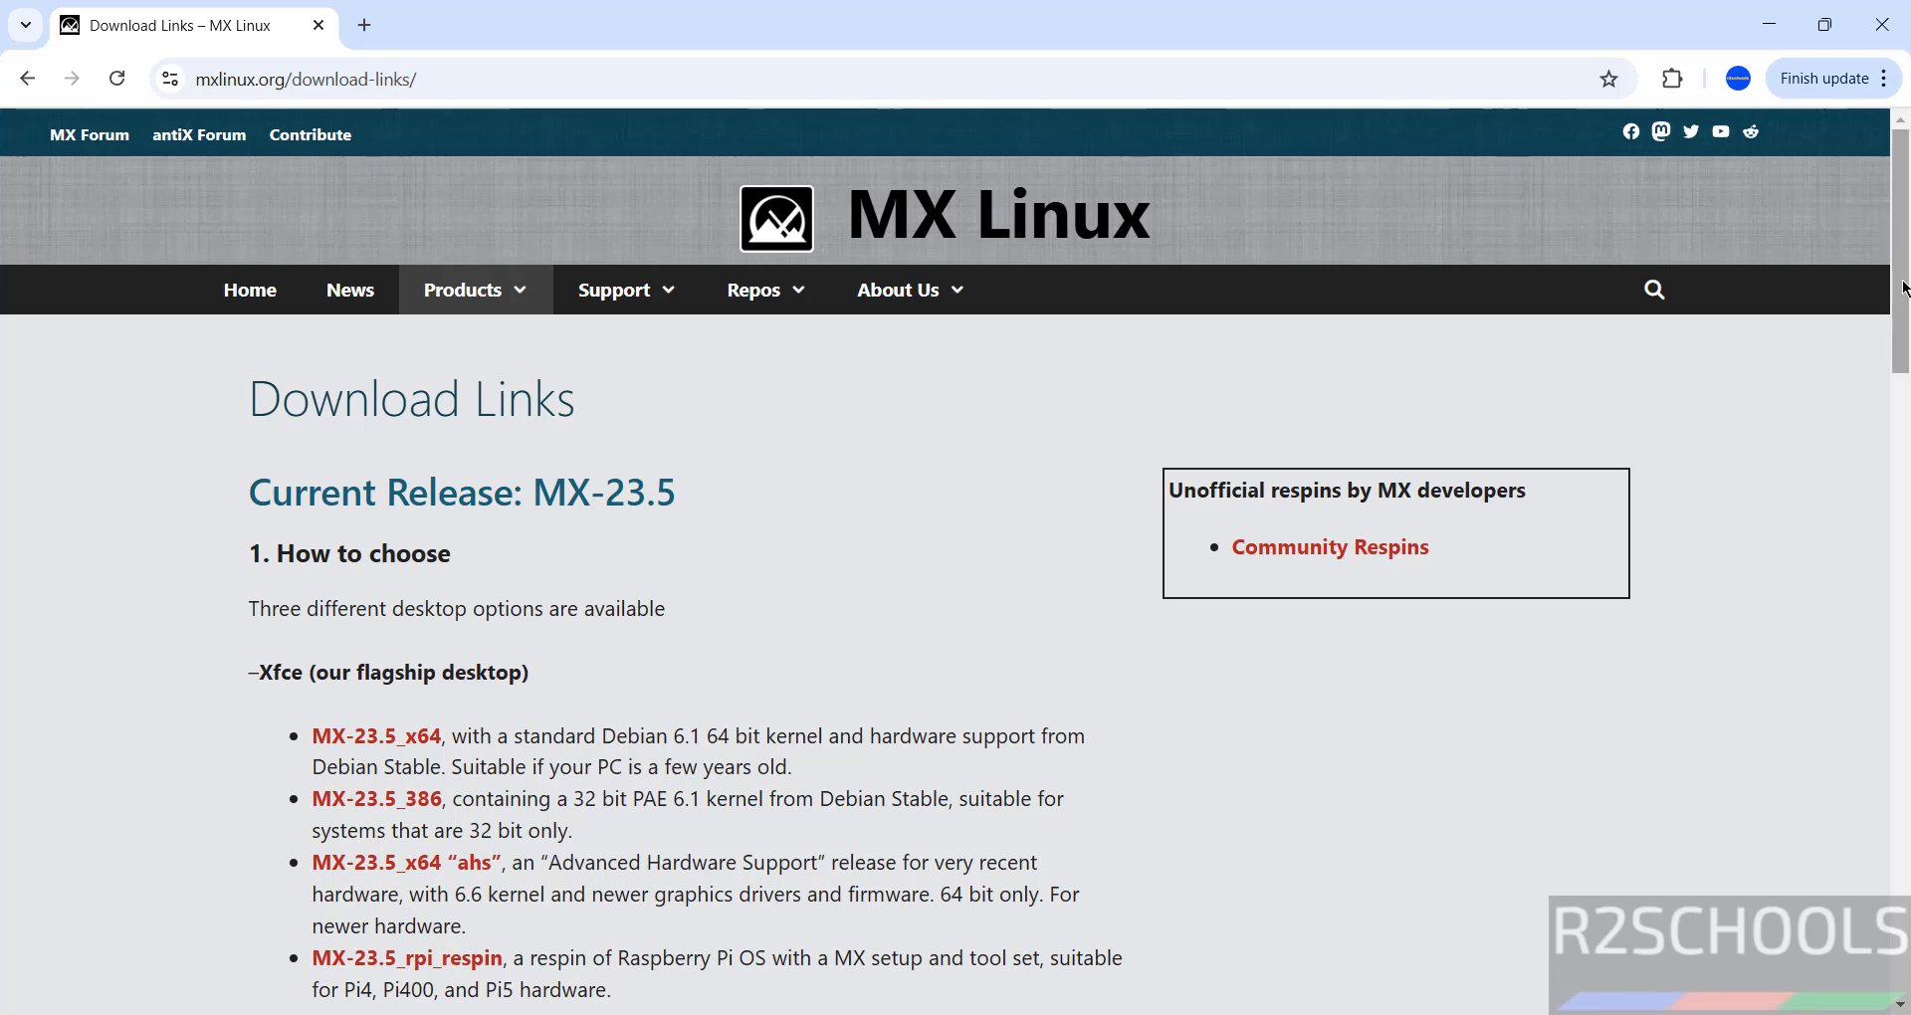
- Scroll the MX Linux download page to show the MX-23.5 Xfce, KDE and Fluxbox downloads
left_click_drag(1903, 289, 1885, 353)
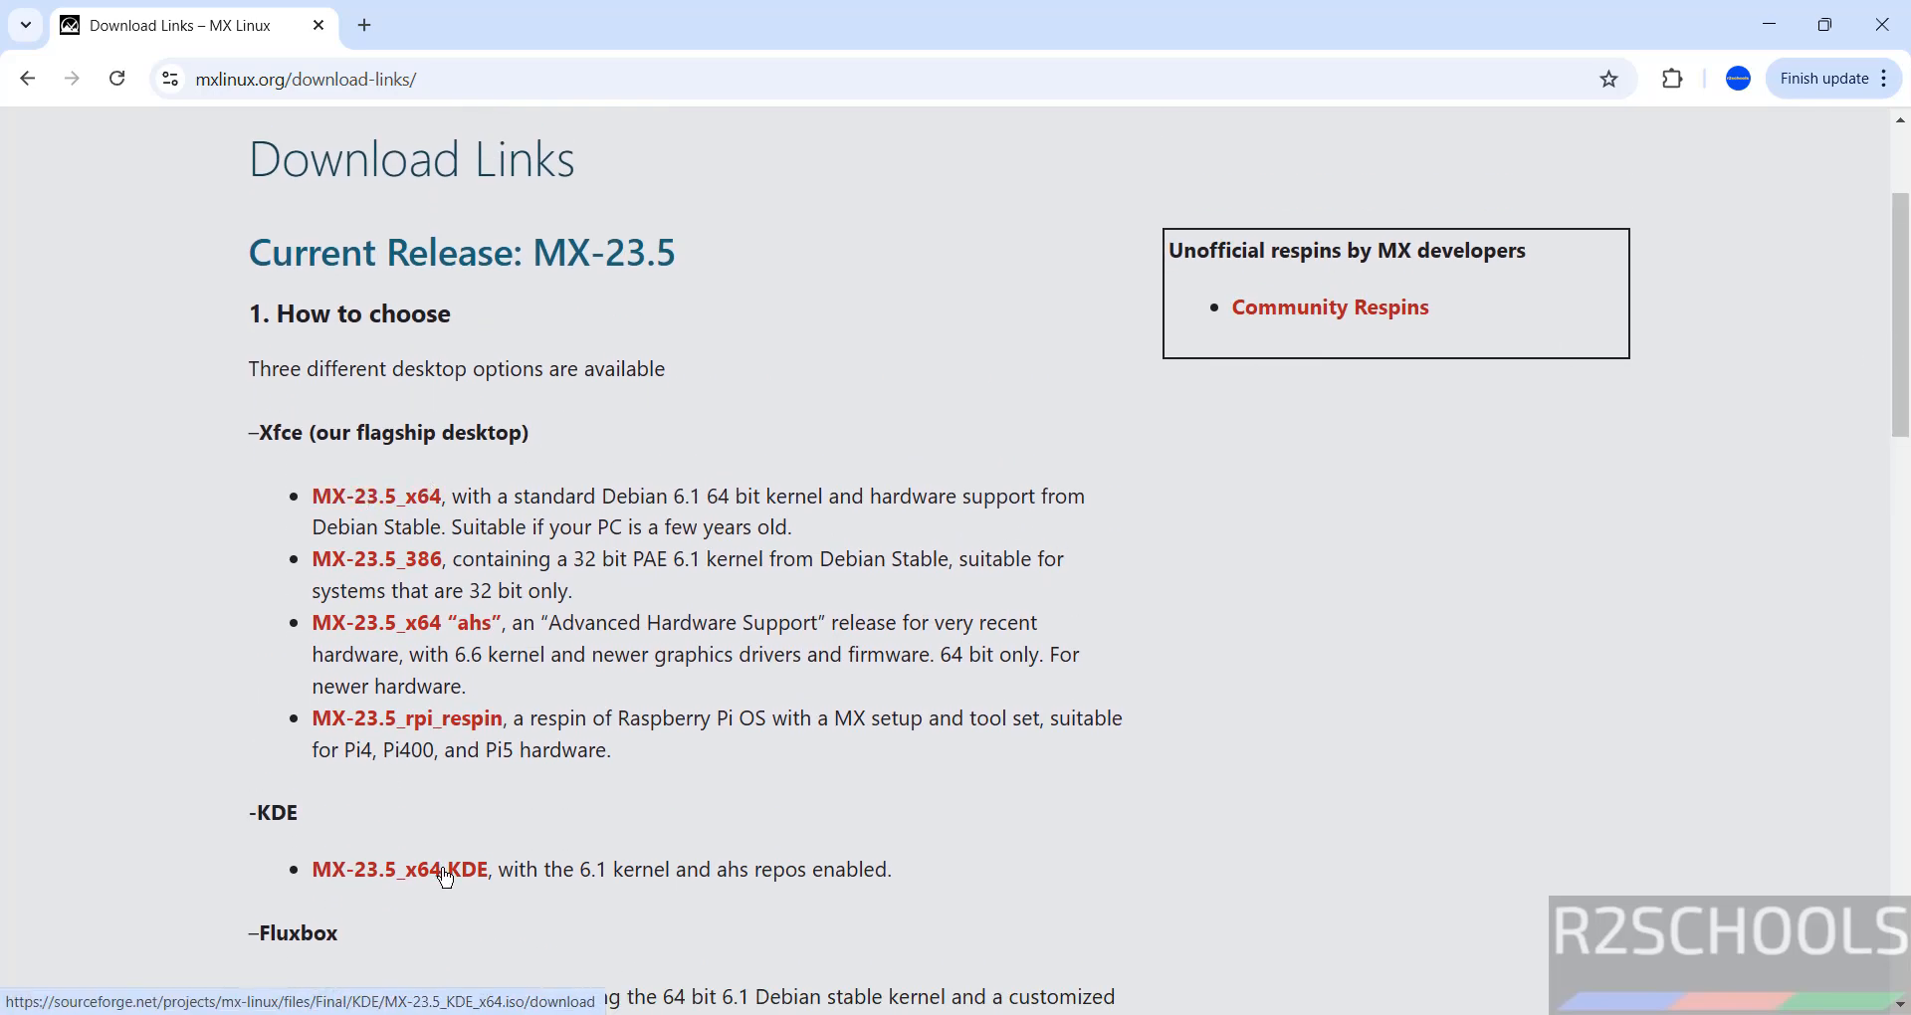
- Cancel the duplicate MX-23.5_x64 download, leaving the earlier MX-23.5_x64.iso in download history
left_click(368, 505)
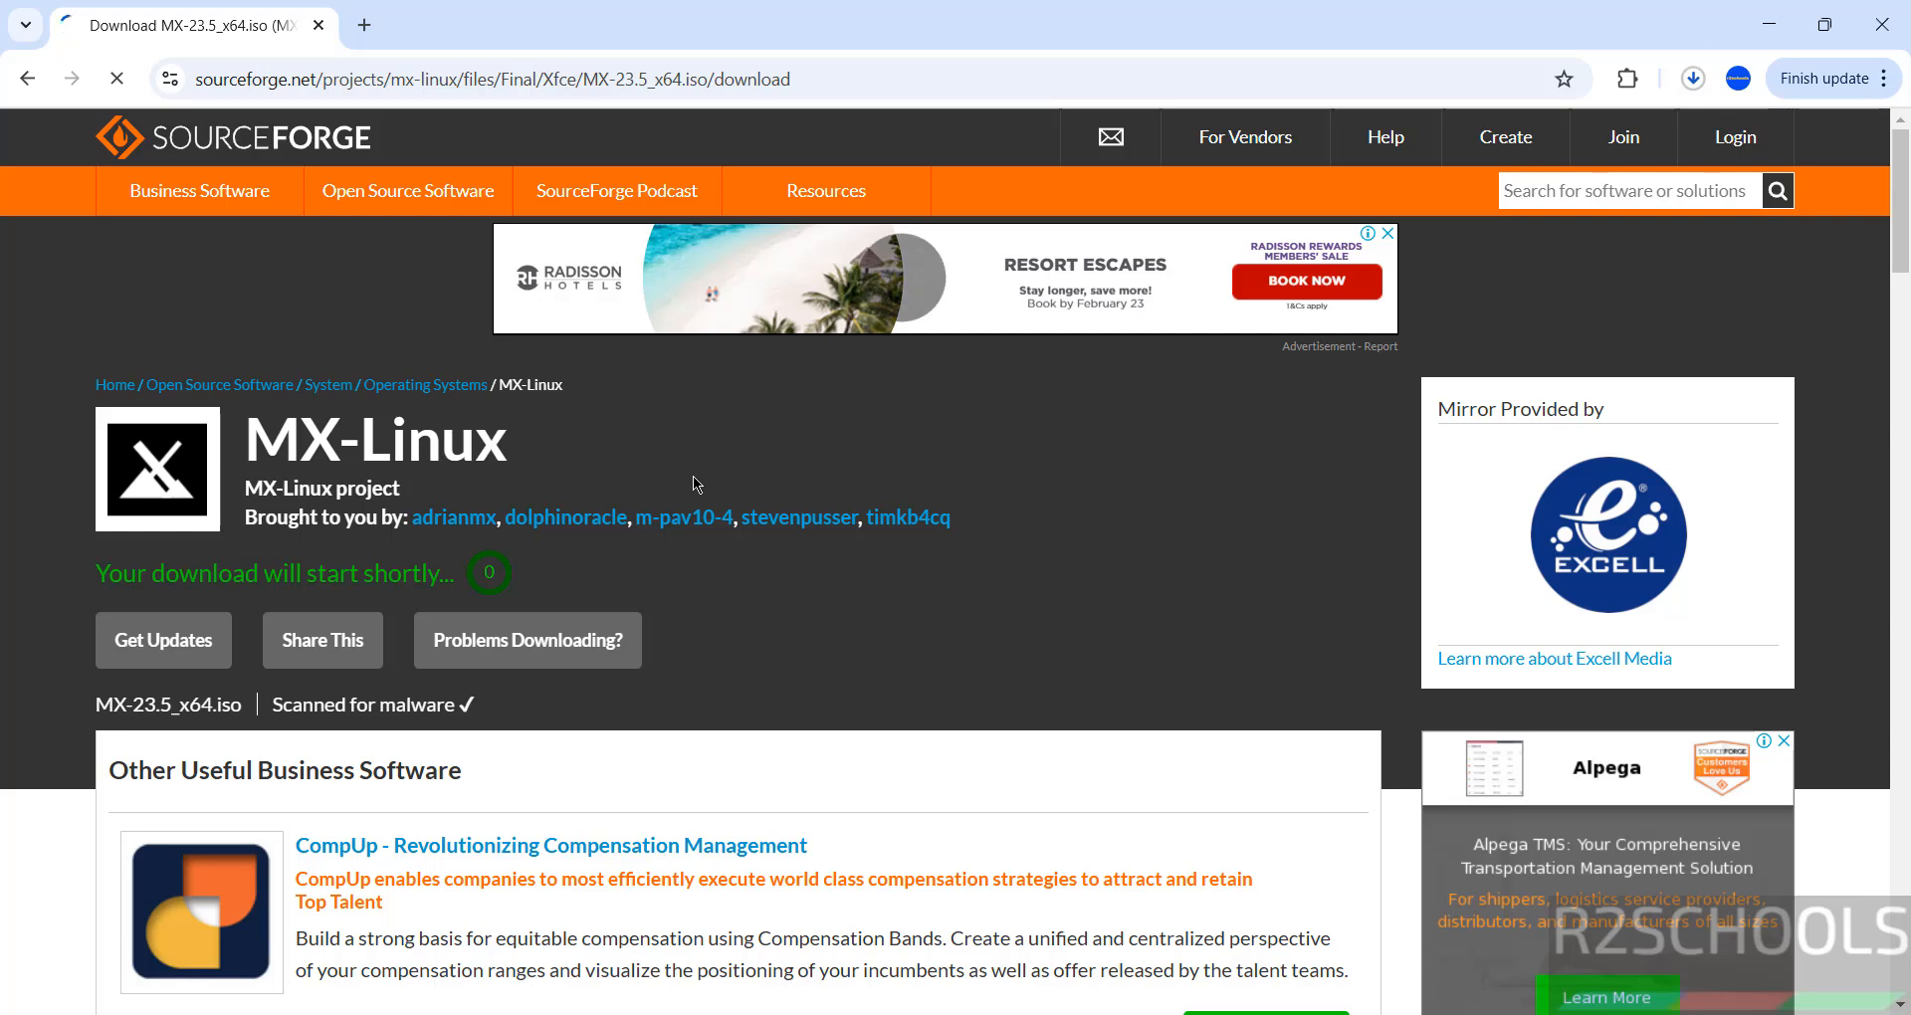
key("ctrl+j")
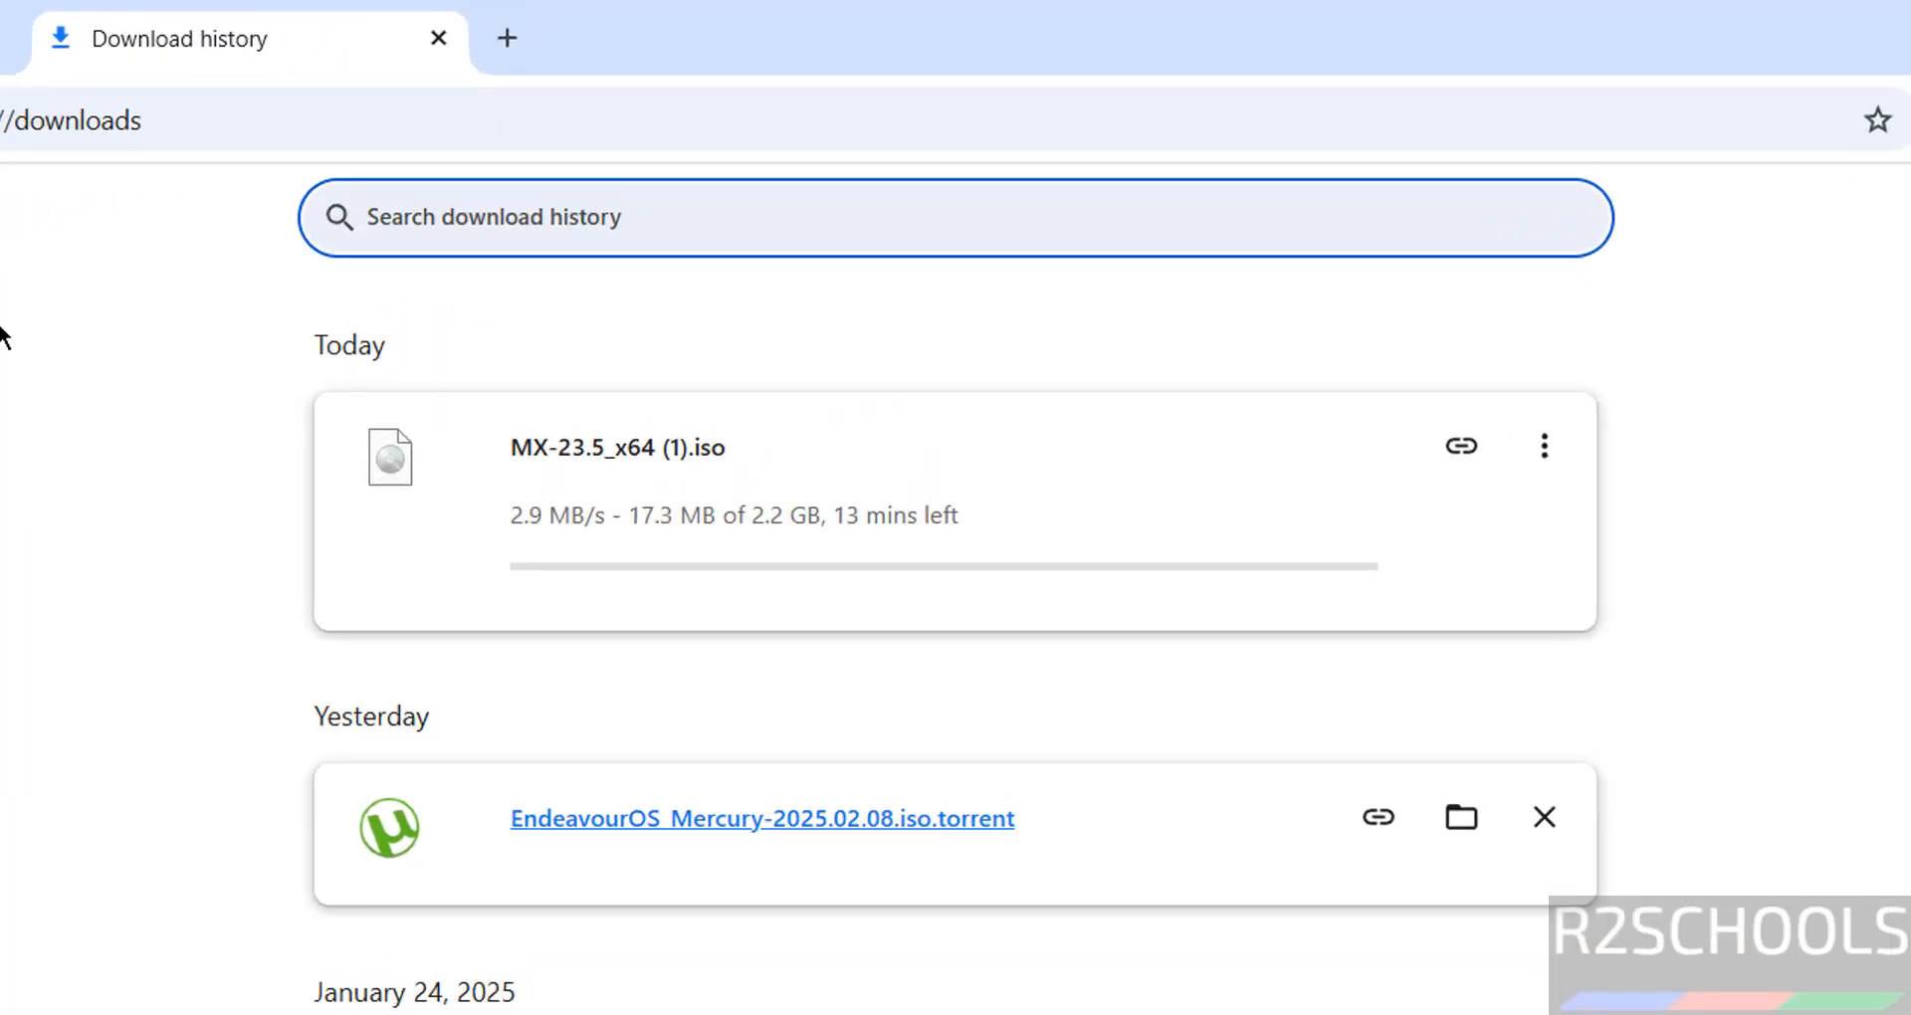
left_click(1523, 463)
left_click(1514, 487)
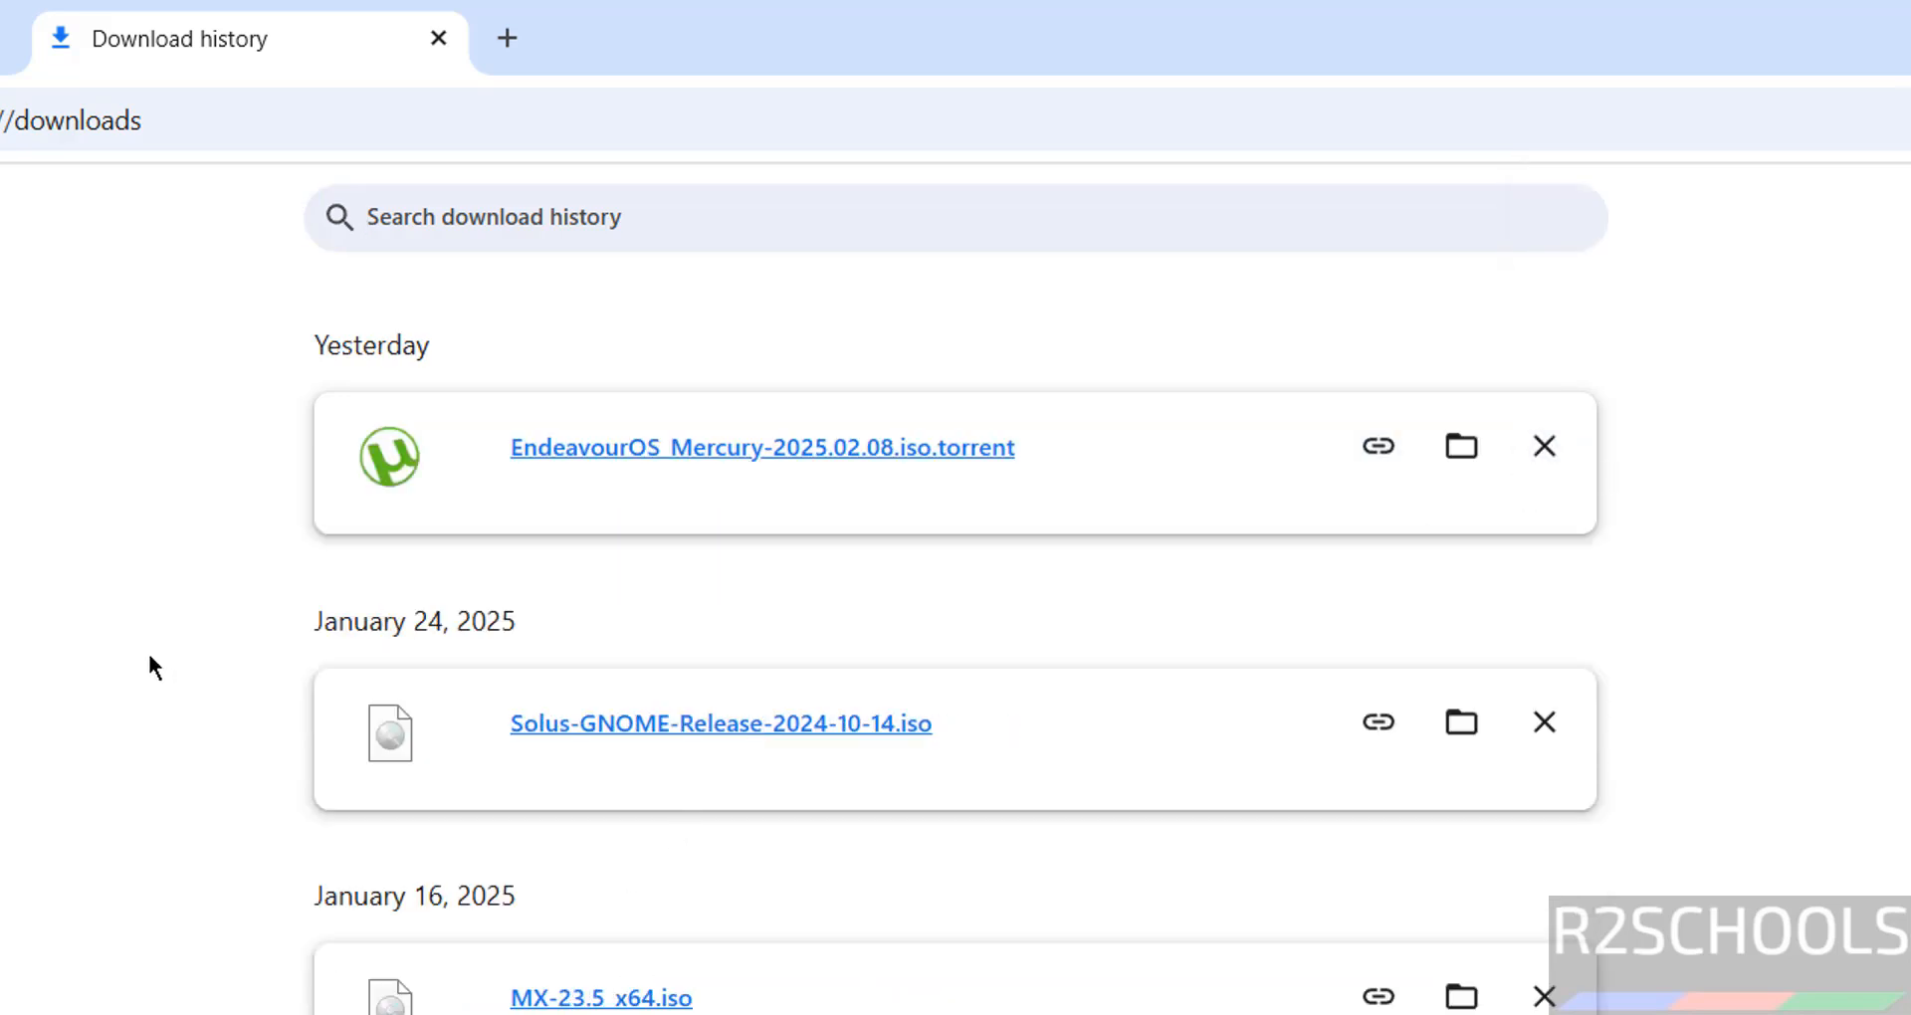
left_click(10, 38)
left_click(4, 120)
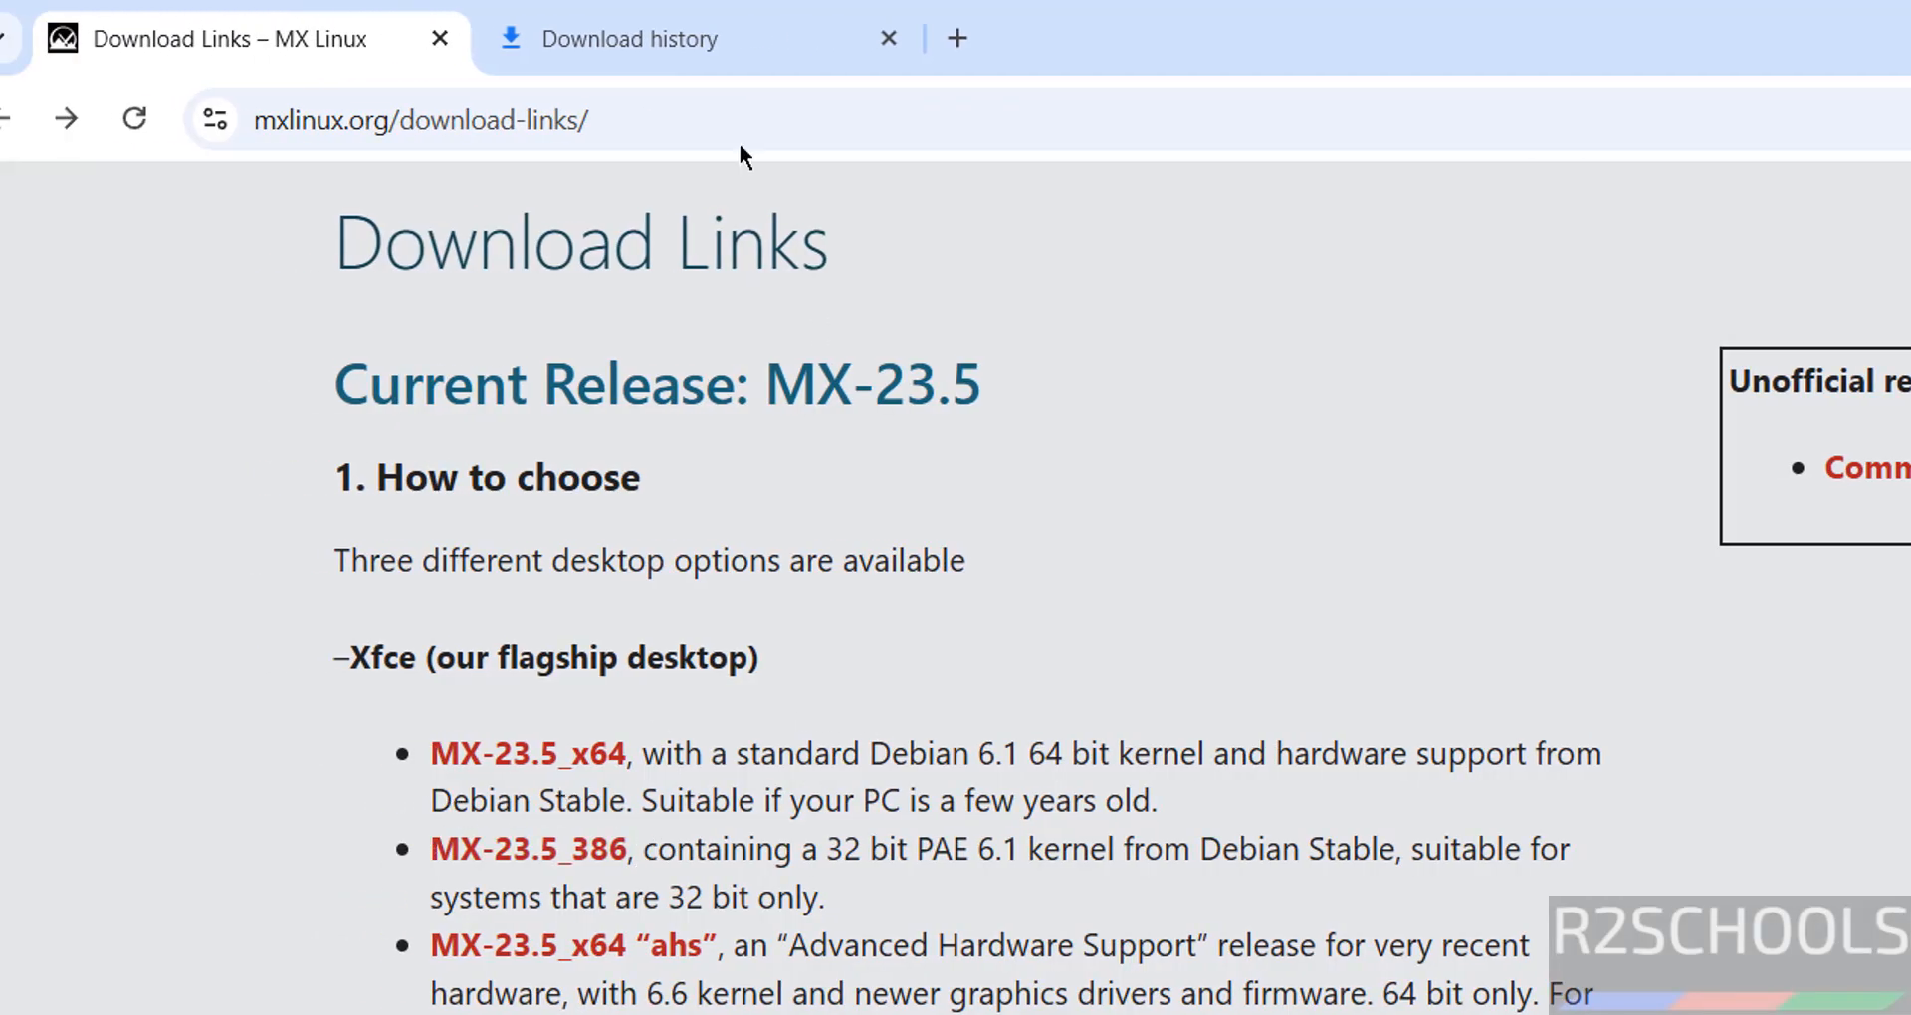
left_click(675, 29)
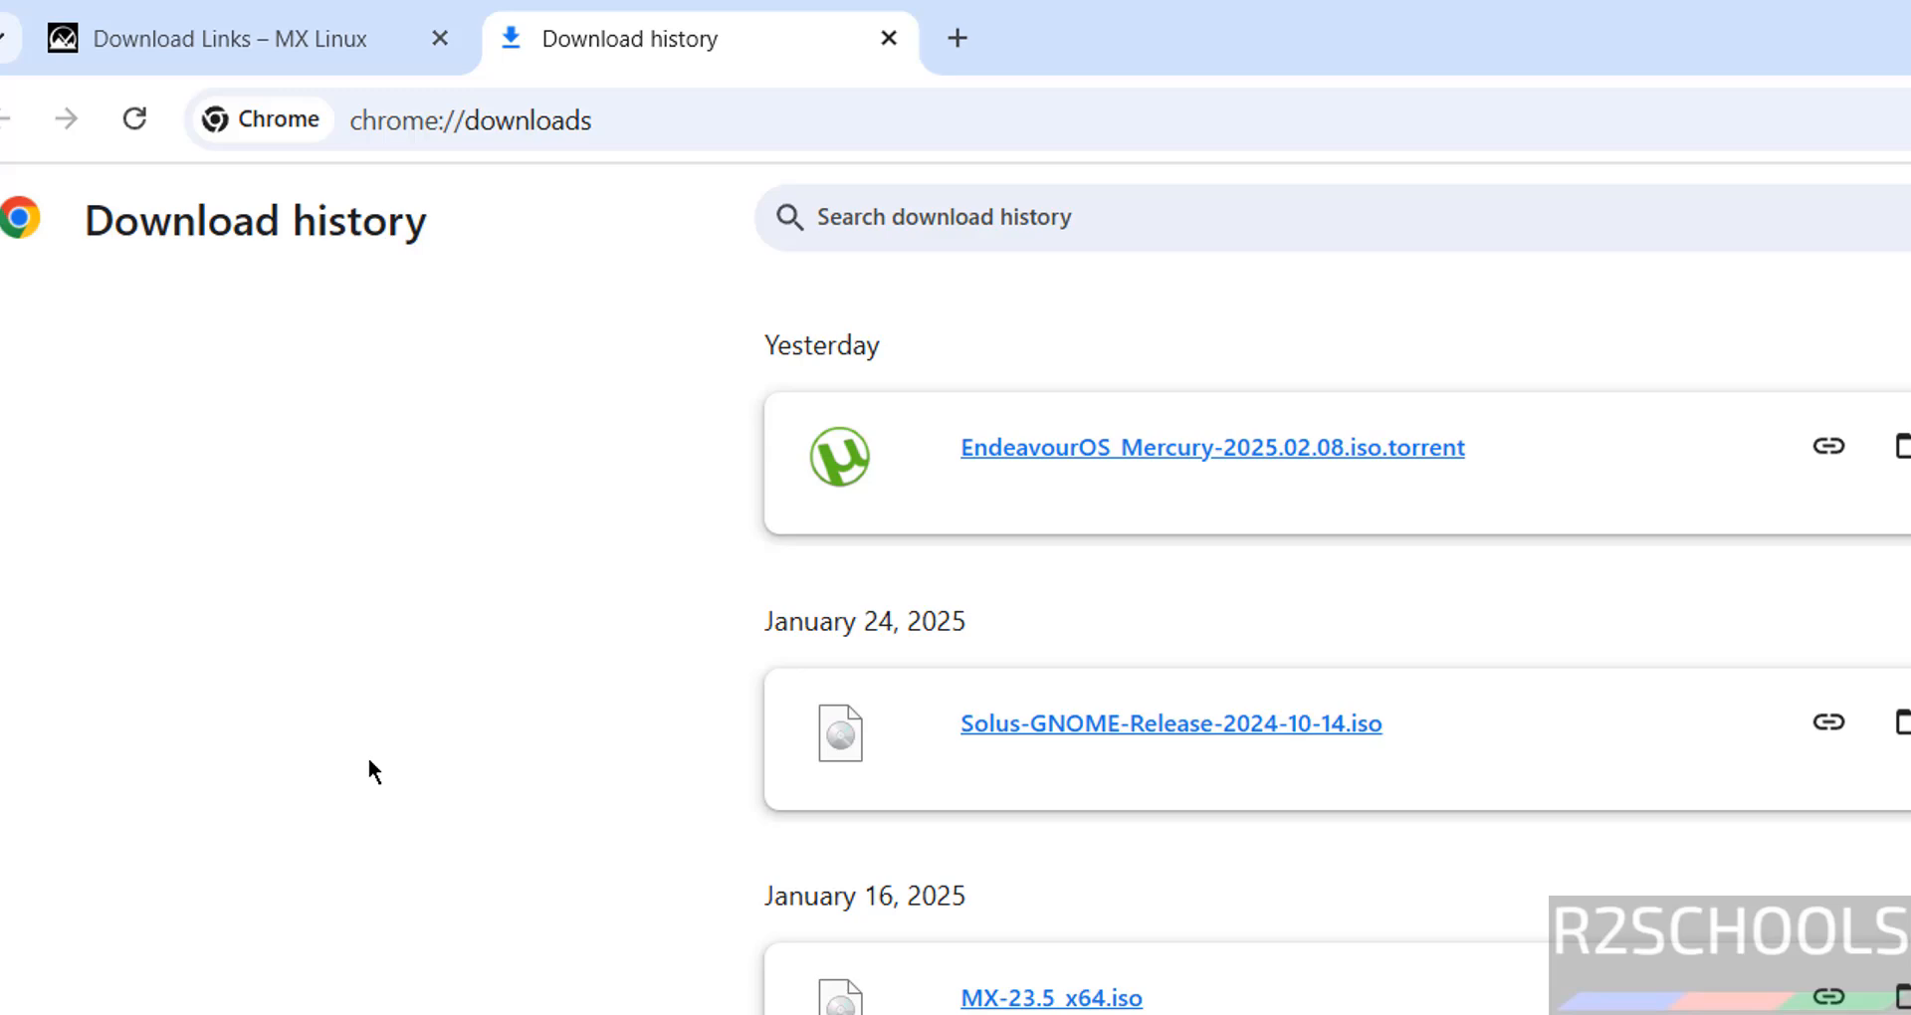
- Launch VMware Workstation Pro from the Start menu and start a new virtual machine
key("super")
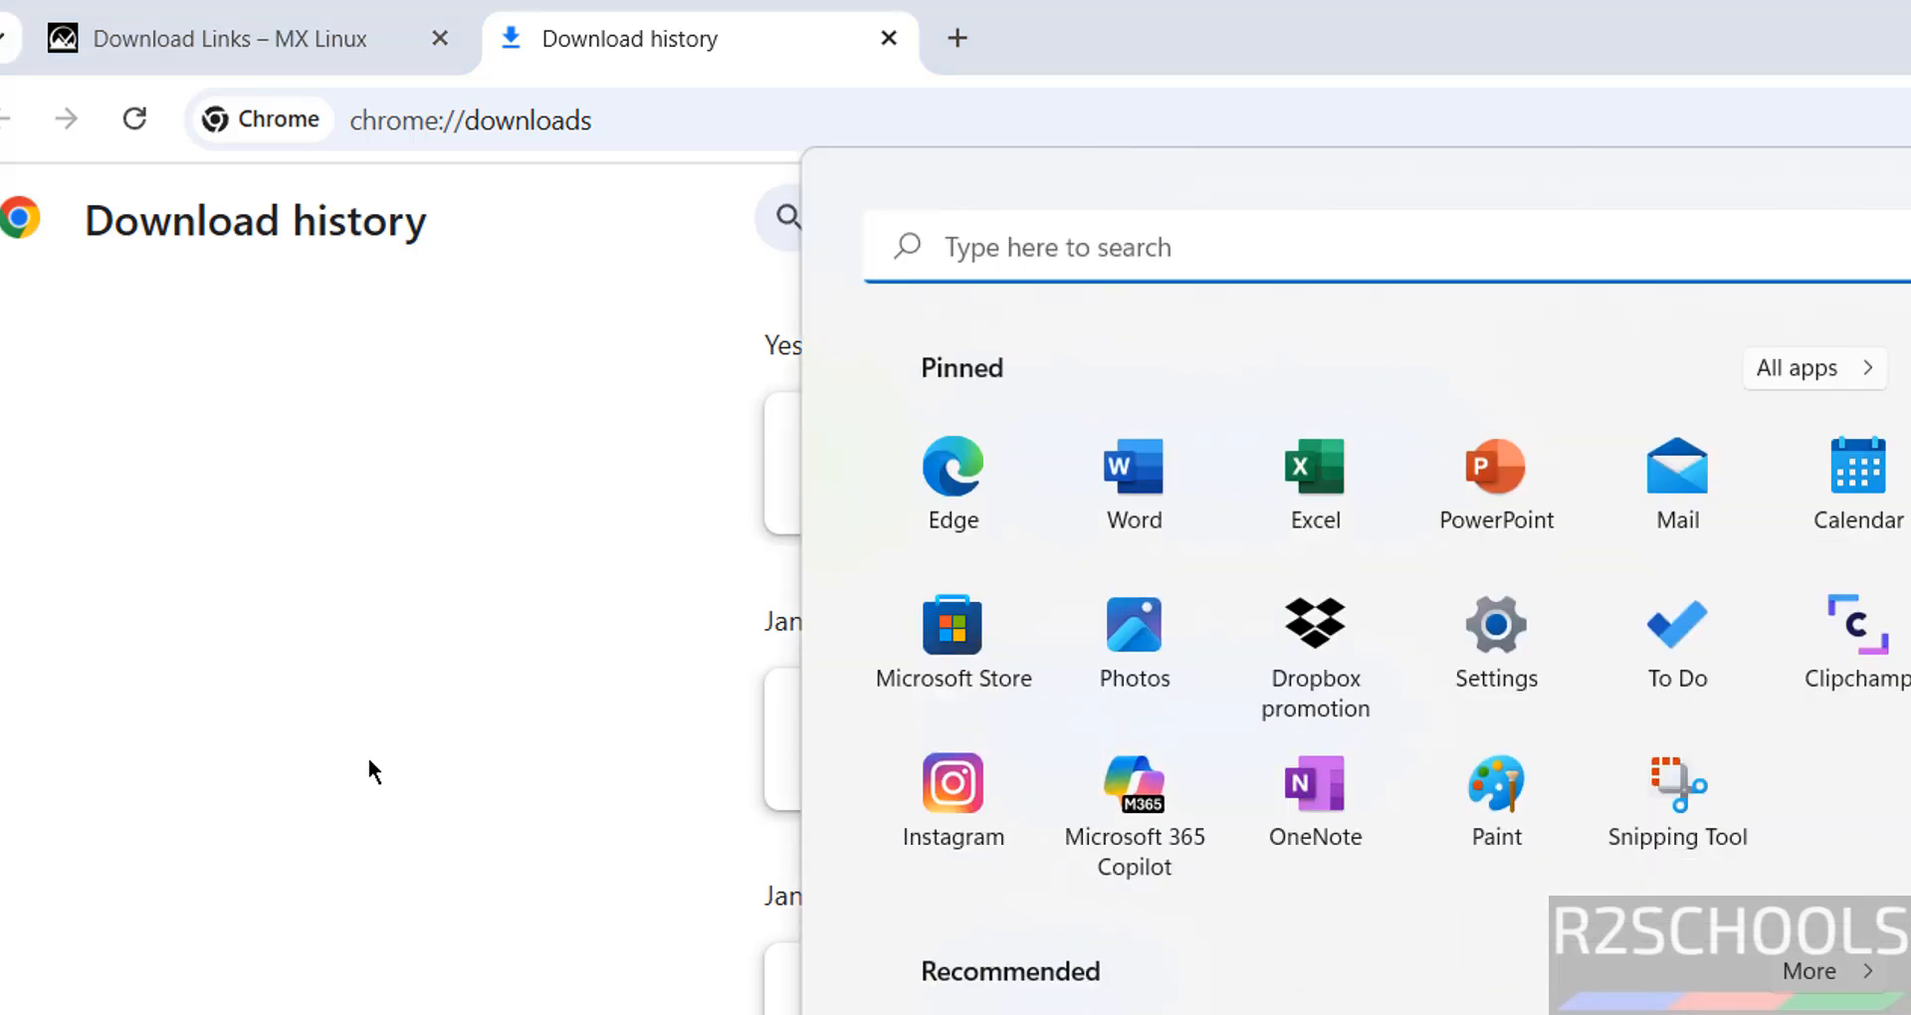
type("vmware")
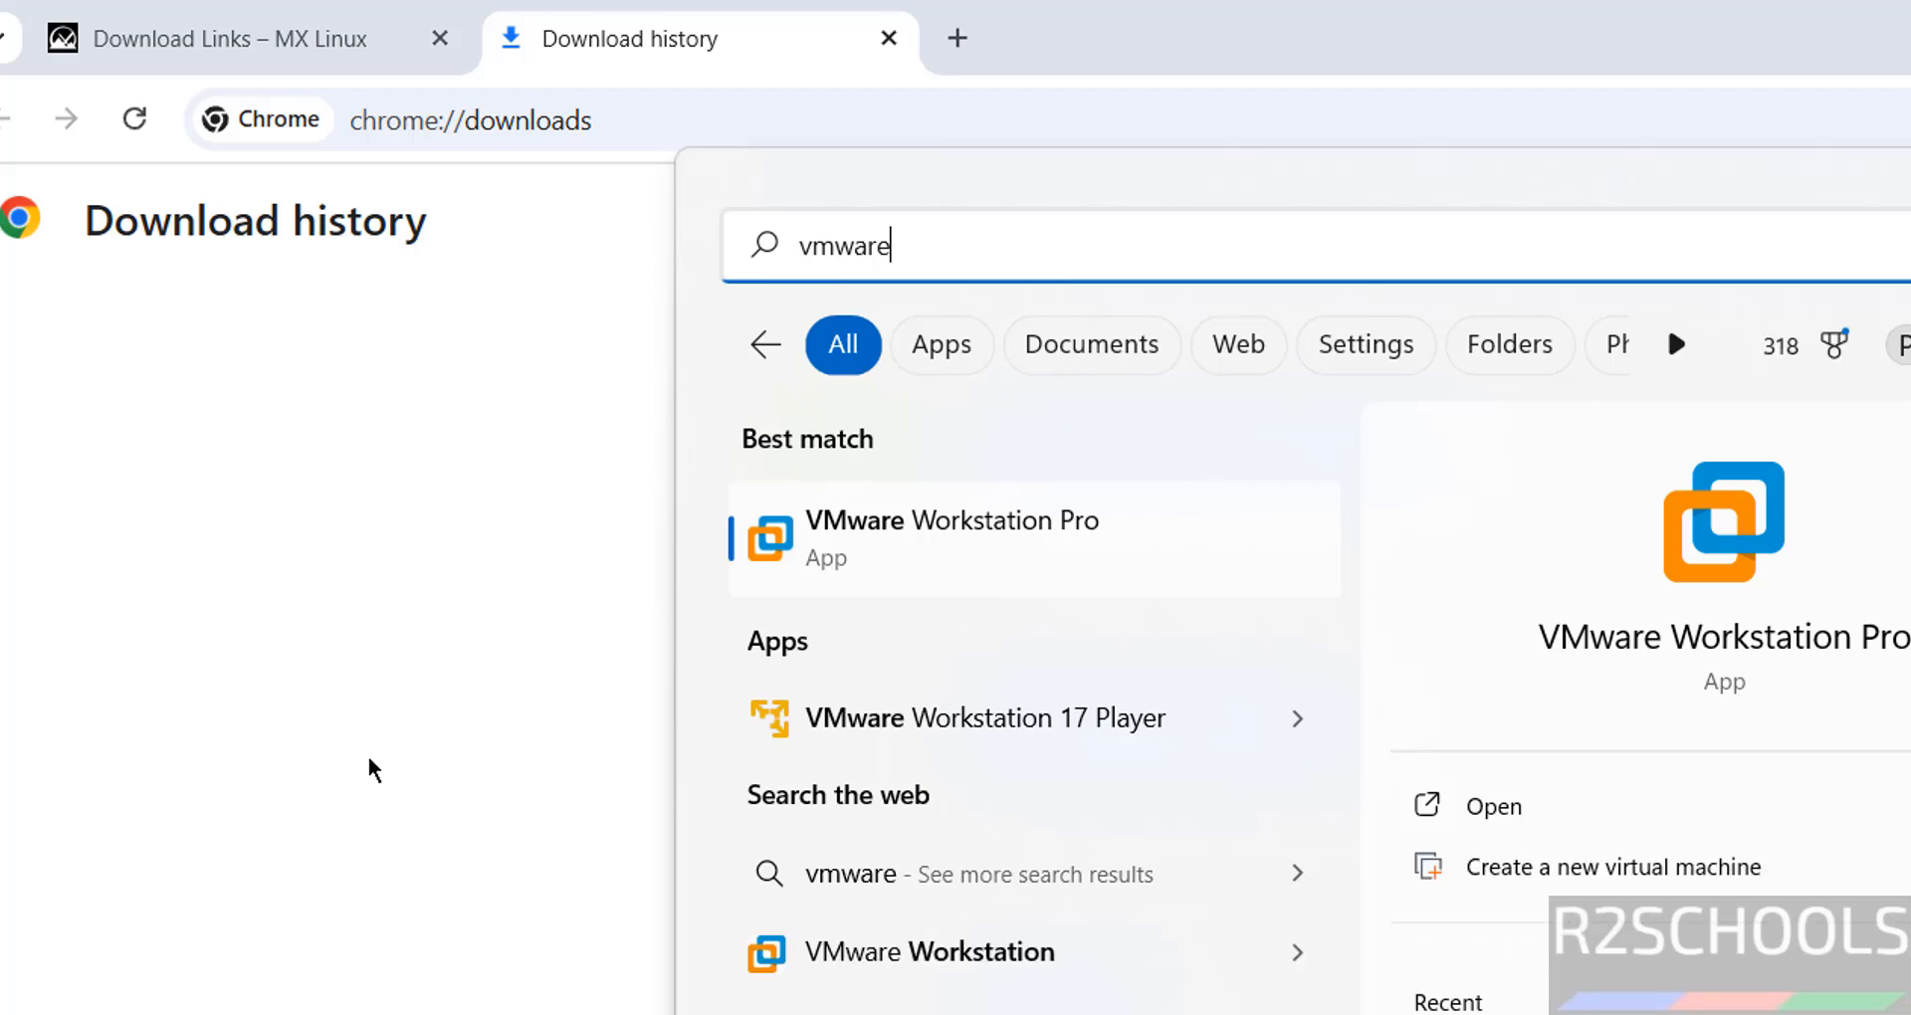
left_click(907, 521)
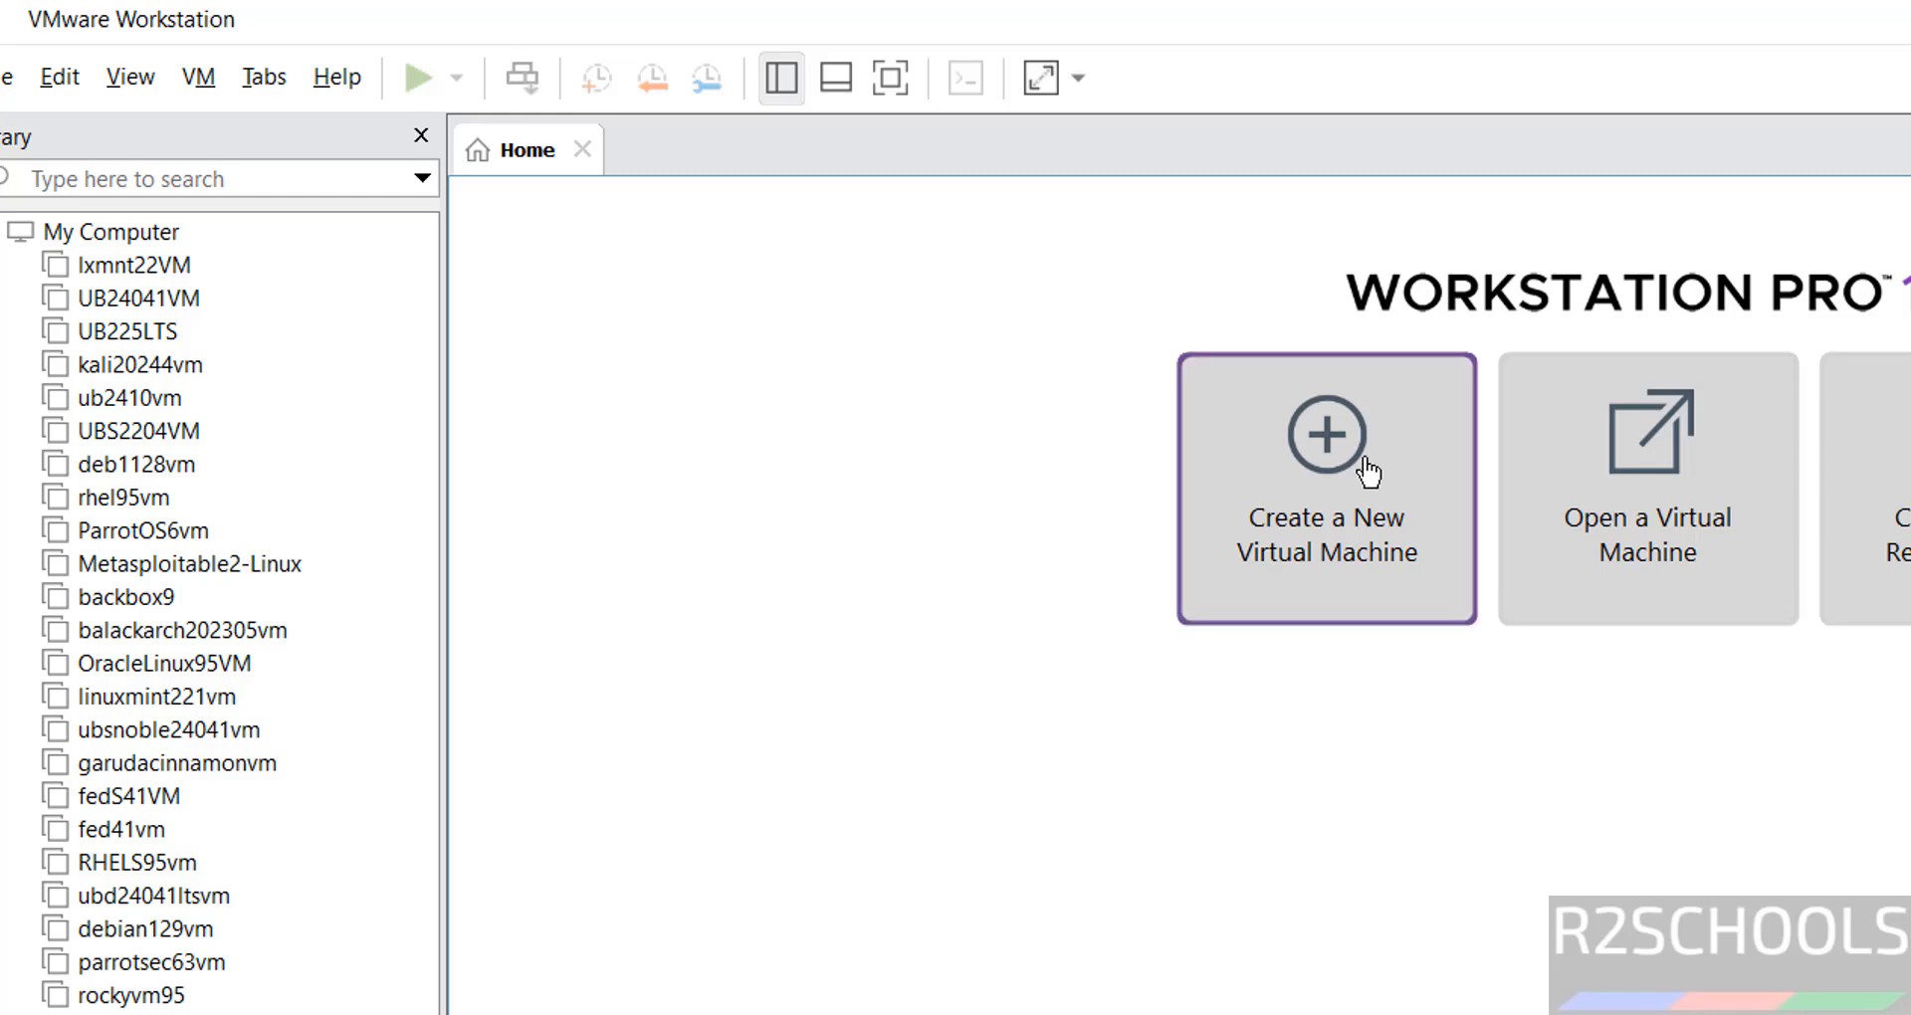
left_click(4, 79)
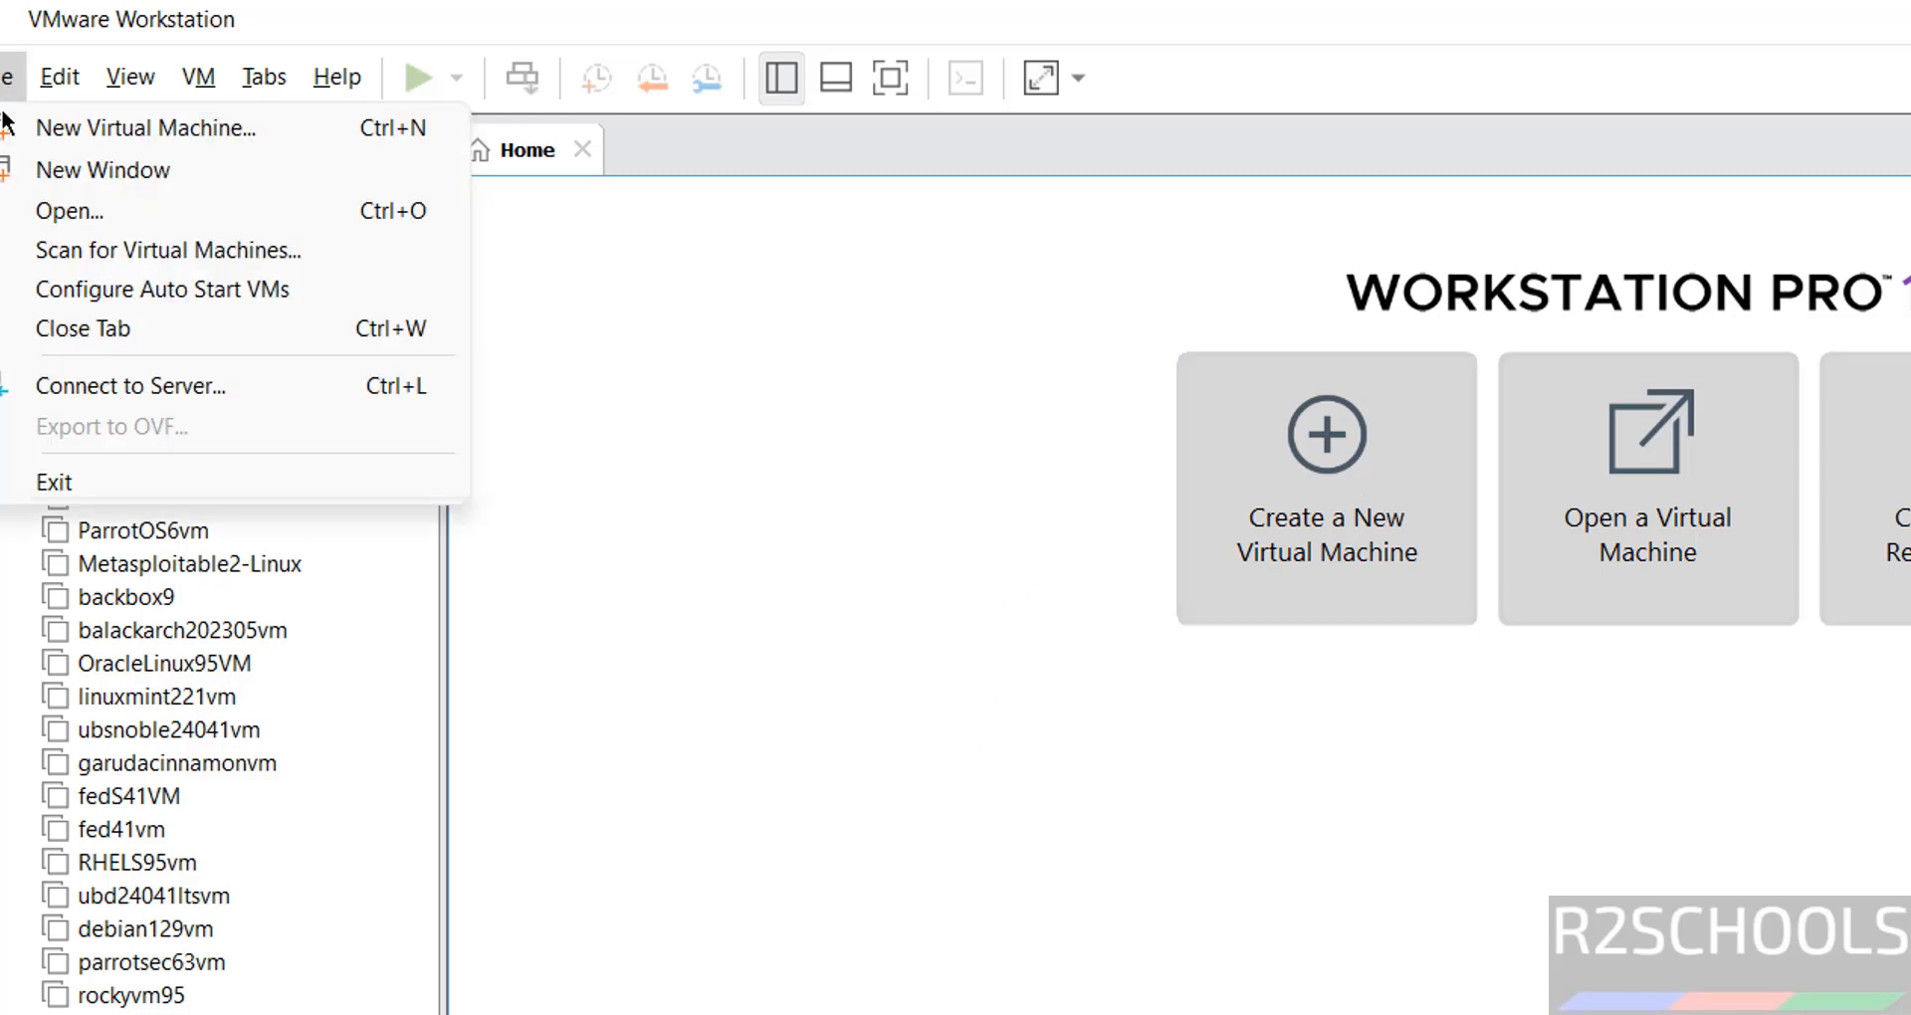
left_click(8, 123)
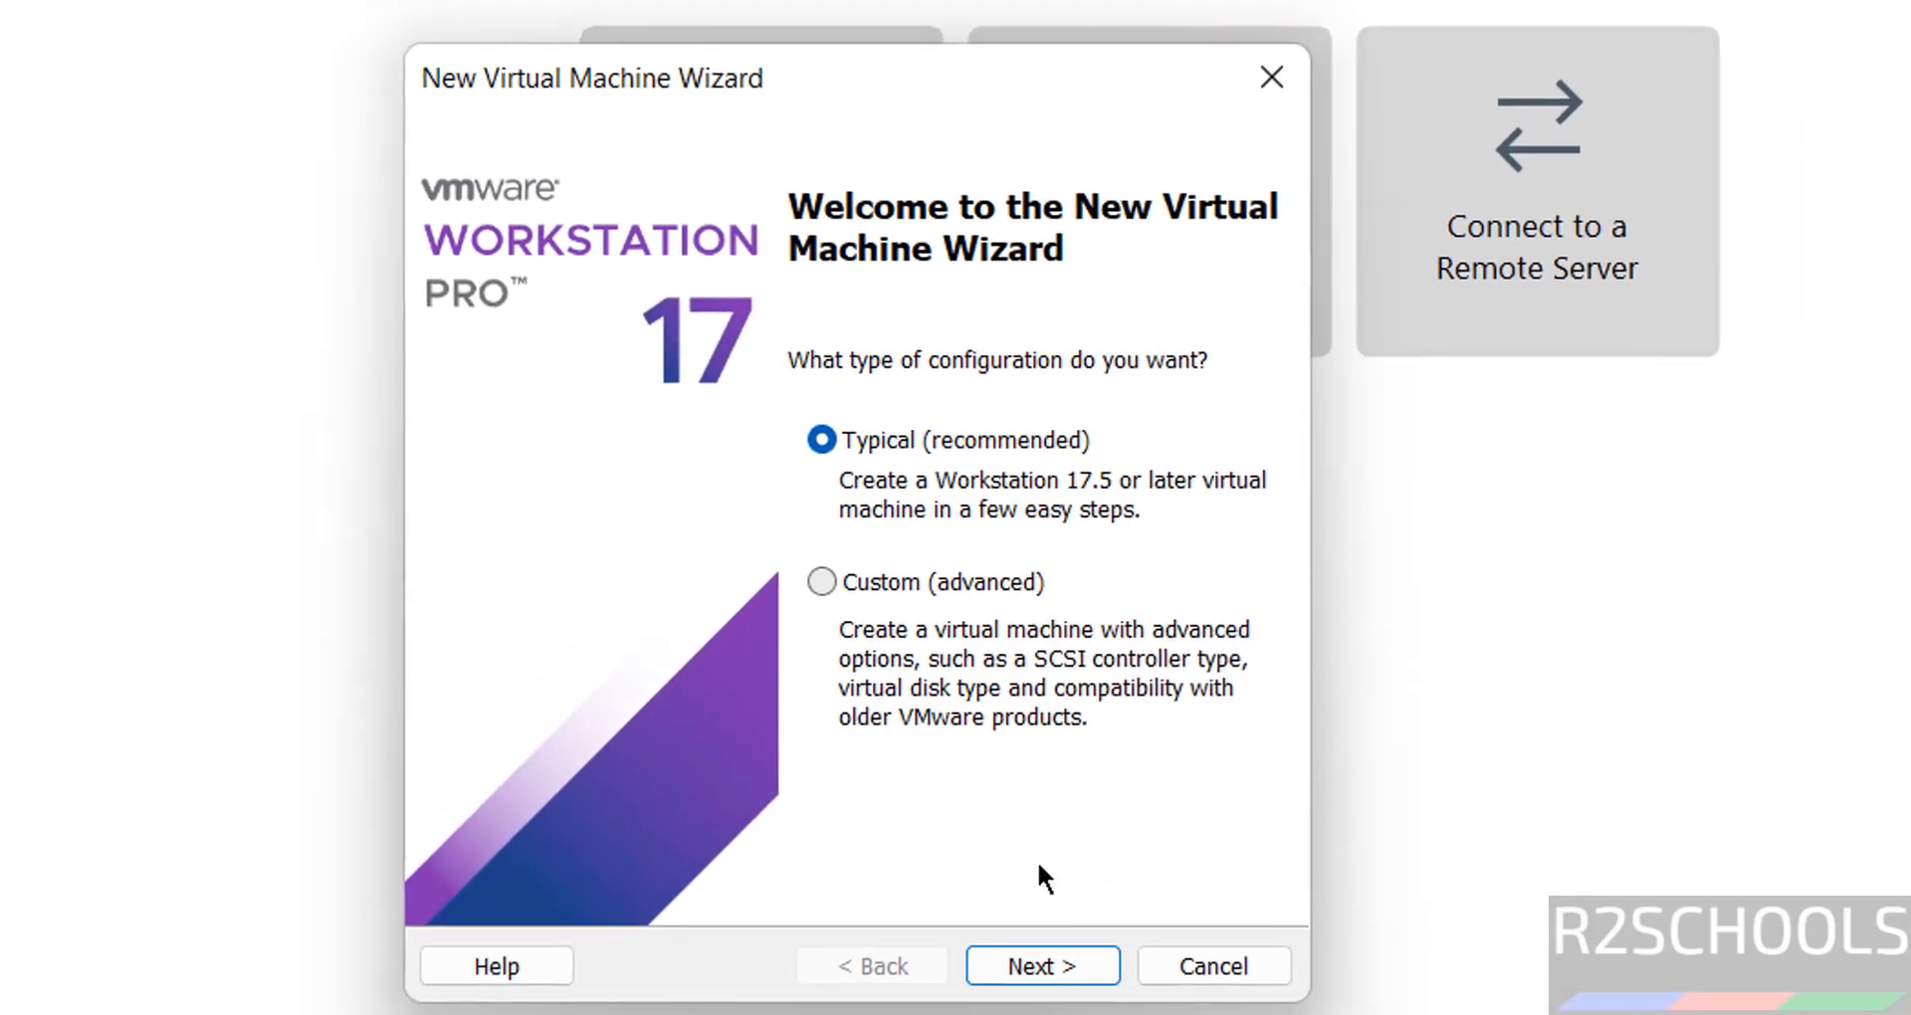
- Use Downloads\MX-23.5_x64.iso as the installer disc image
left_click(1047, 963)
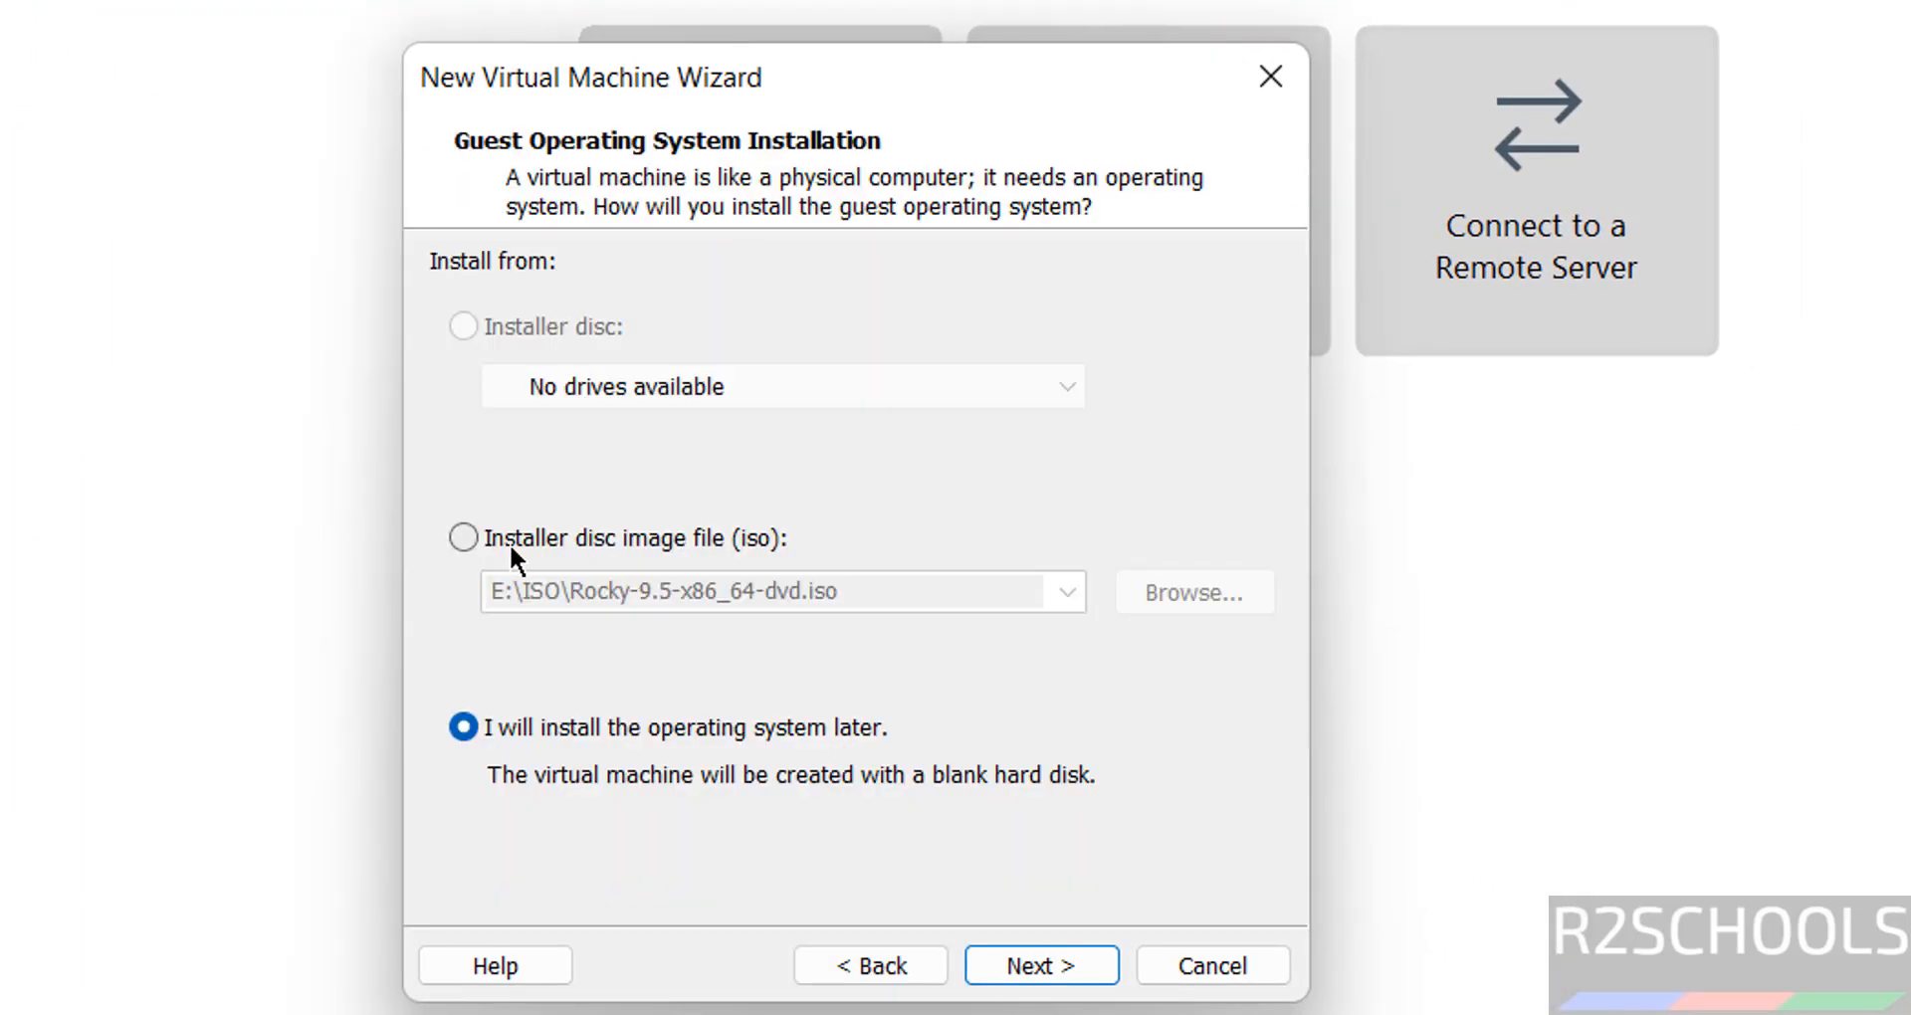
left_click(509, 543)
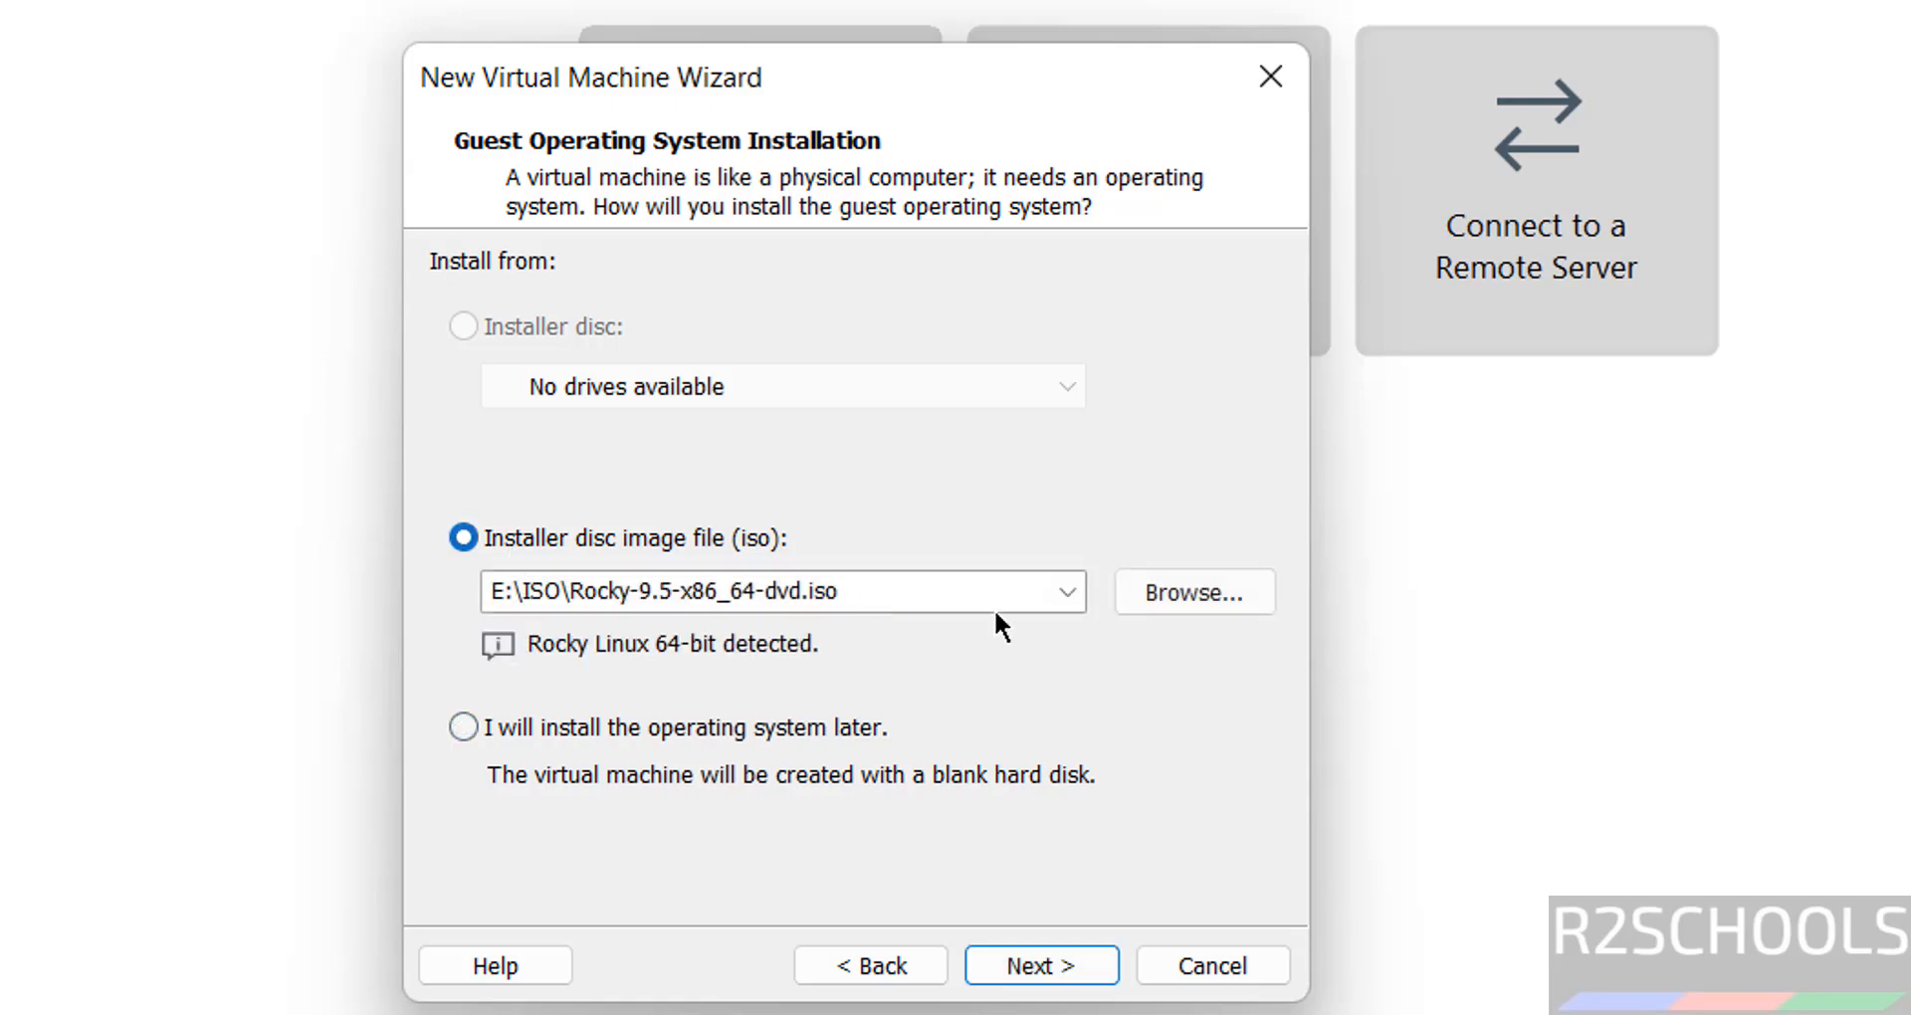
left_click(1227, 594)
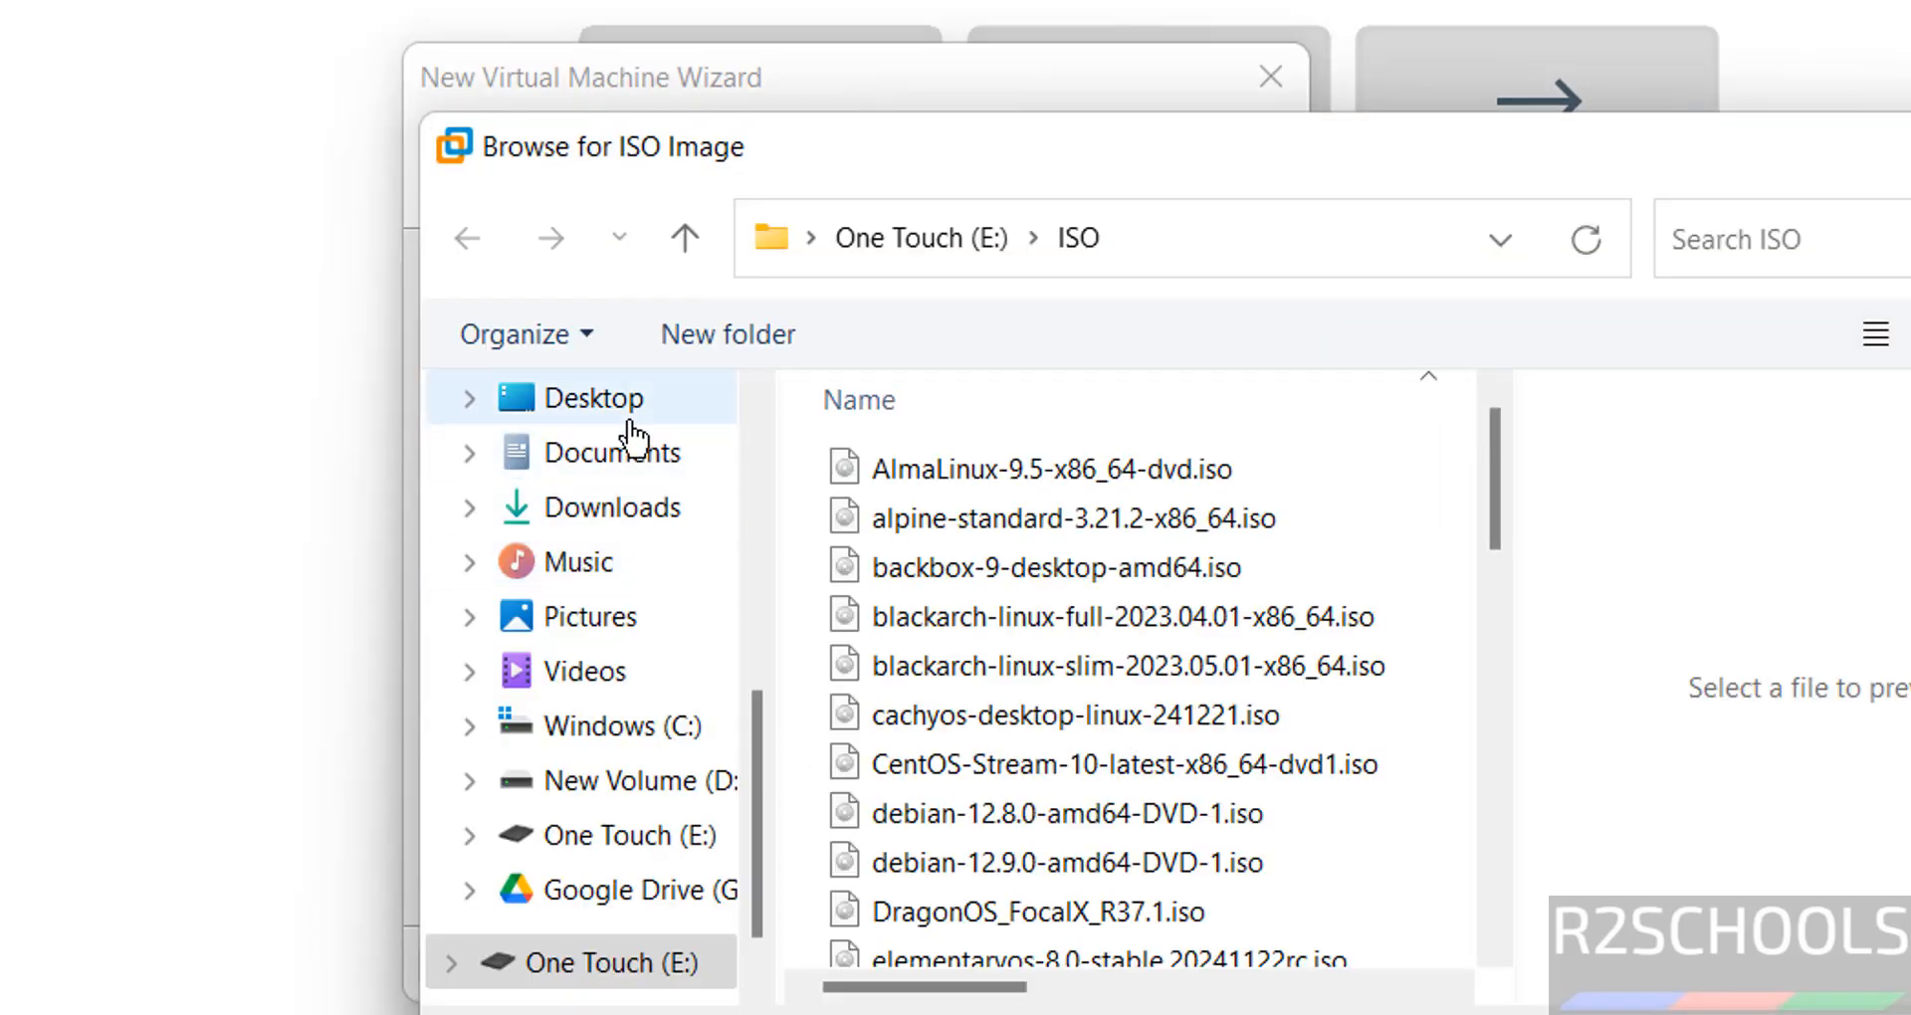
left_click(597, 507)
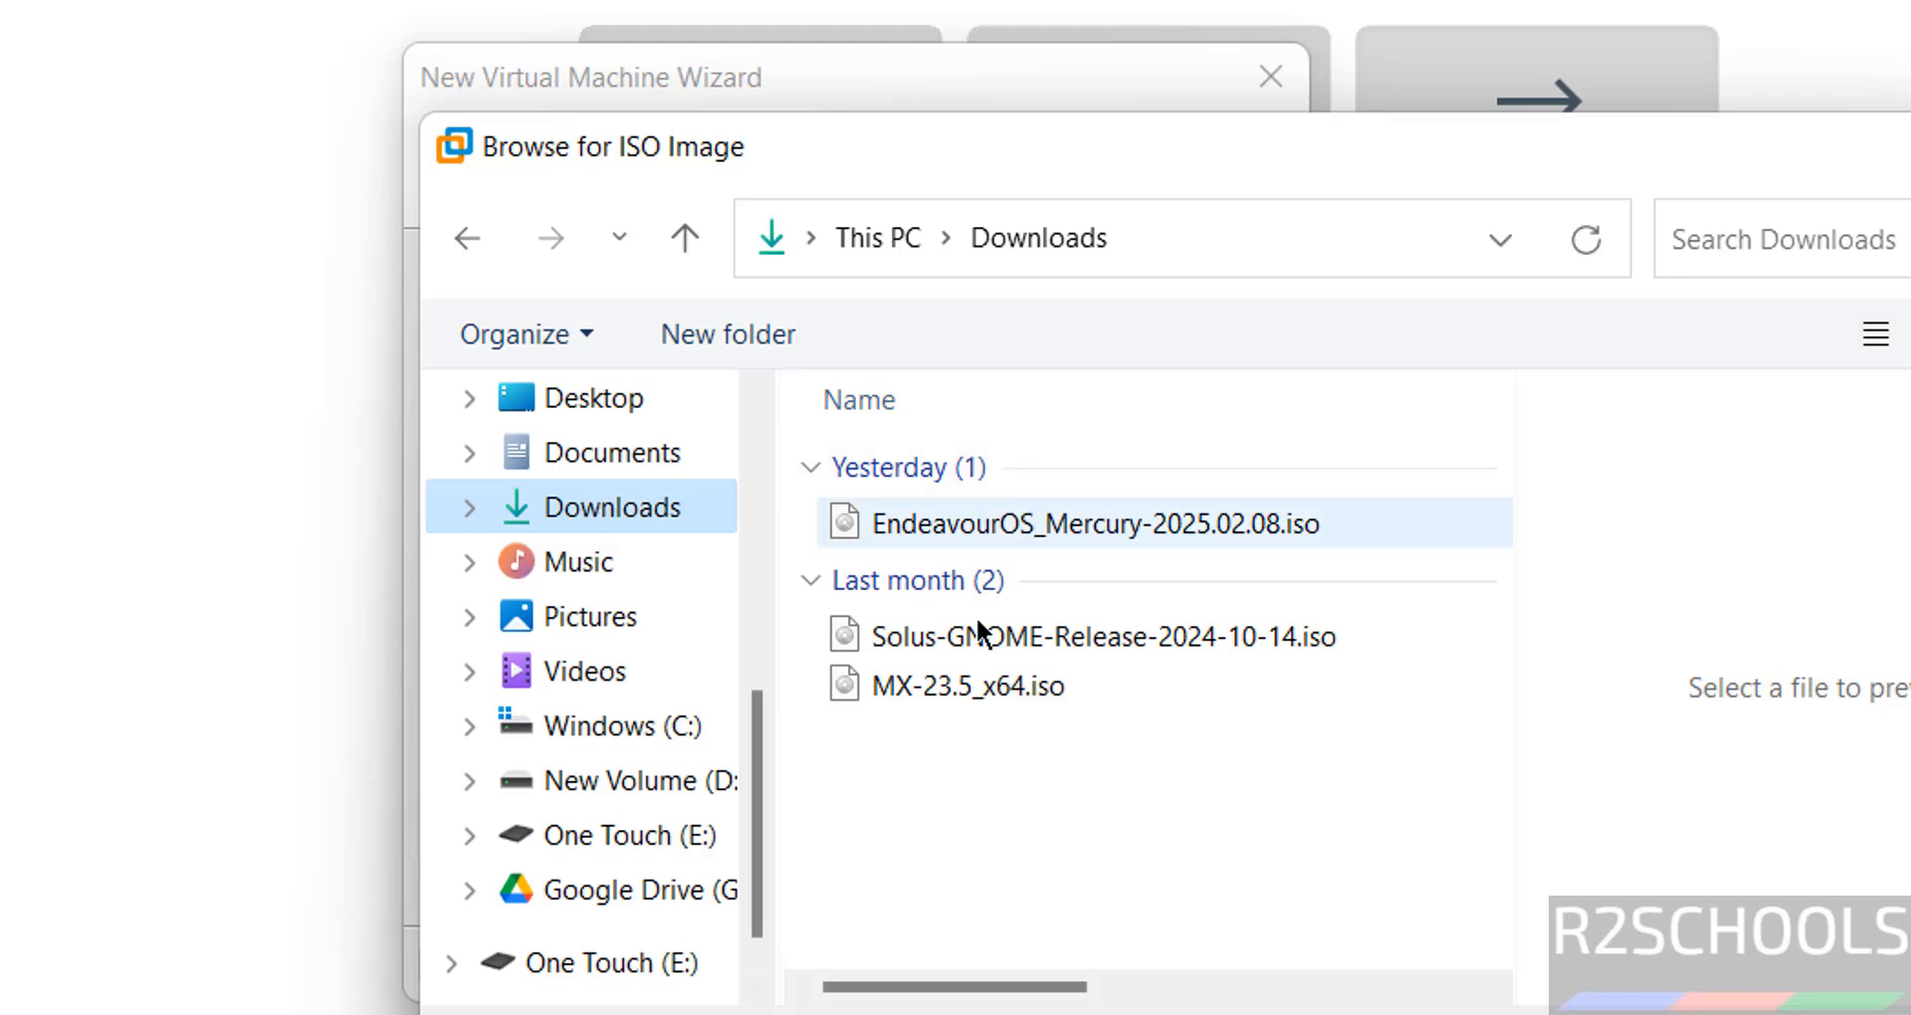
left_click(935, 683)
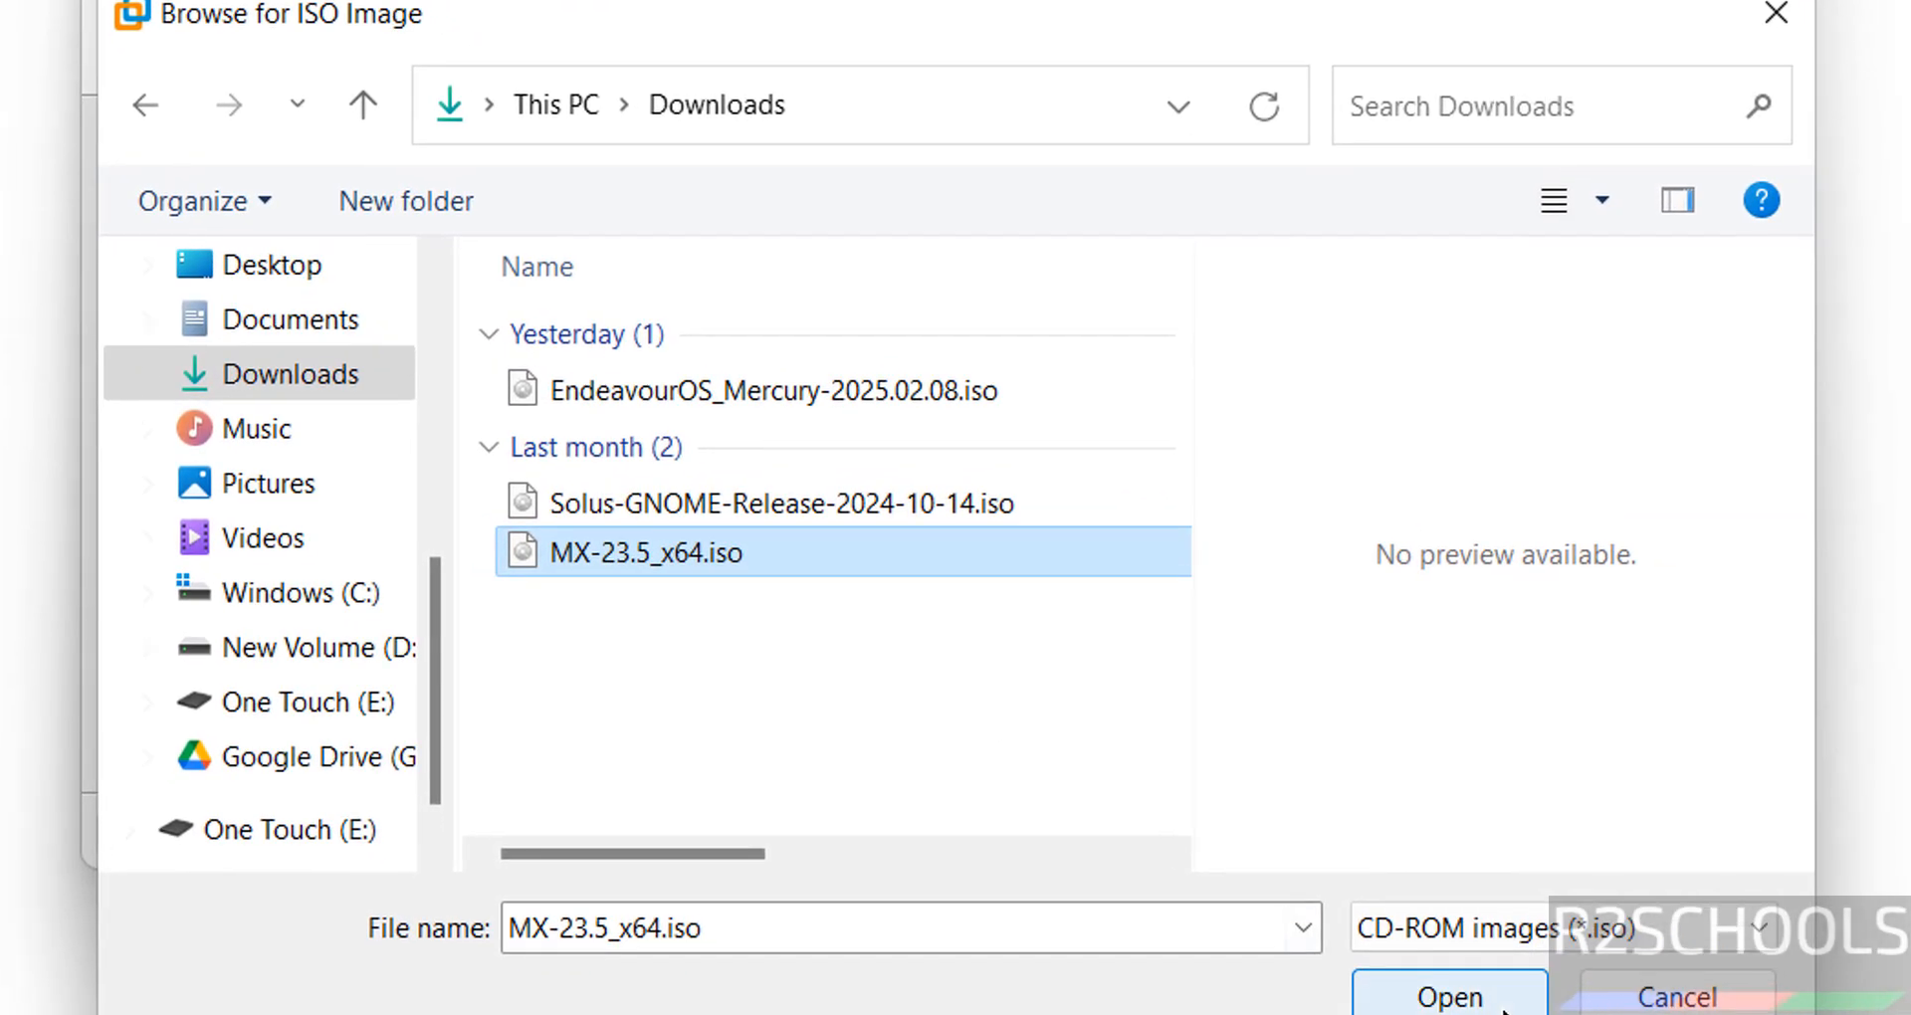
left_click(1503, 1007)
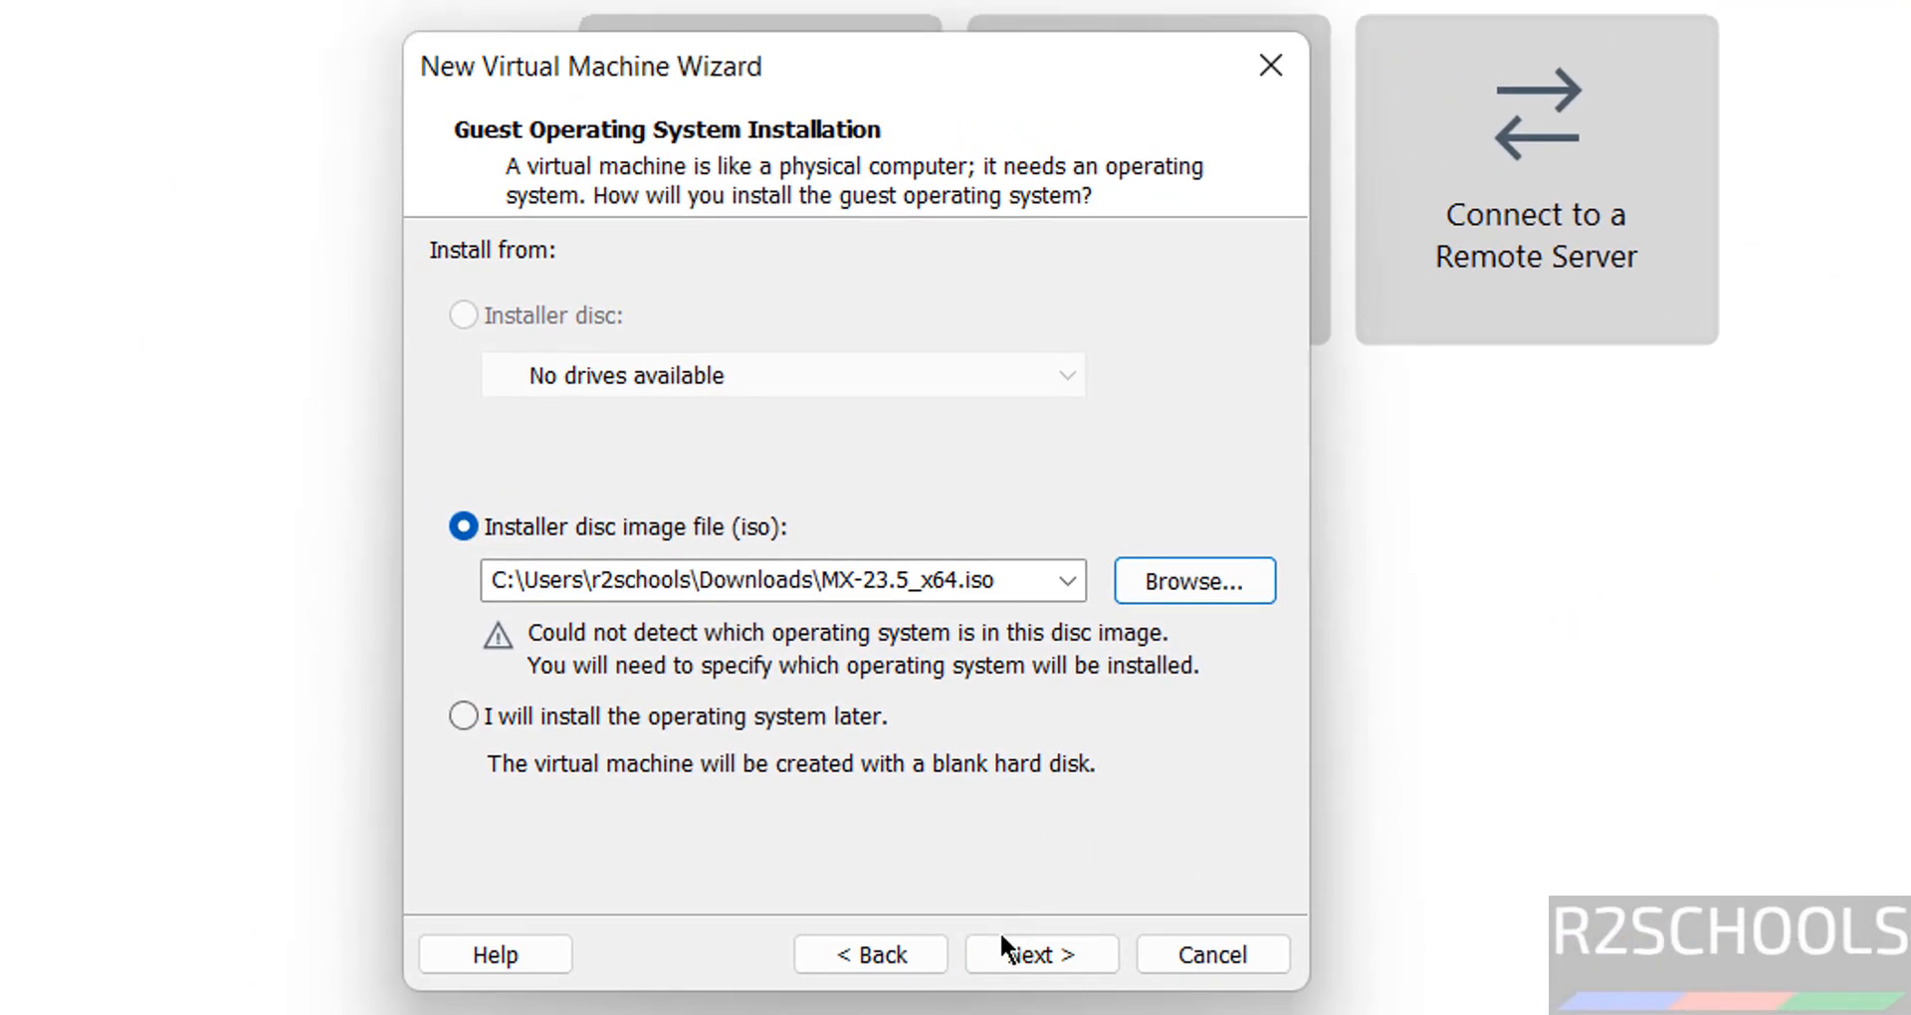
- Set the guest operating system to Linux Debian 12.x 64-bit
left_click(1005, 941)
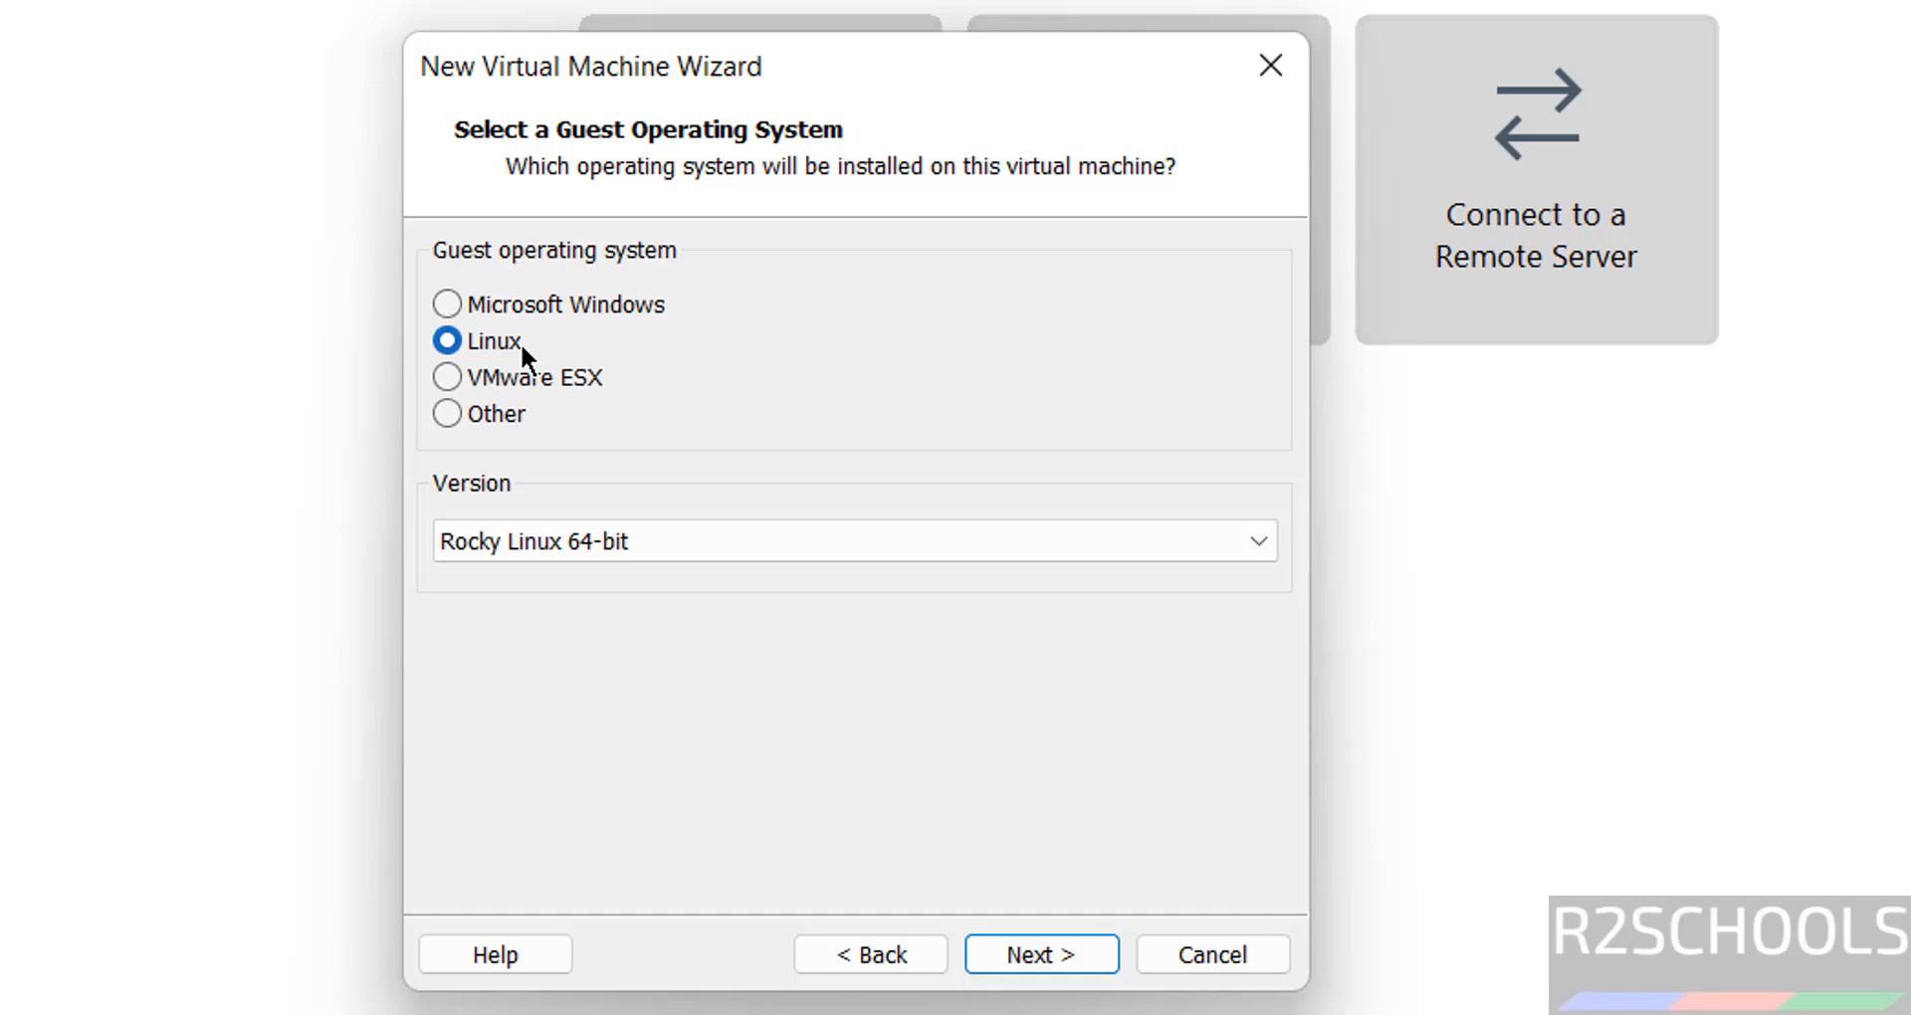
left_click(528, 553)
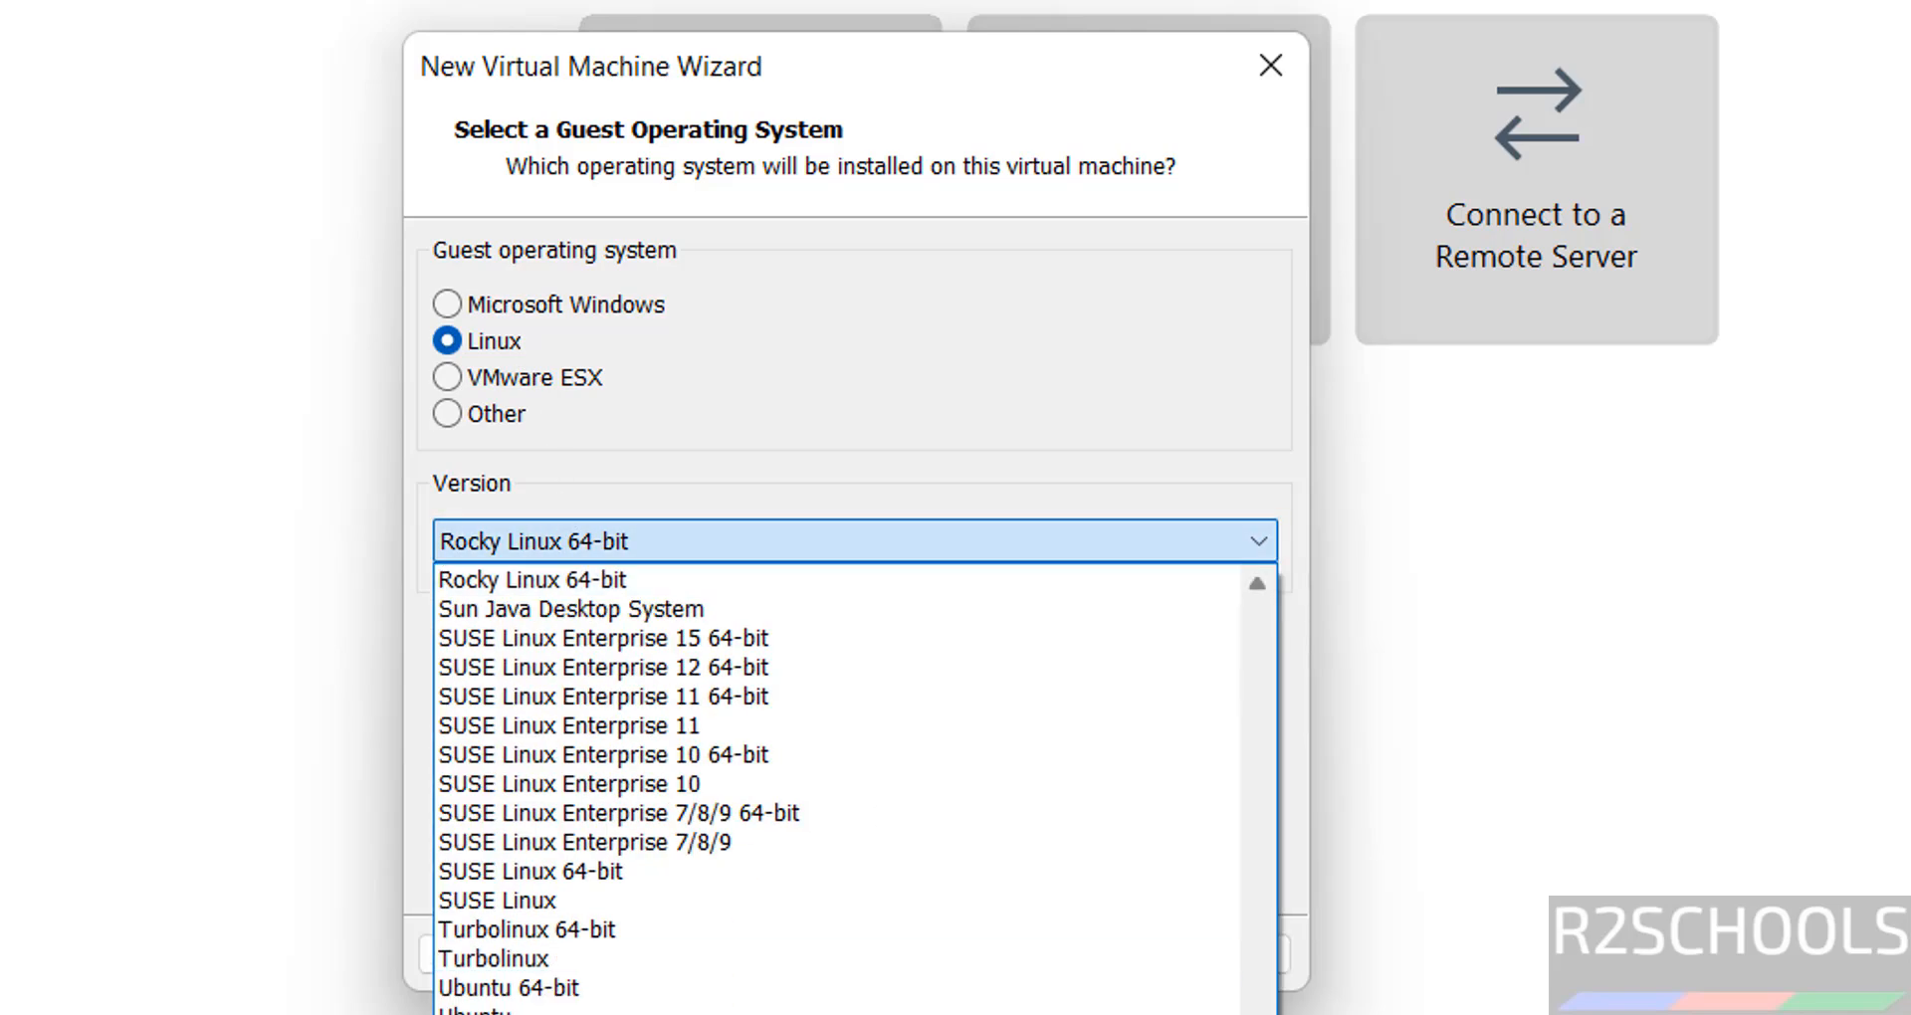
scroll(1221, 714, "up", 15)
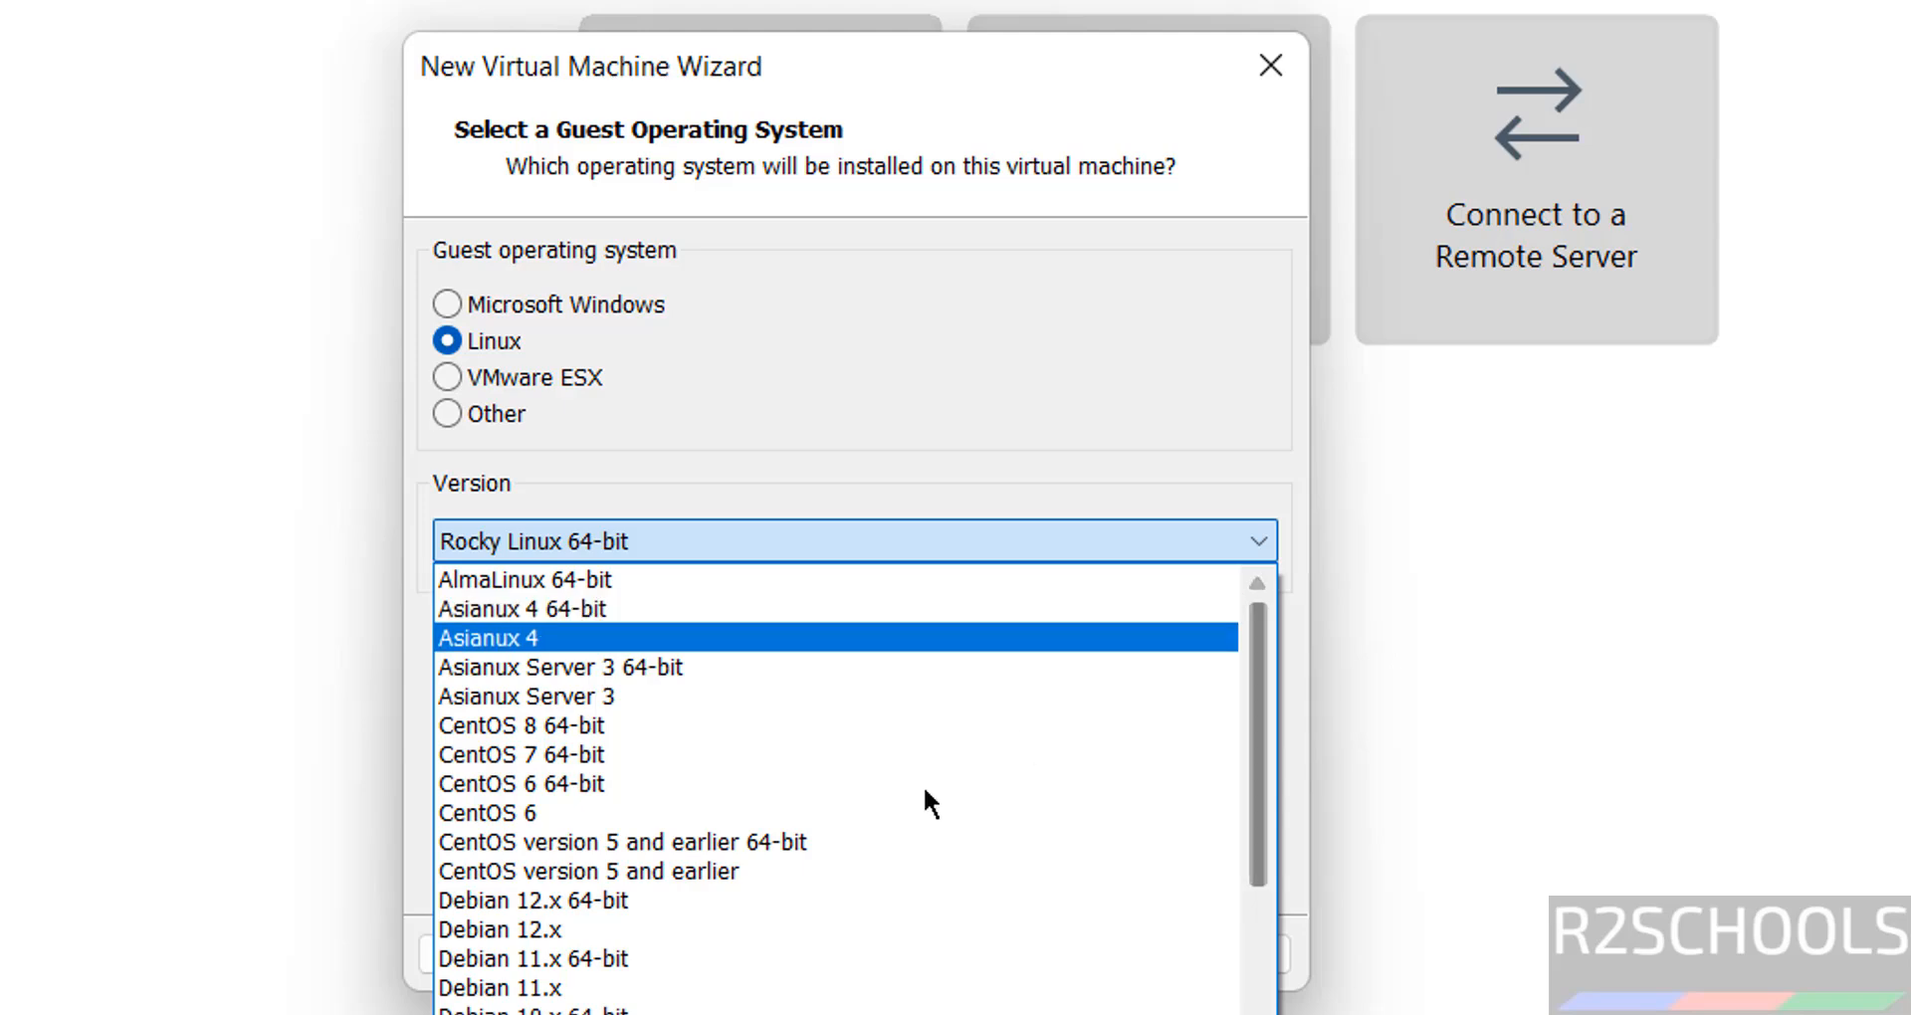
left_click(736, 901)
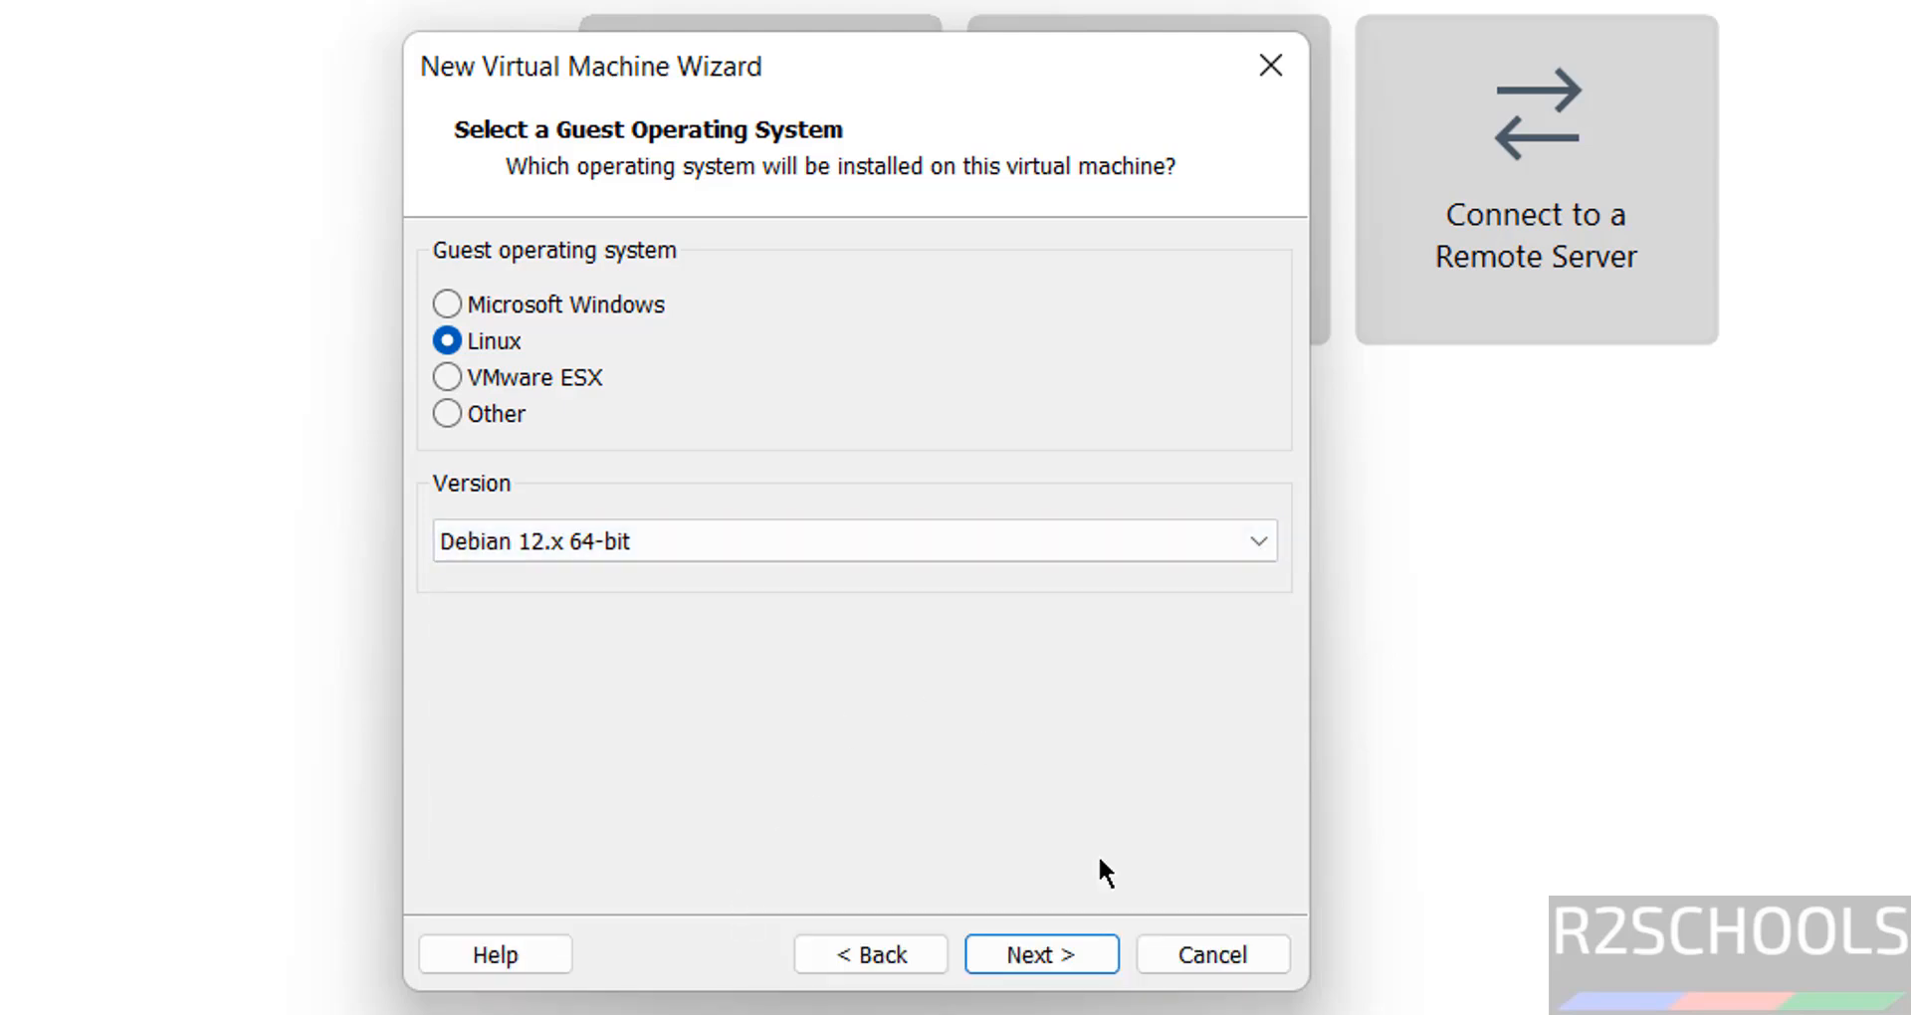
left_click(1073, 962)
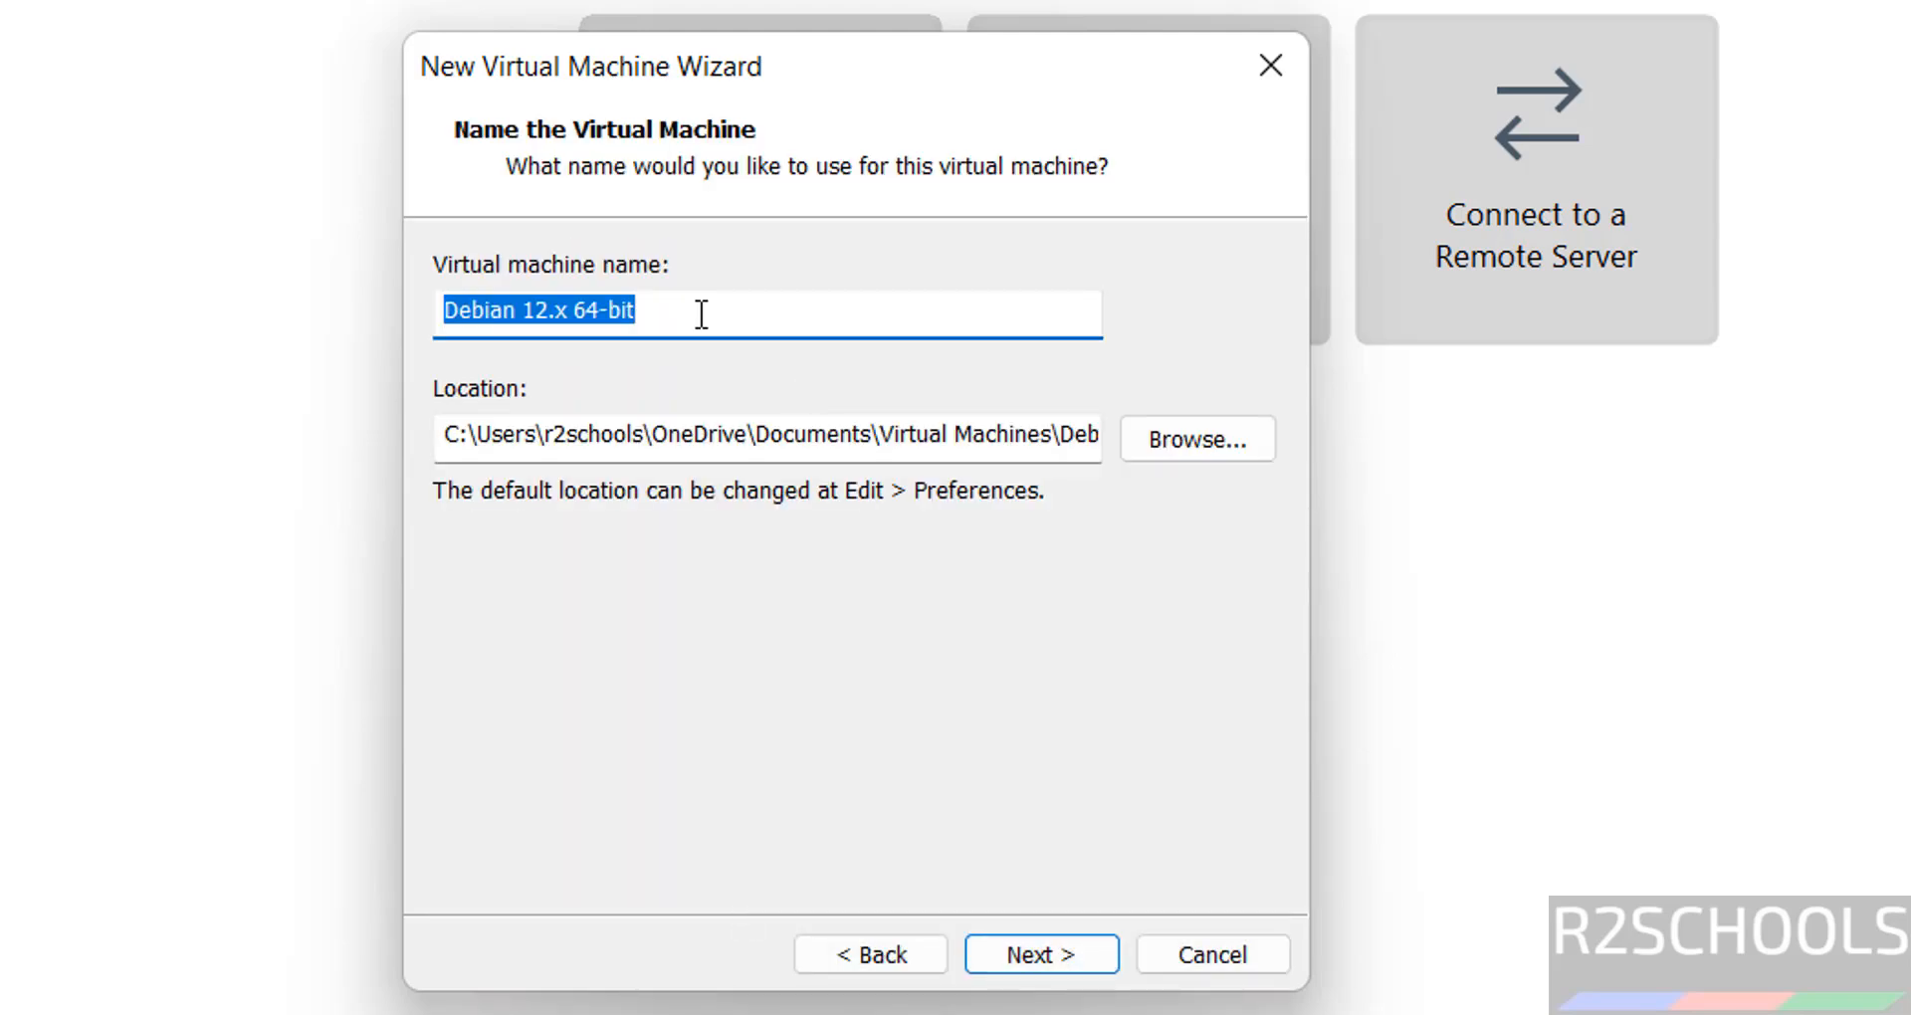
- Name the VM MXlinux235VM and store it in a new E:\VMS\MXlinux235VM folder
type("MX")
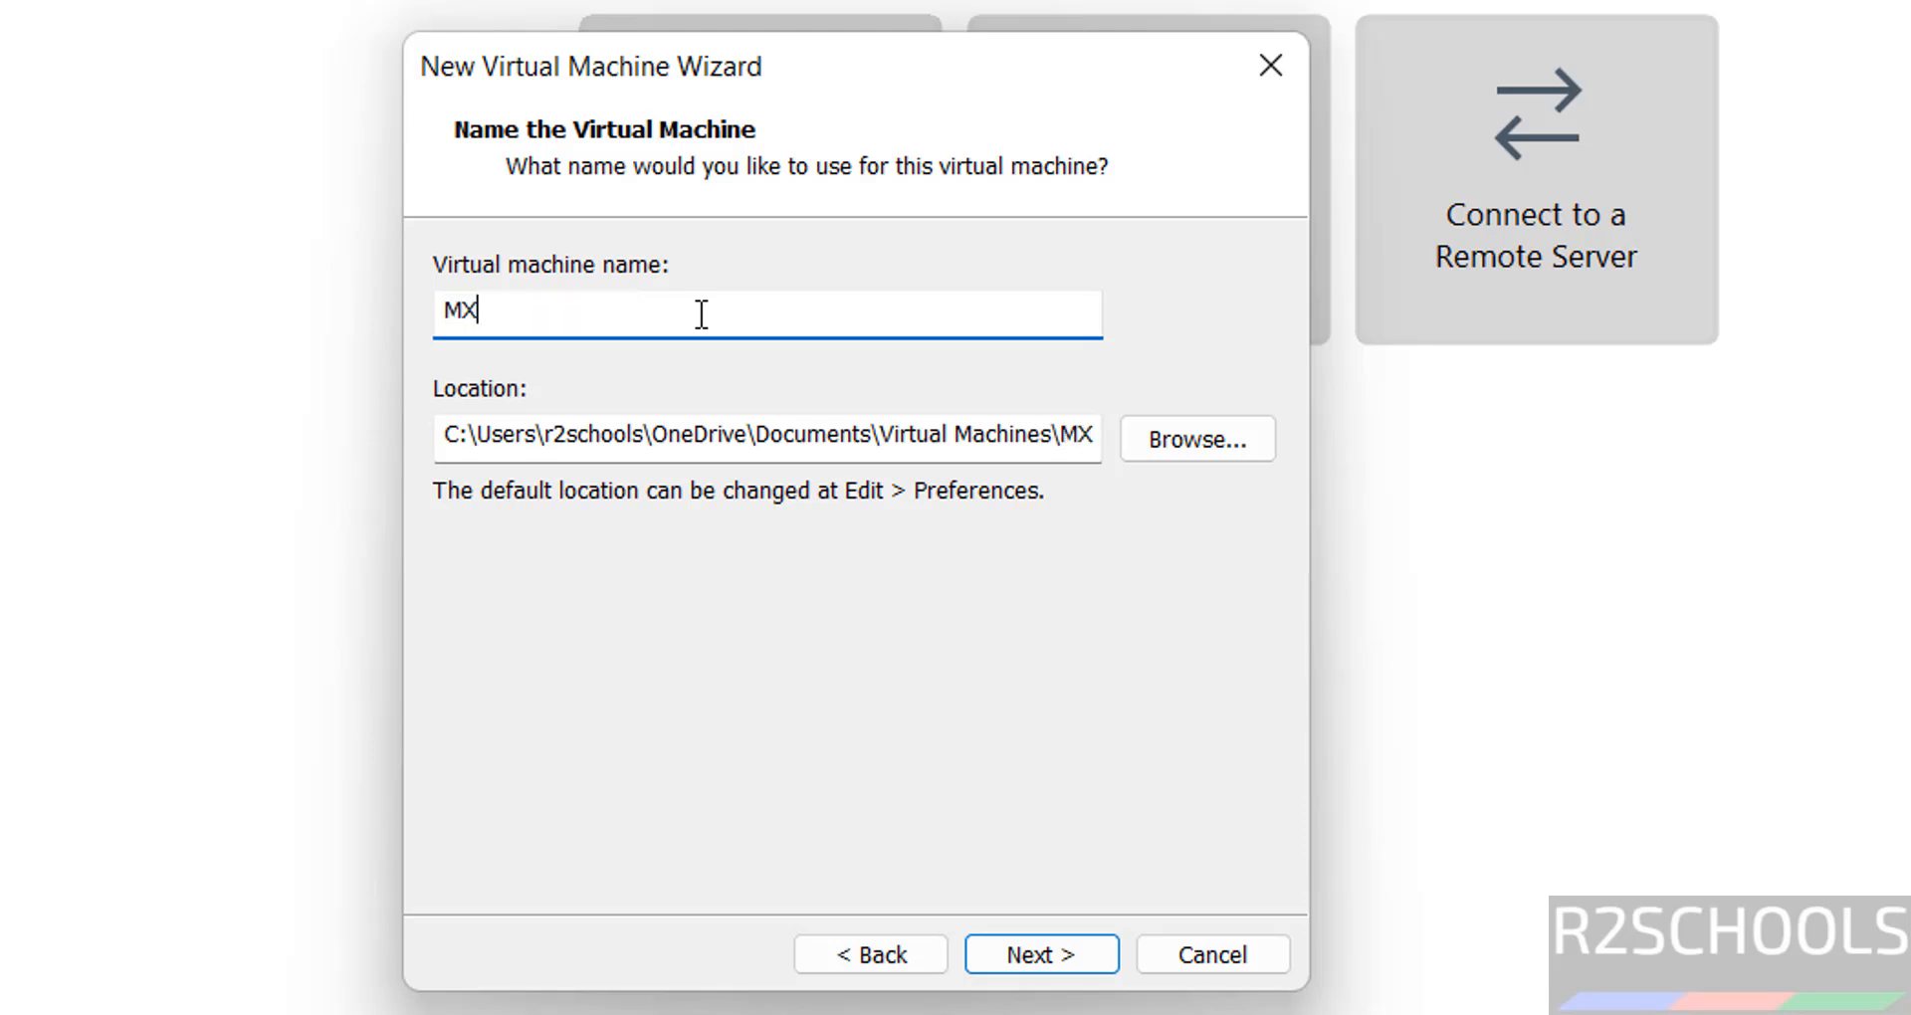
type("linux235VM")
key("ctrl+a")
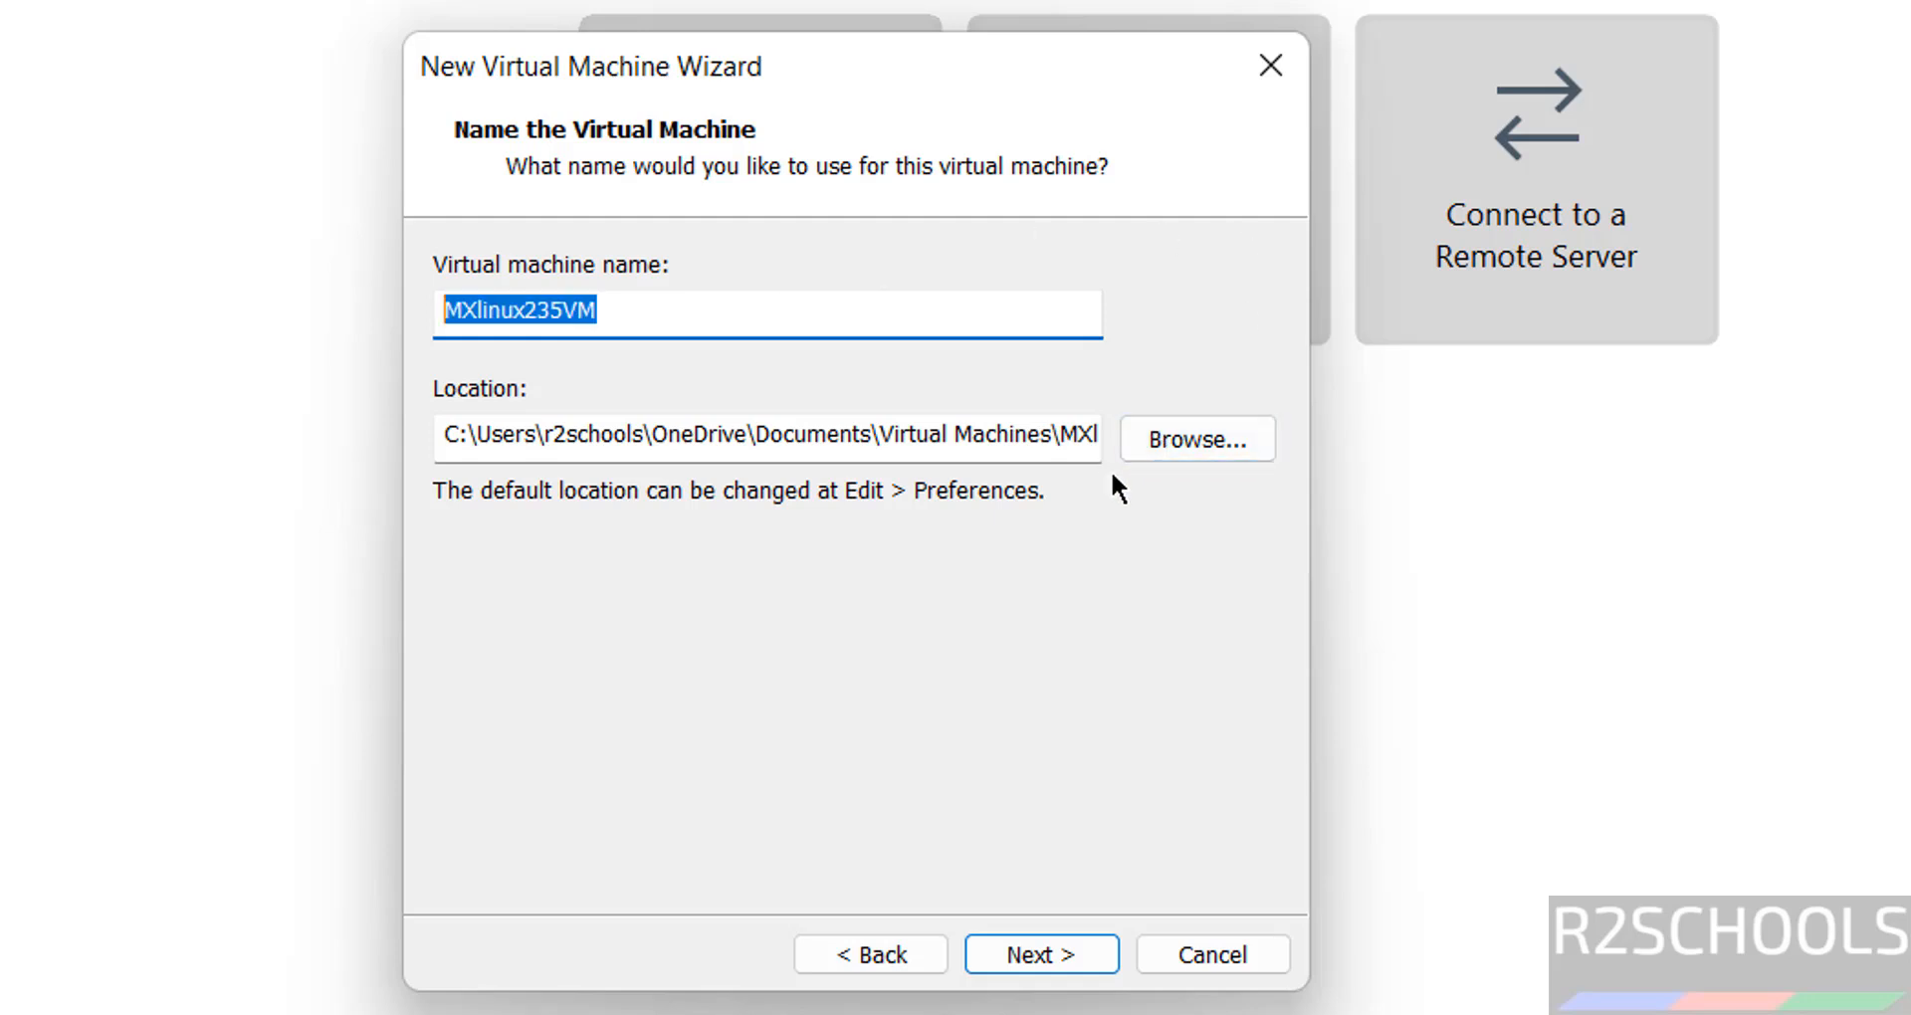
left_click(1199, 438)
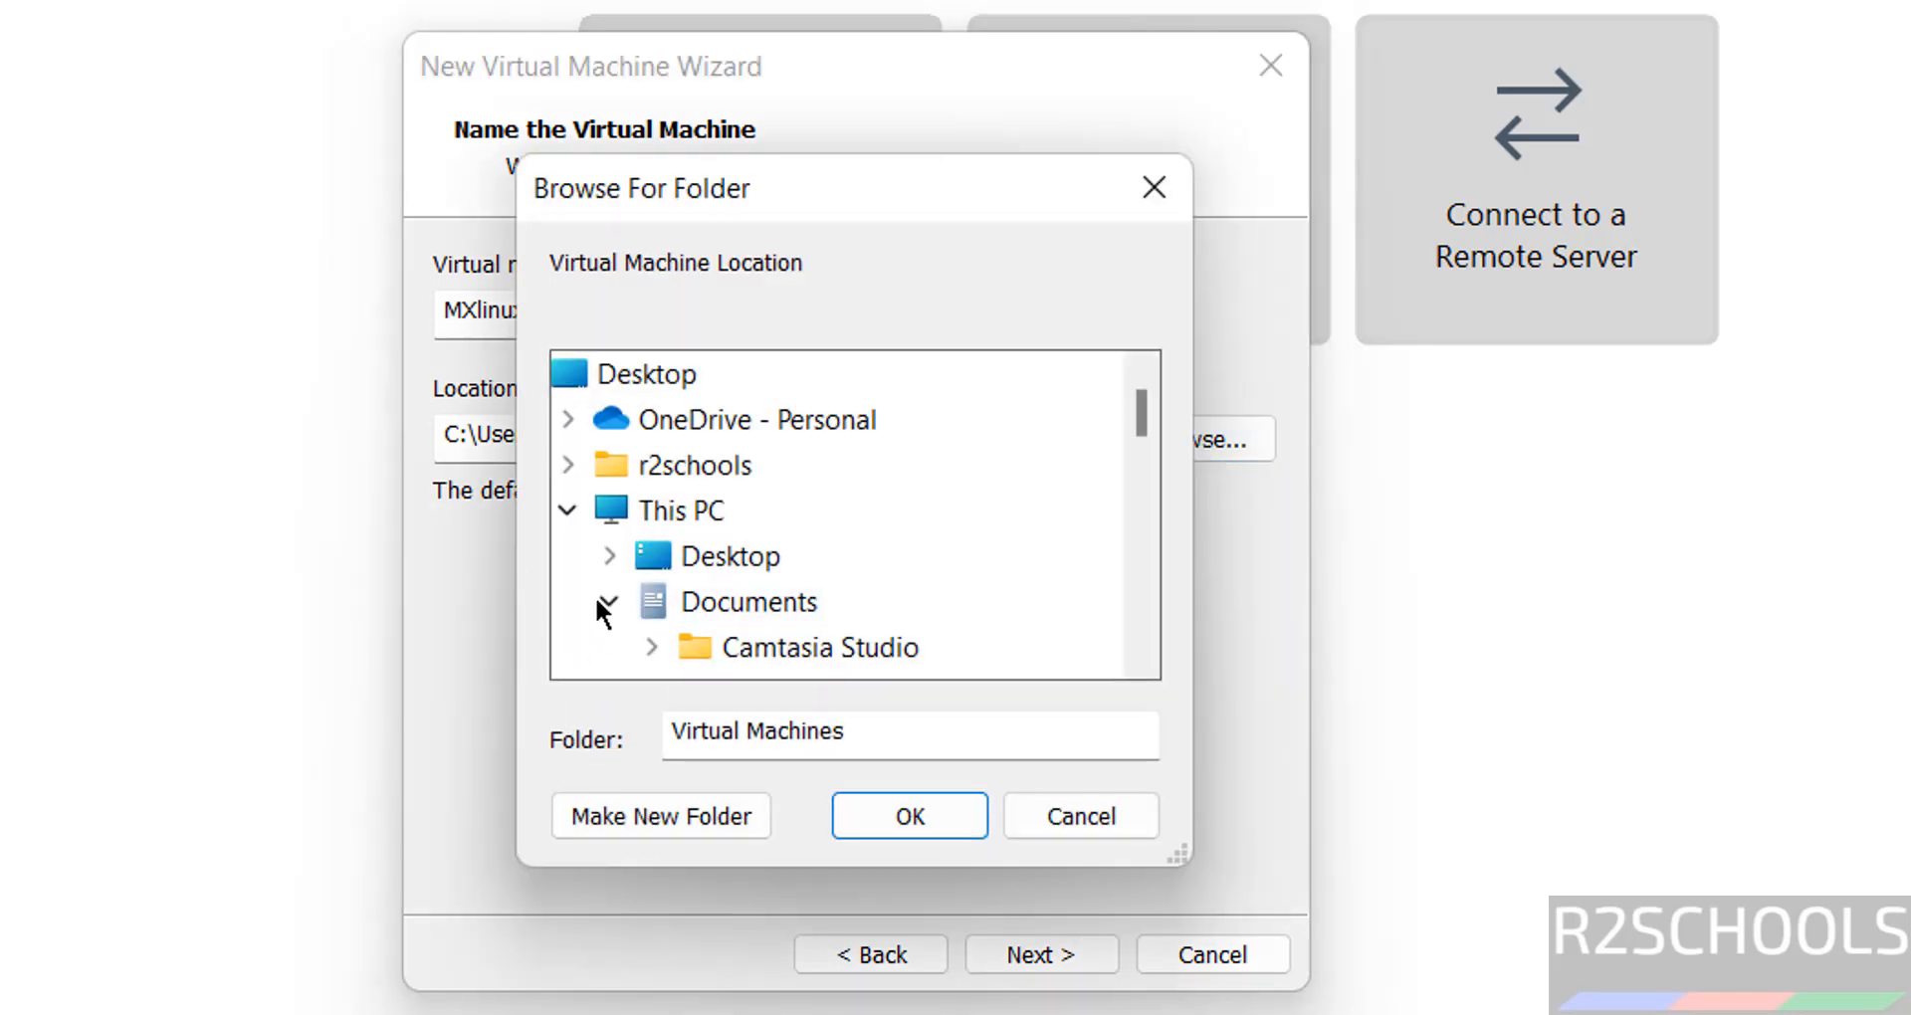
left_click(605, 597)
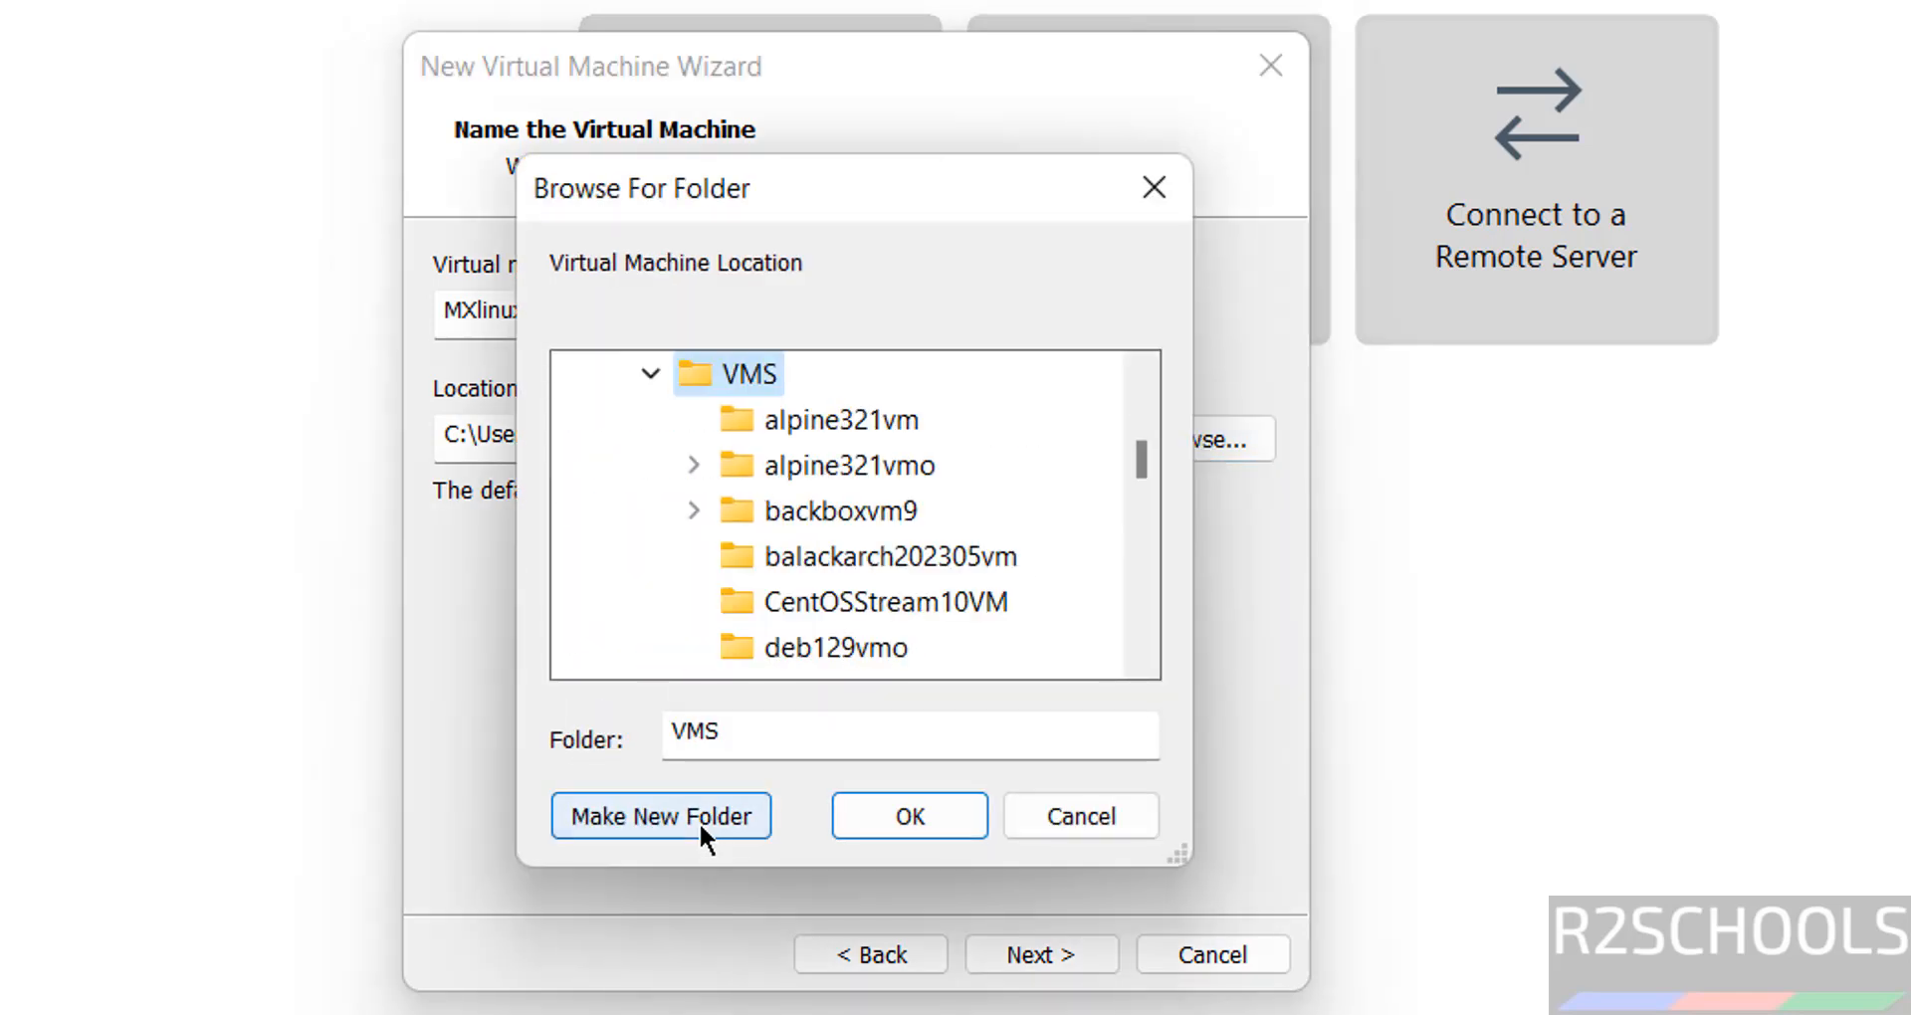
left_click(699, 821)
type("MXlinux235VM")
left_click(894, 832)
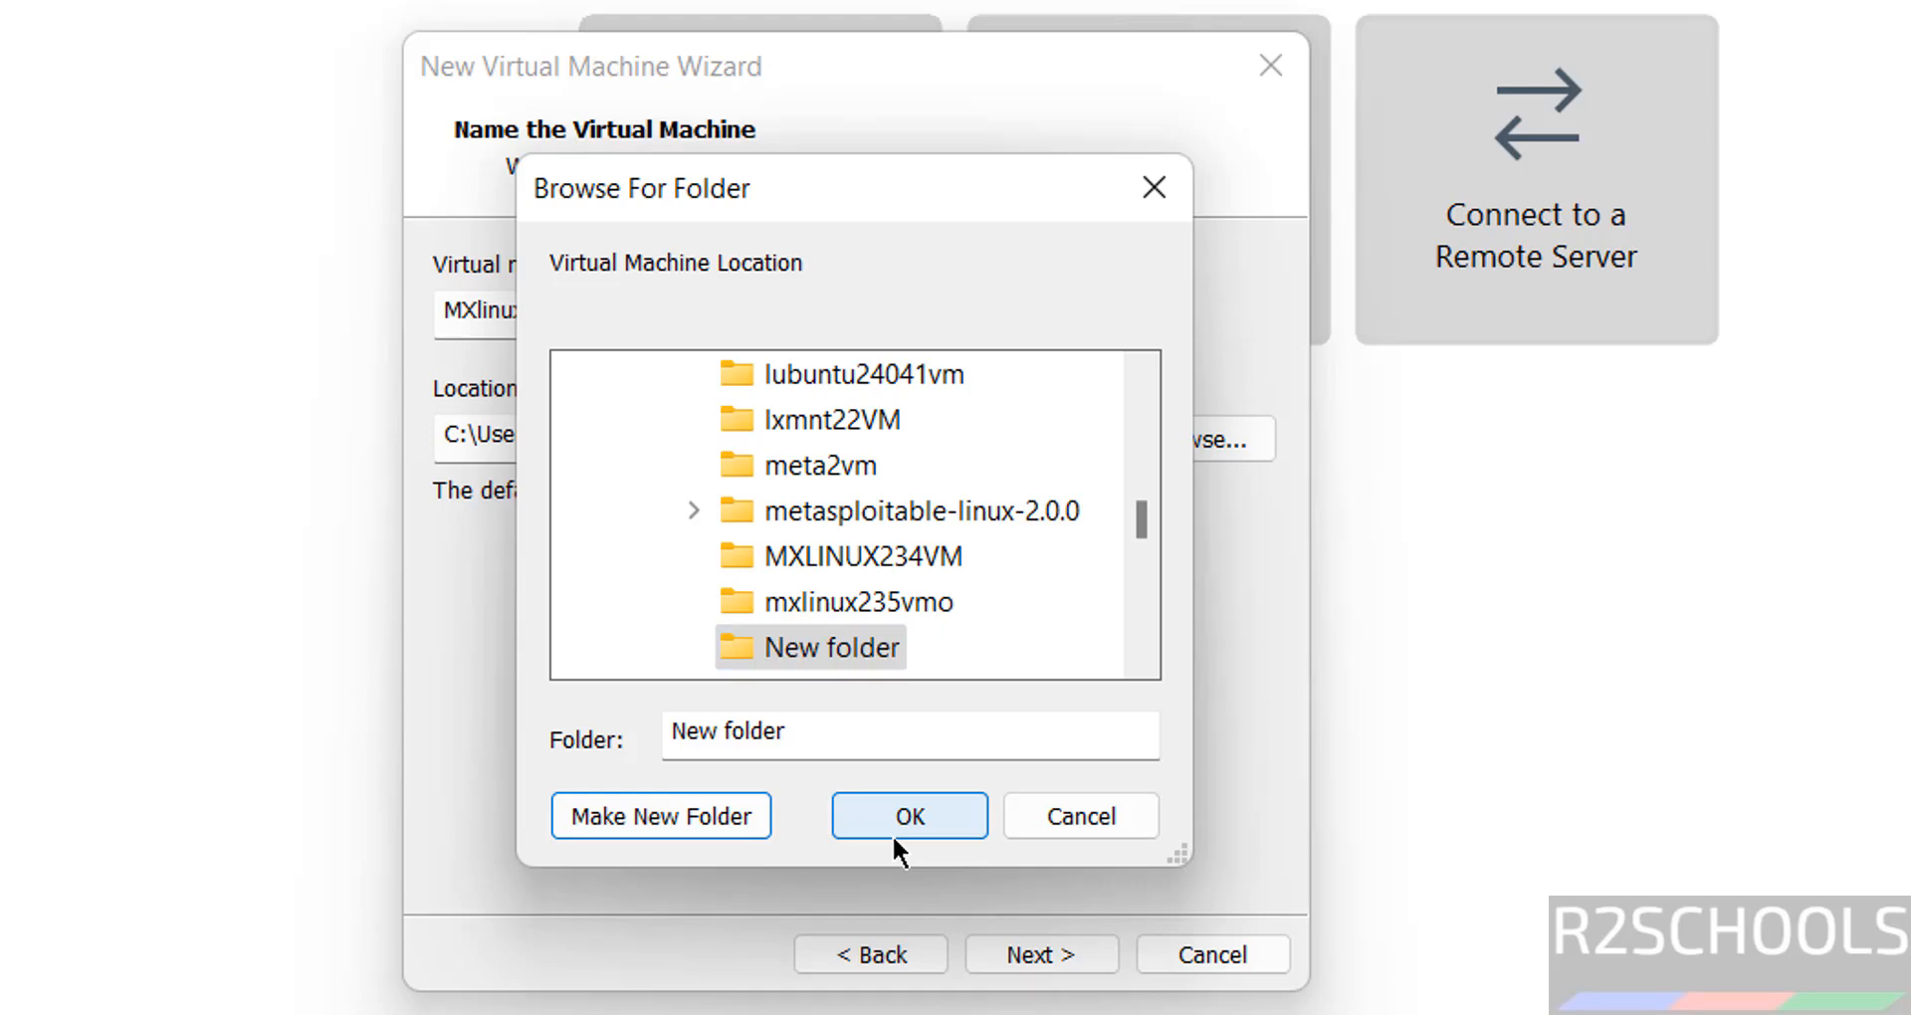
- Give the virtual disk a 50 GB maximum size stored as a single file
left_click(997, 950)
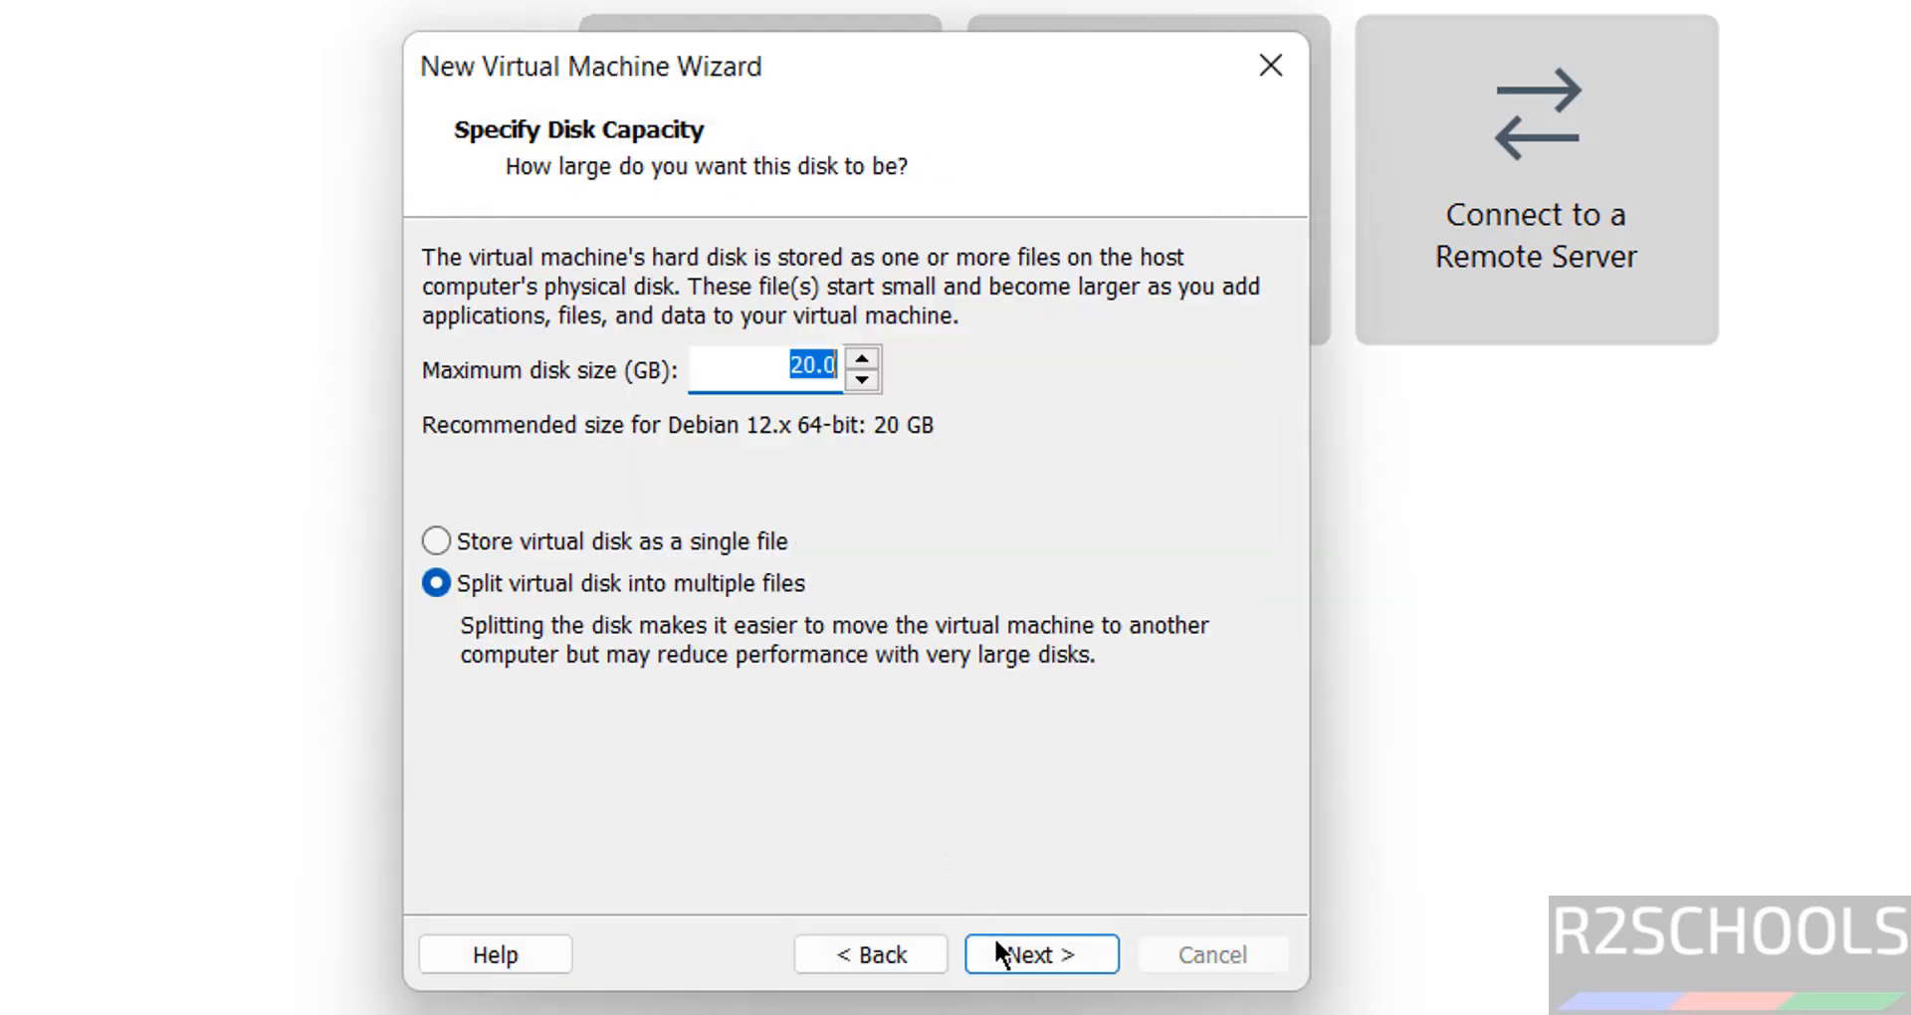
left_click(637, 540)
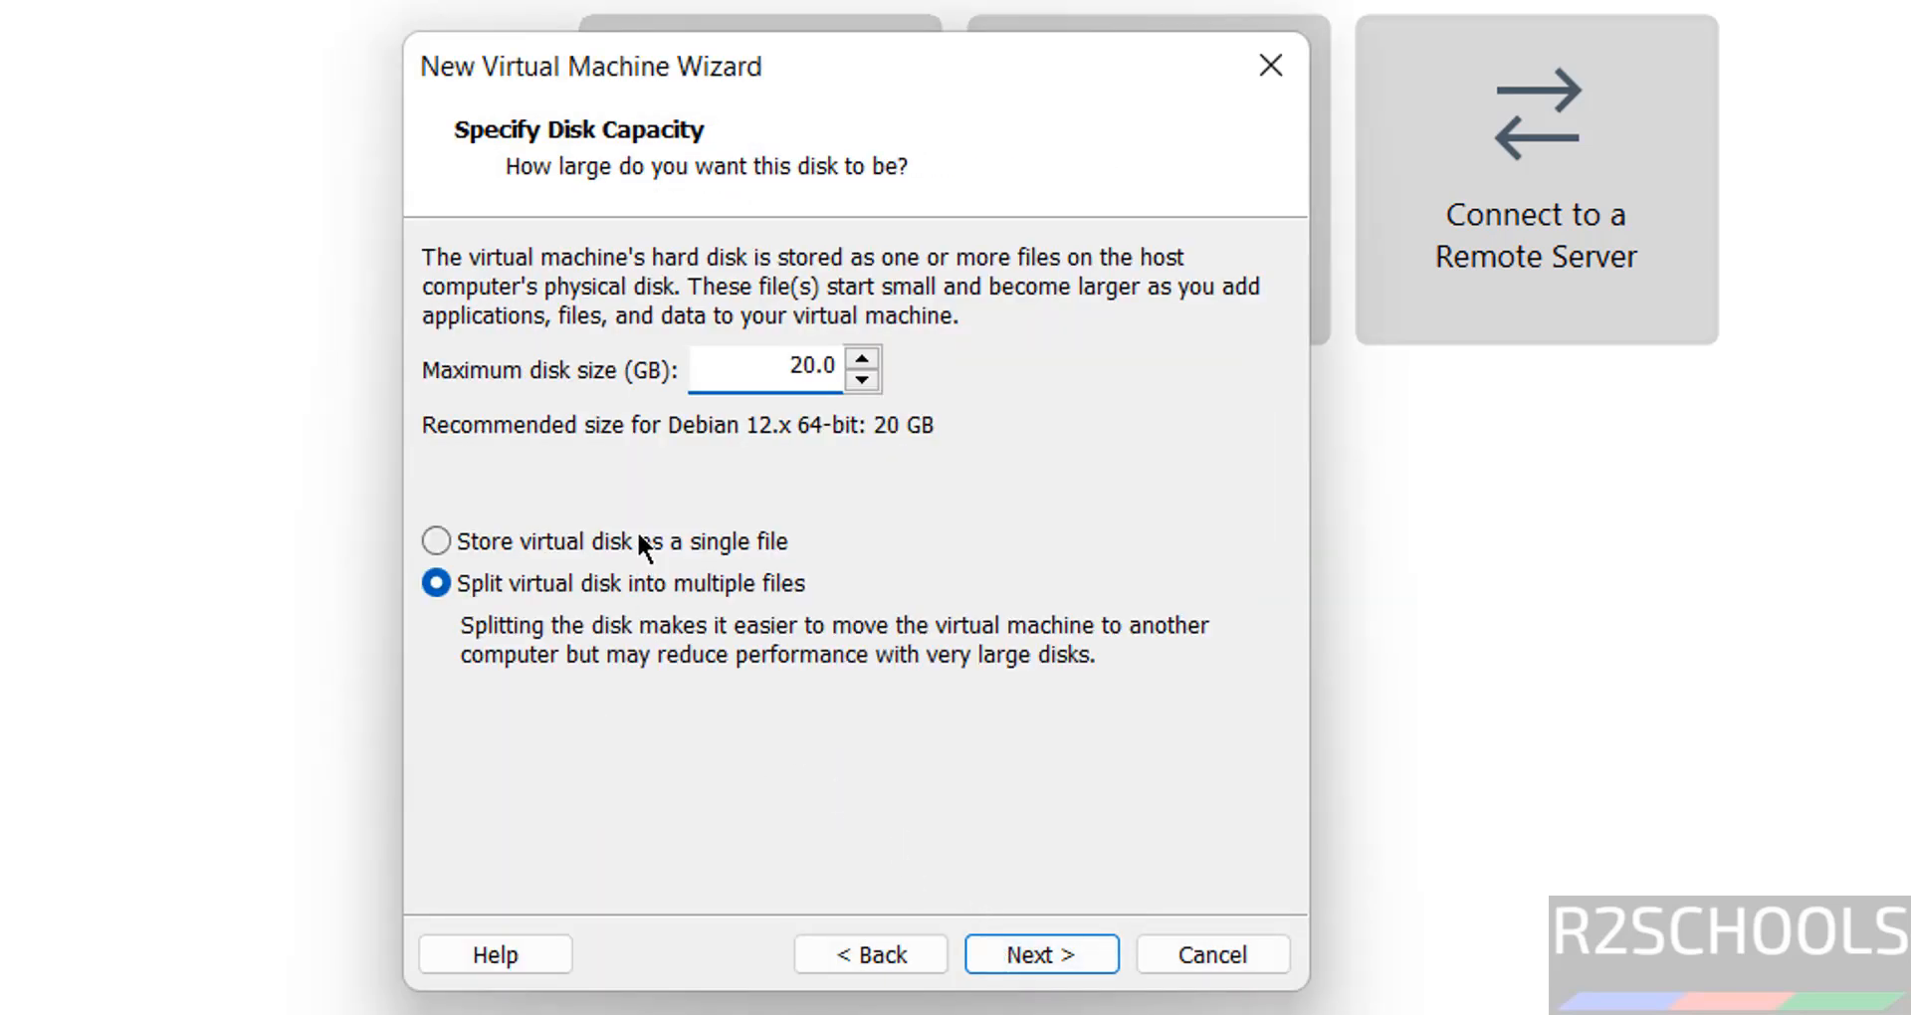
left_click(786, 364)
double_click(785, 364)
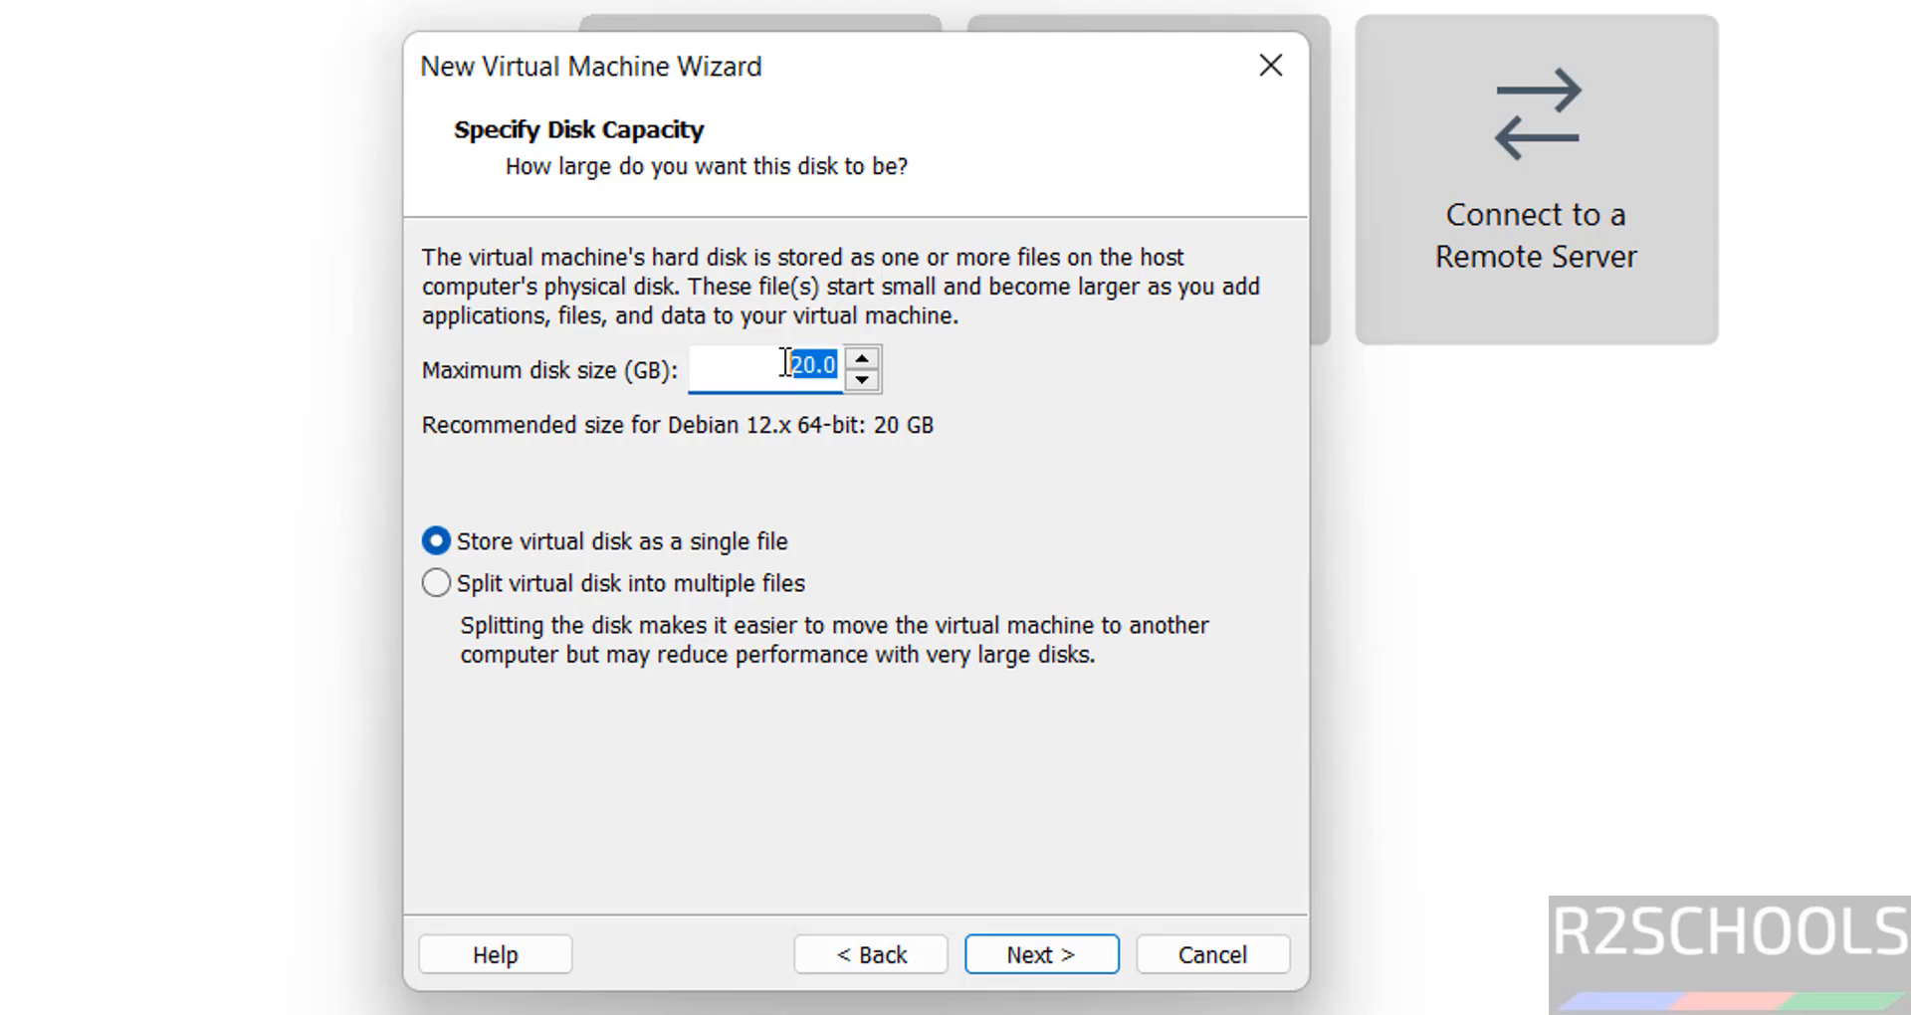
type("50")
left_click(1025, 956)
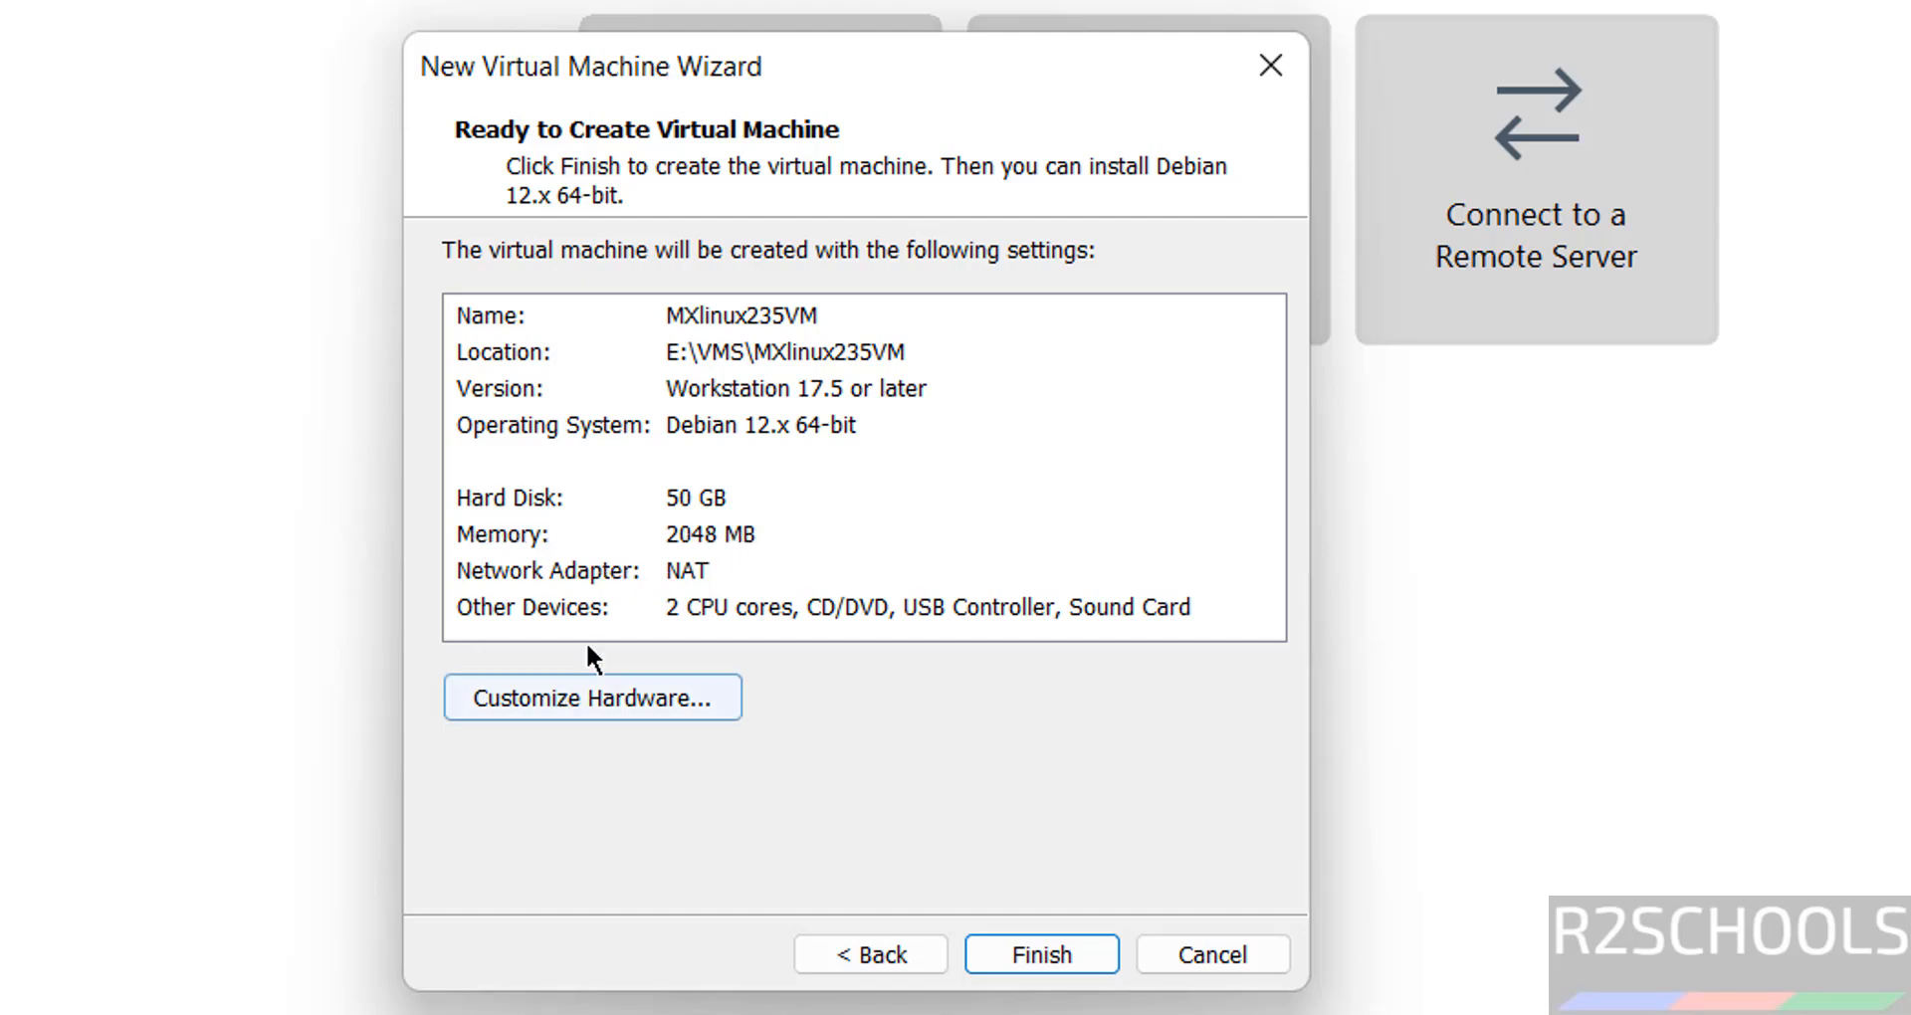
- Set the VM memory to 4 GB and finish the wizard
left_click(541, 696)
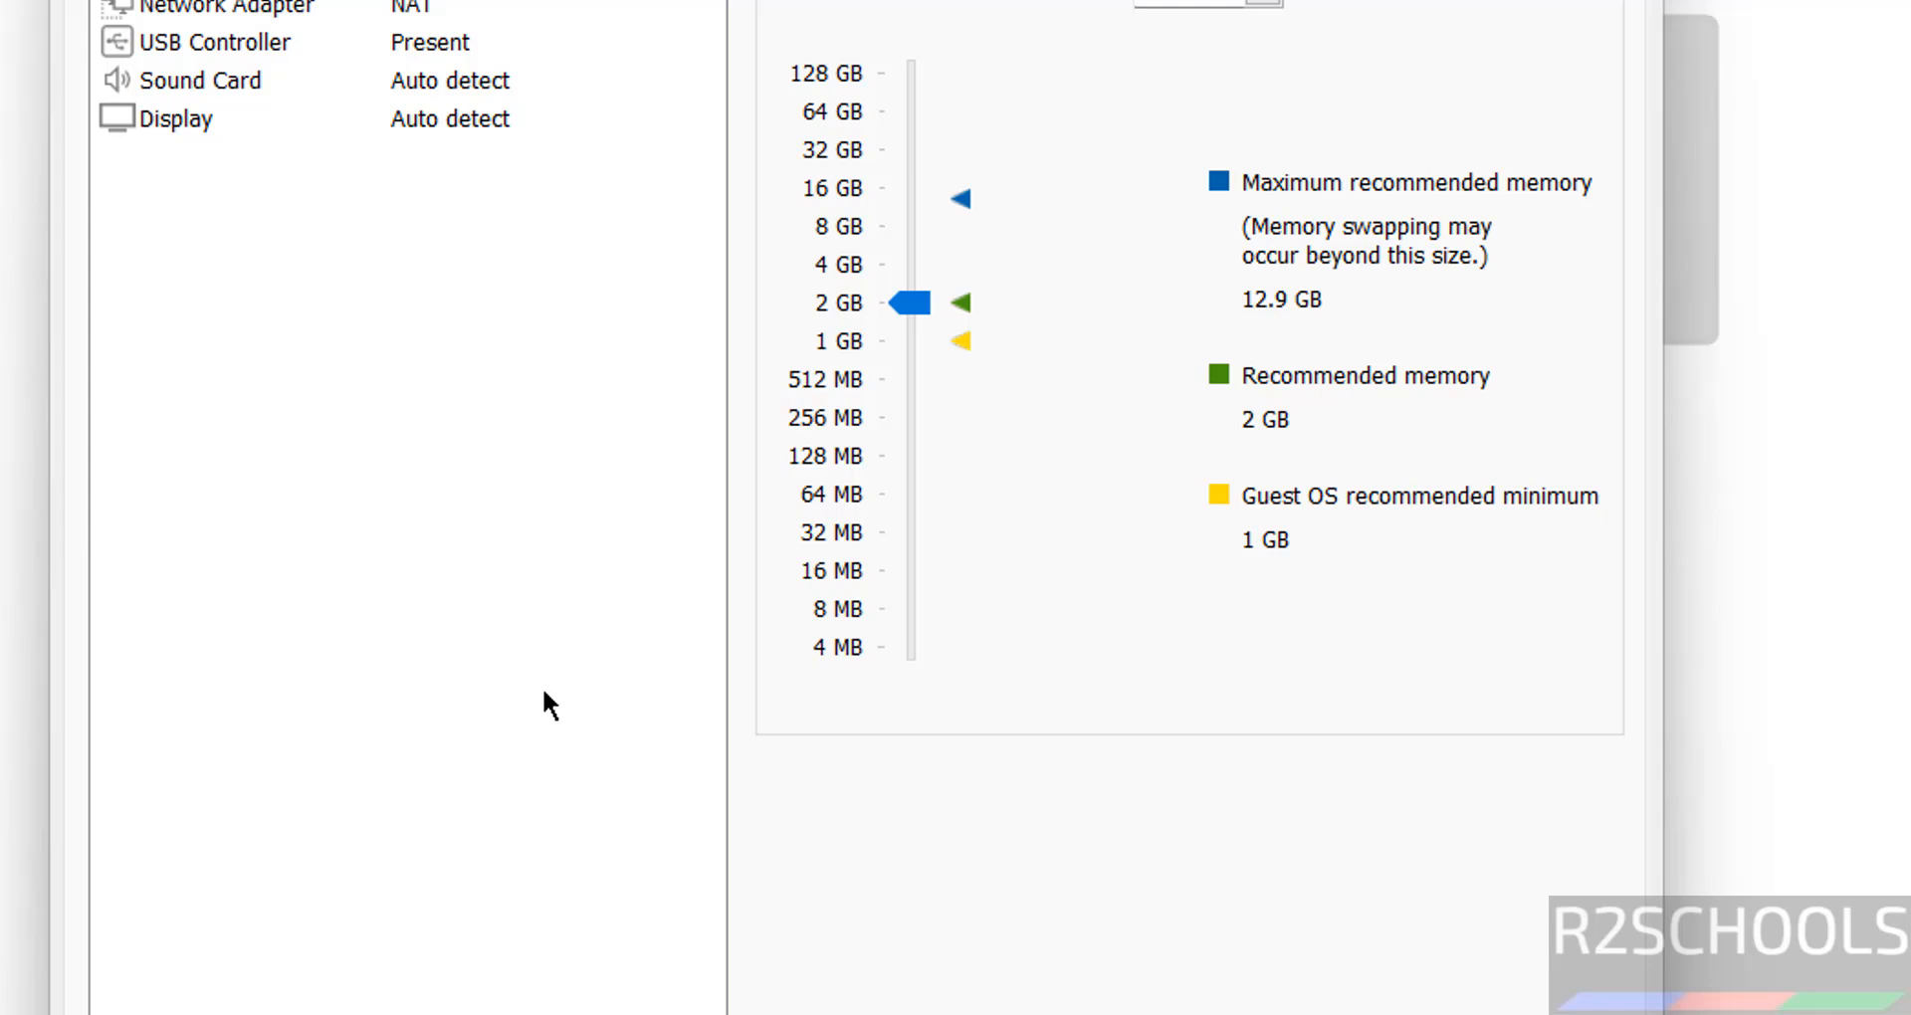
left_click(903, 264)
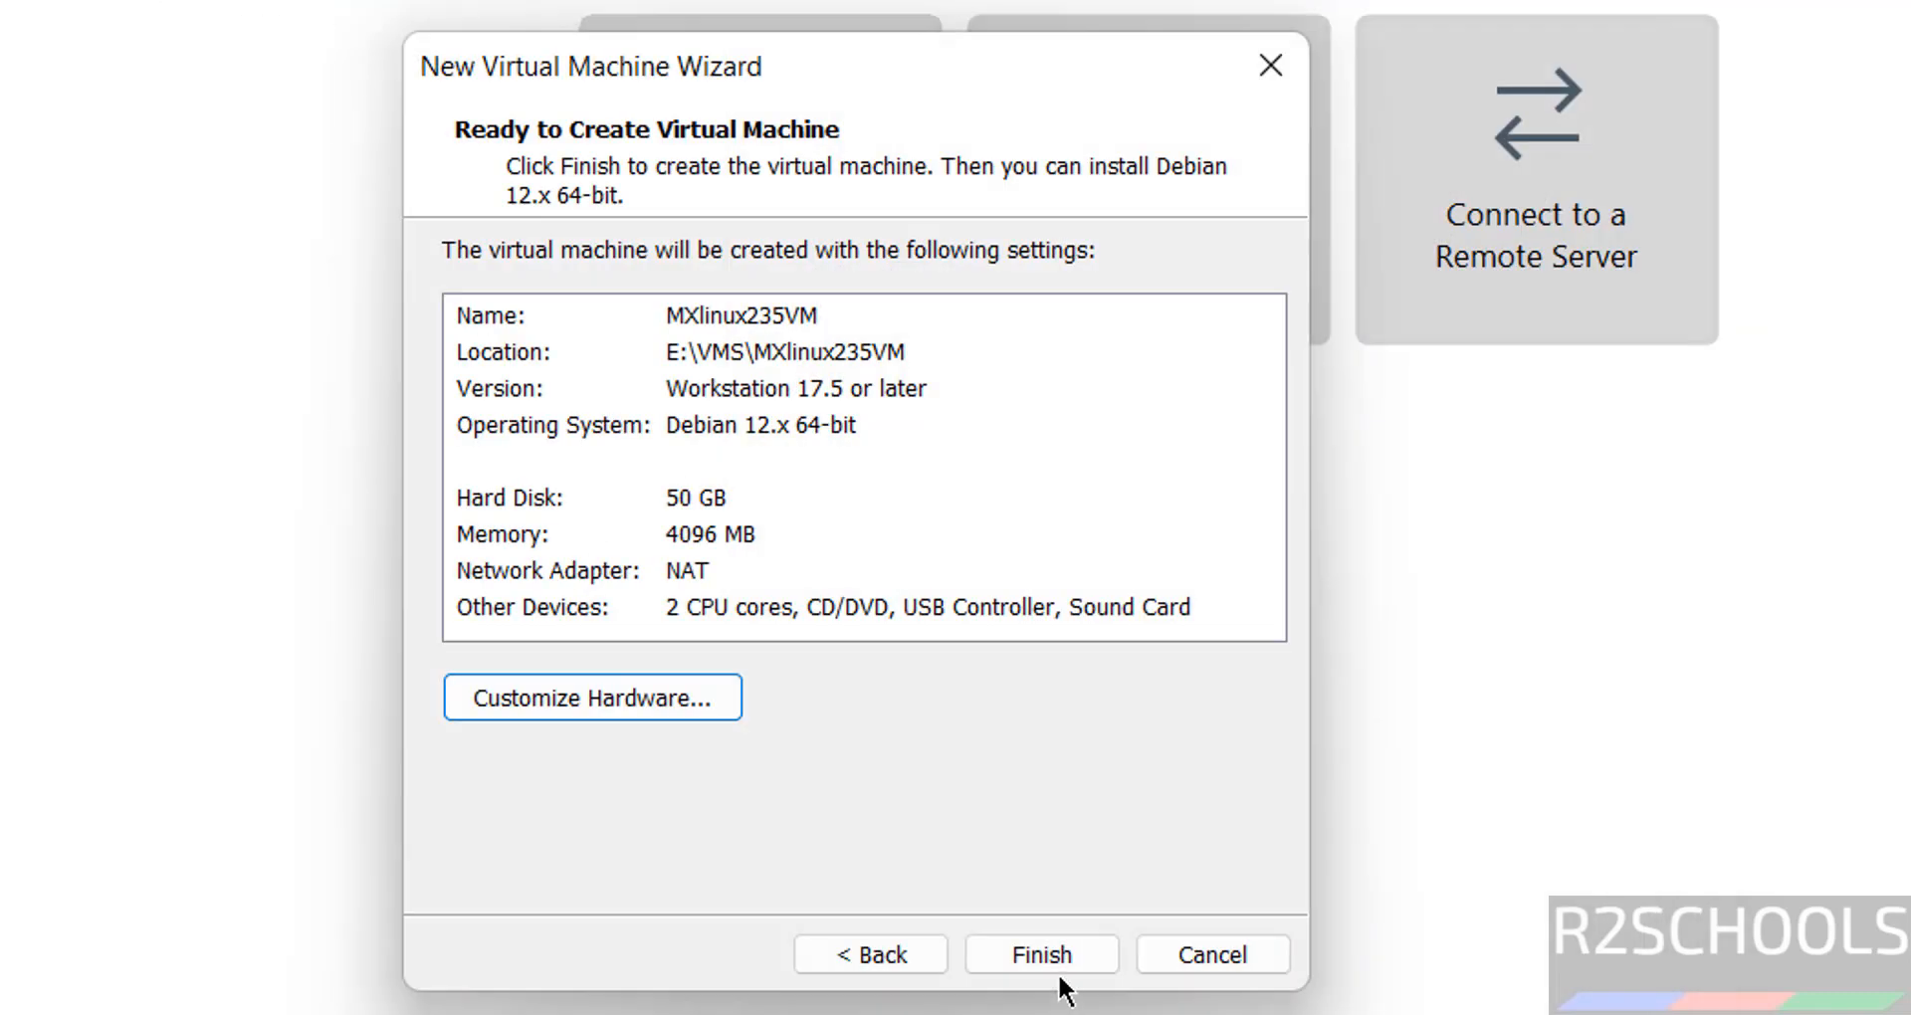
left_click(1040, 954)
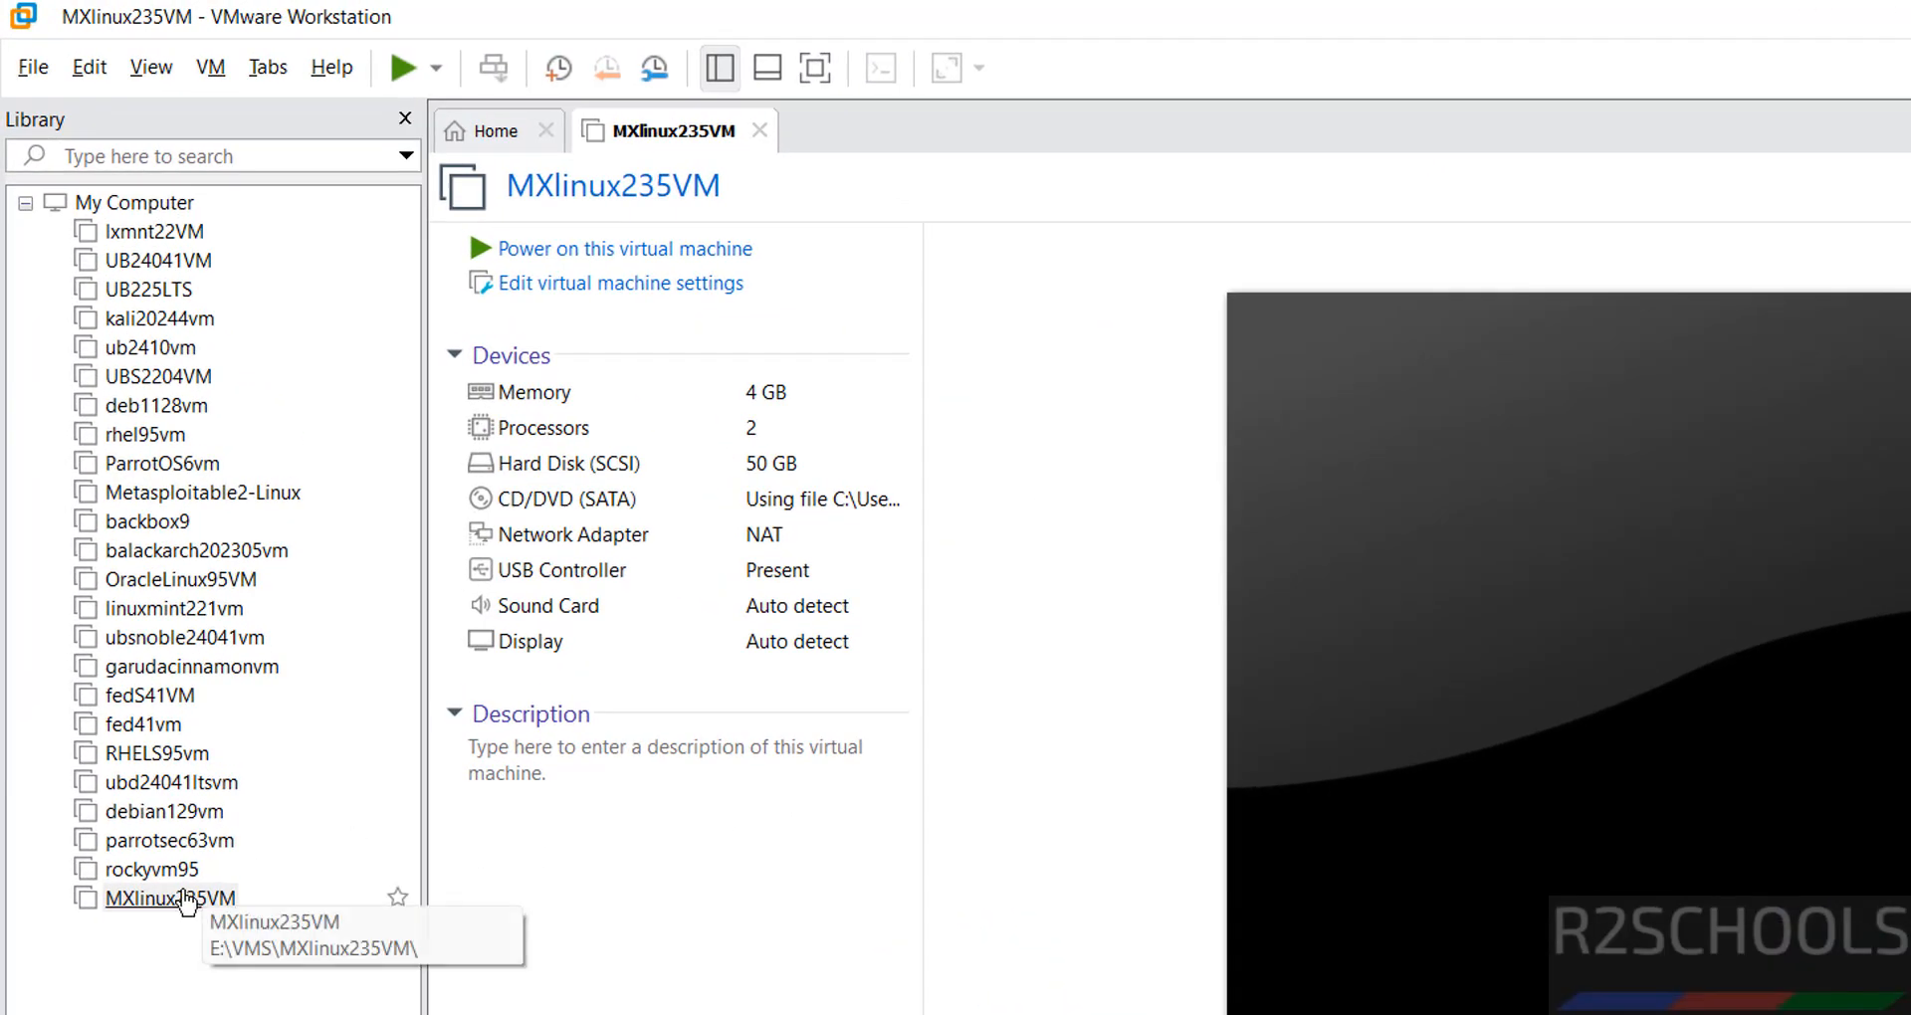
- Review the new MXlinux235VM's options and device summary in the library
right_click(185, 901)
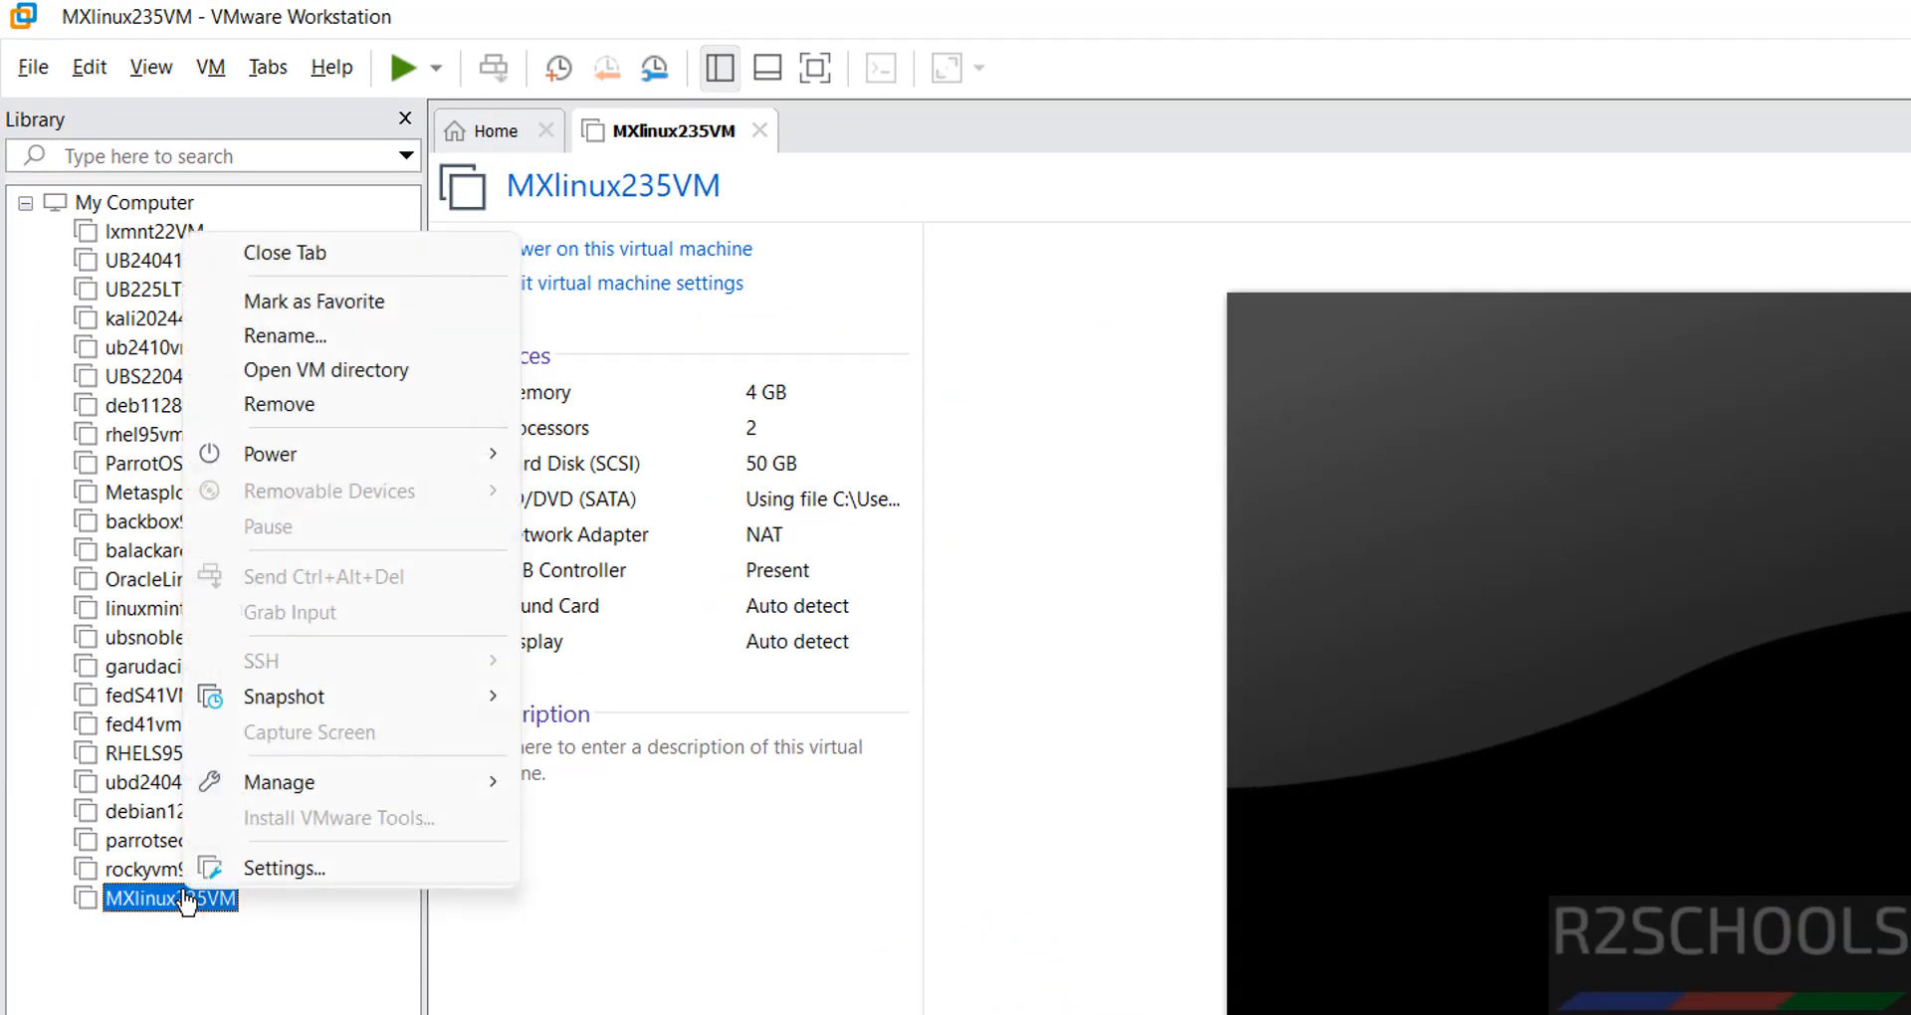
left_click(521, 929)
left_click(210, 68)
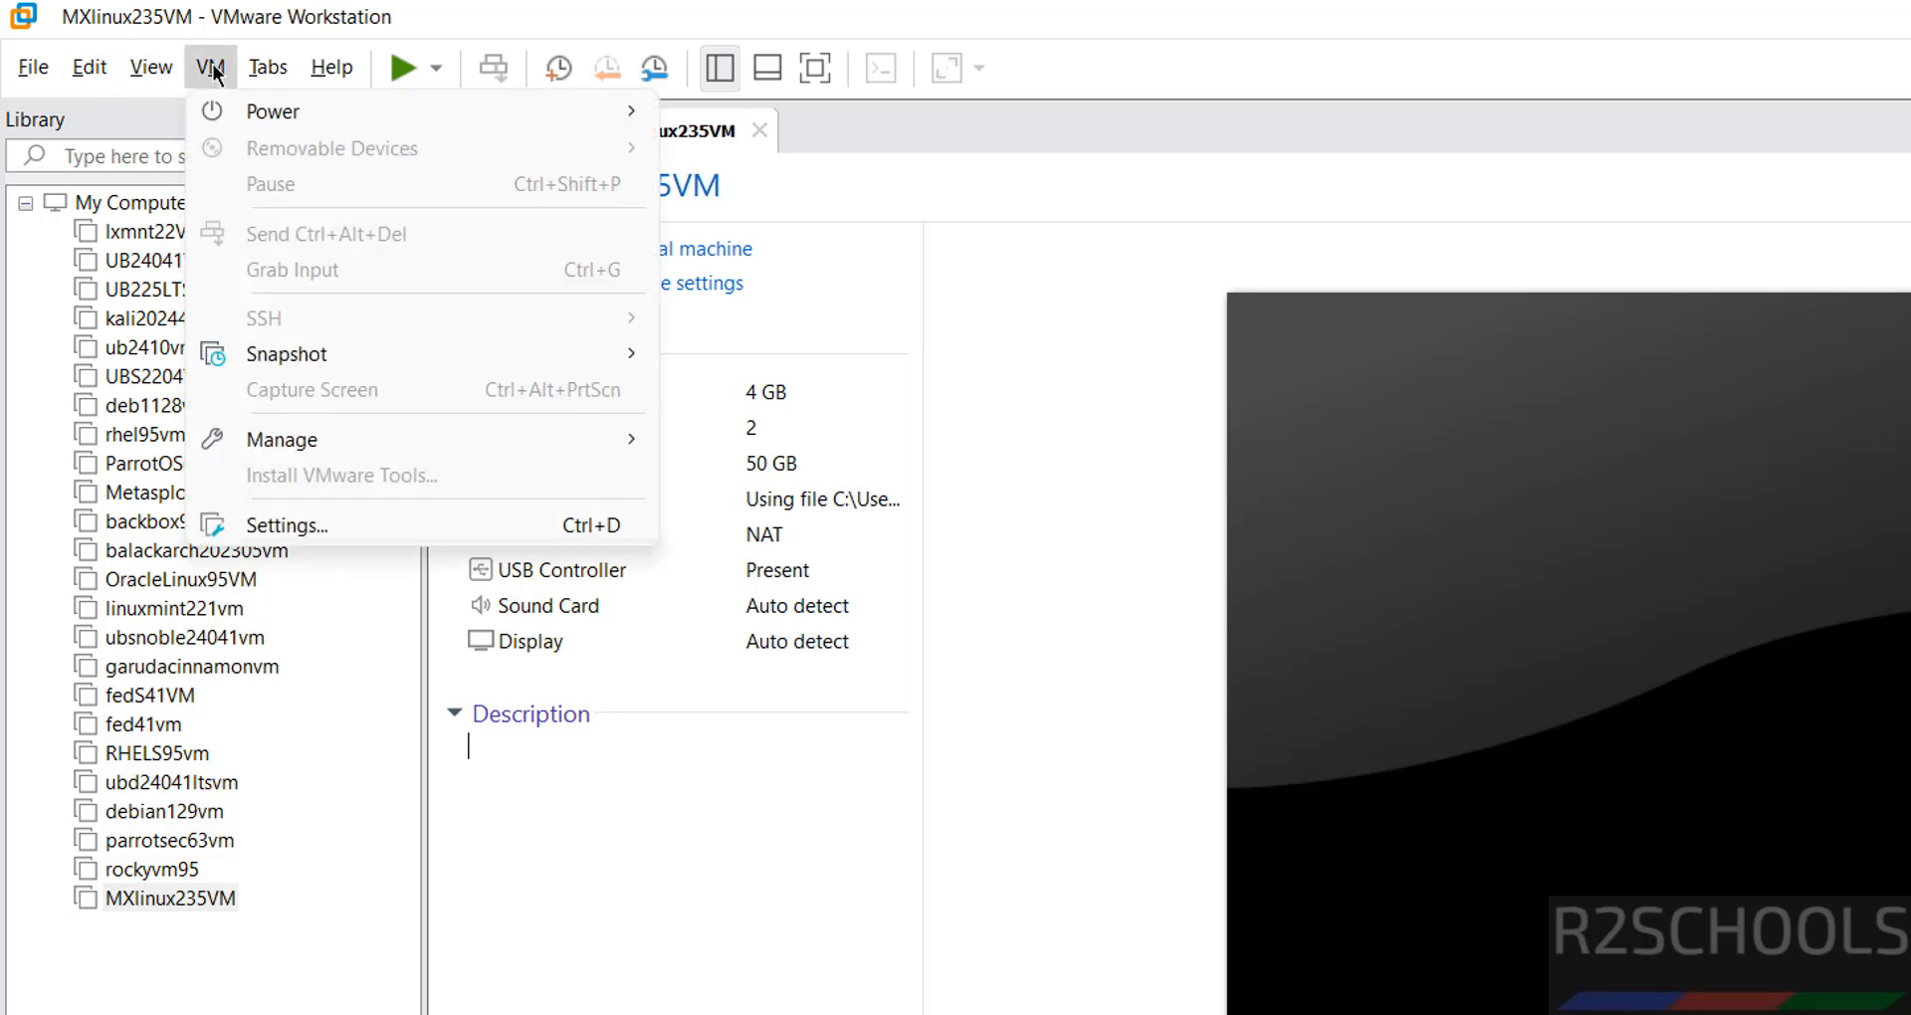
left_click(989, 327)
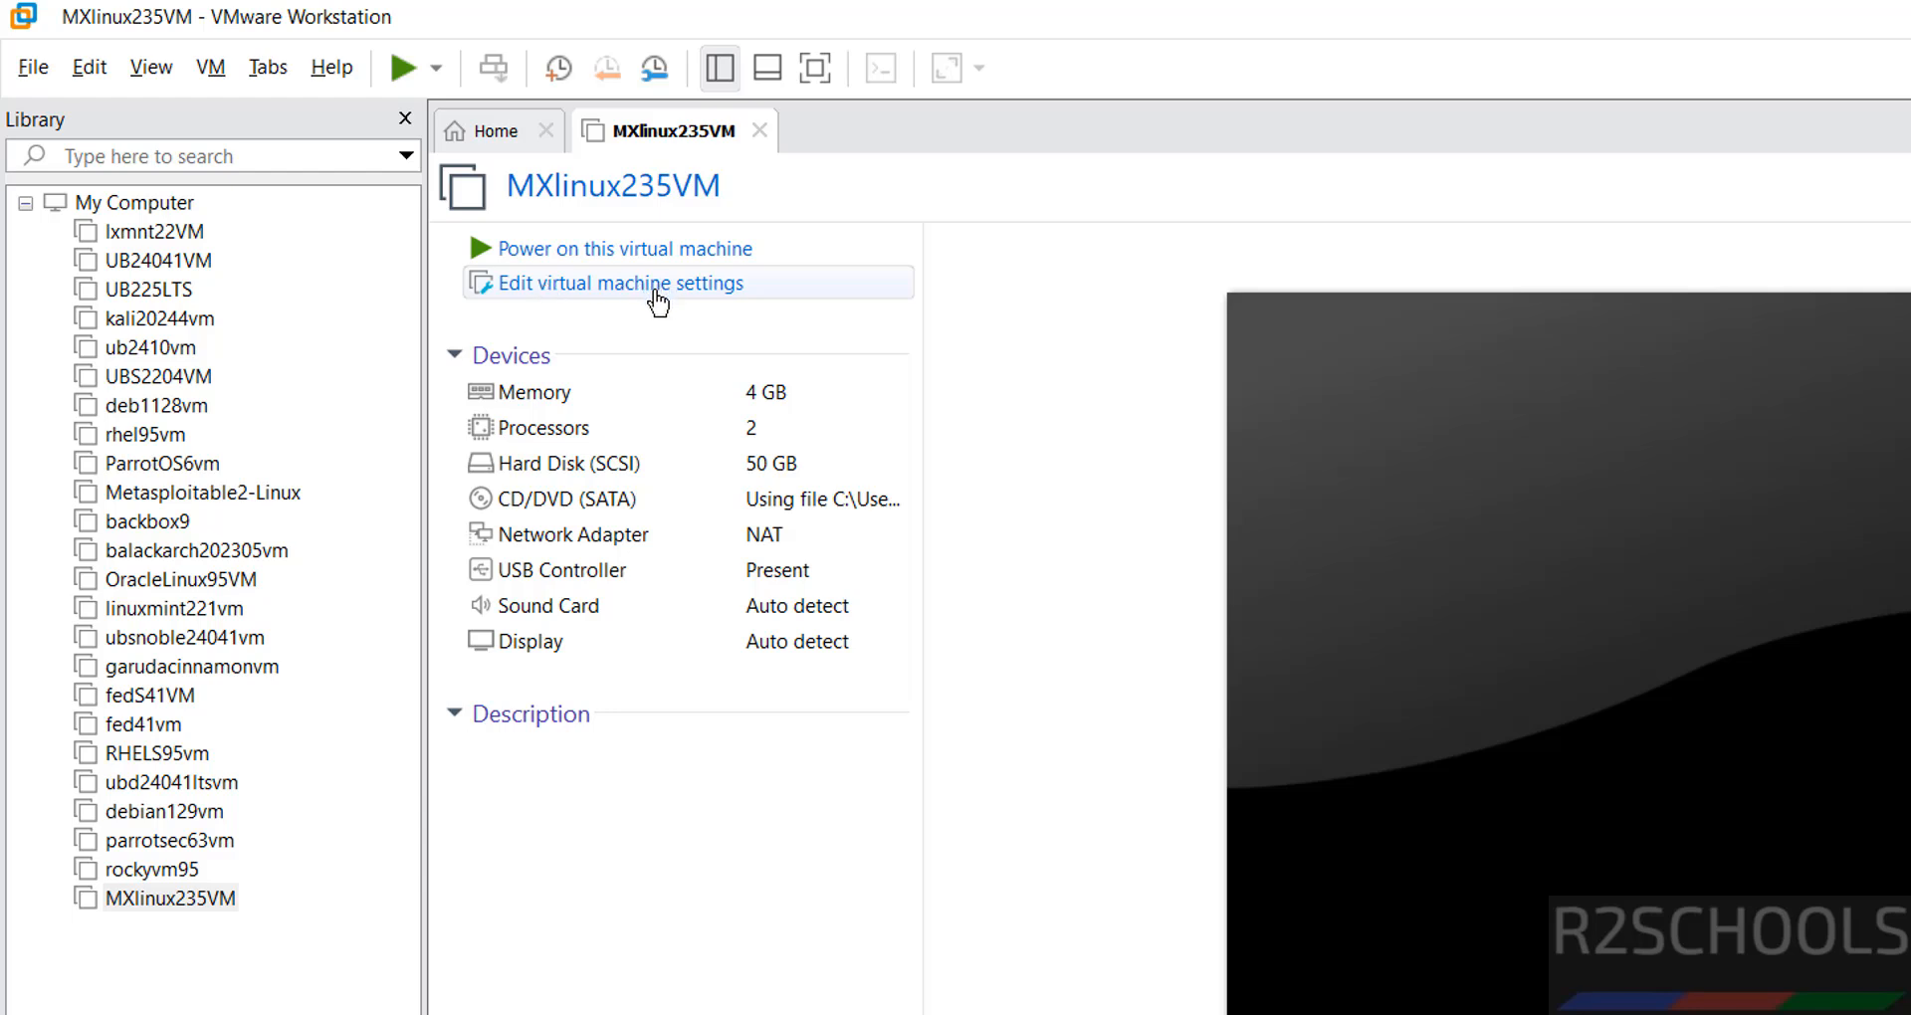
- Power on MXlinux235VM and boot the default MX-23.5 x64 live menu entry
left_click(738, 257)
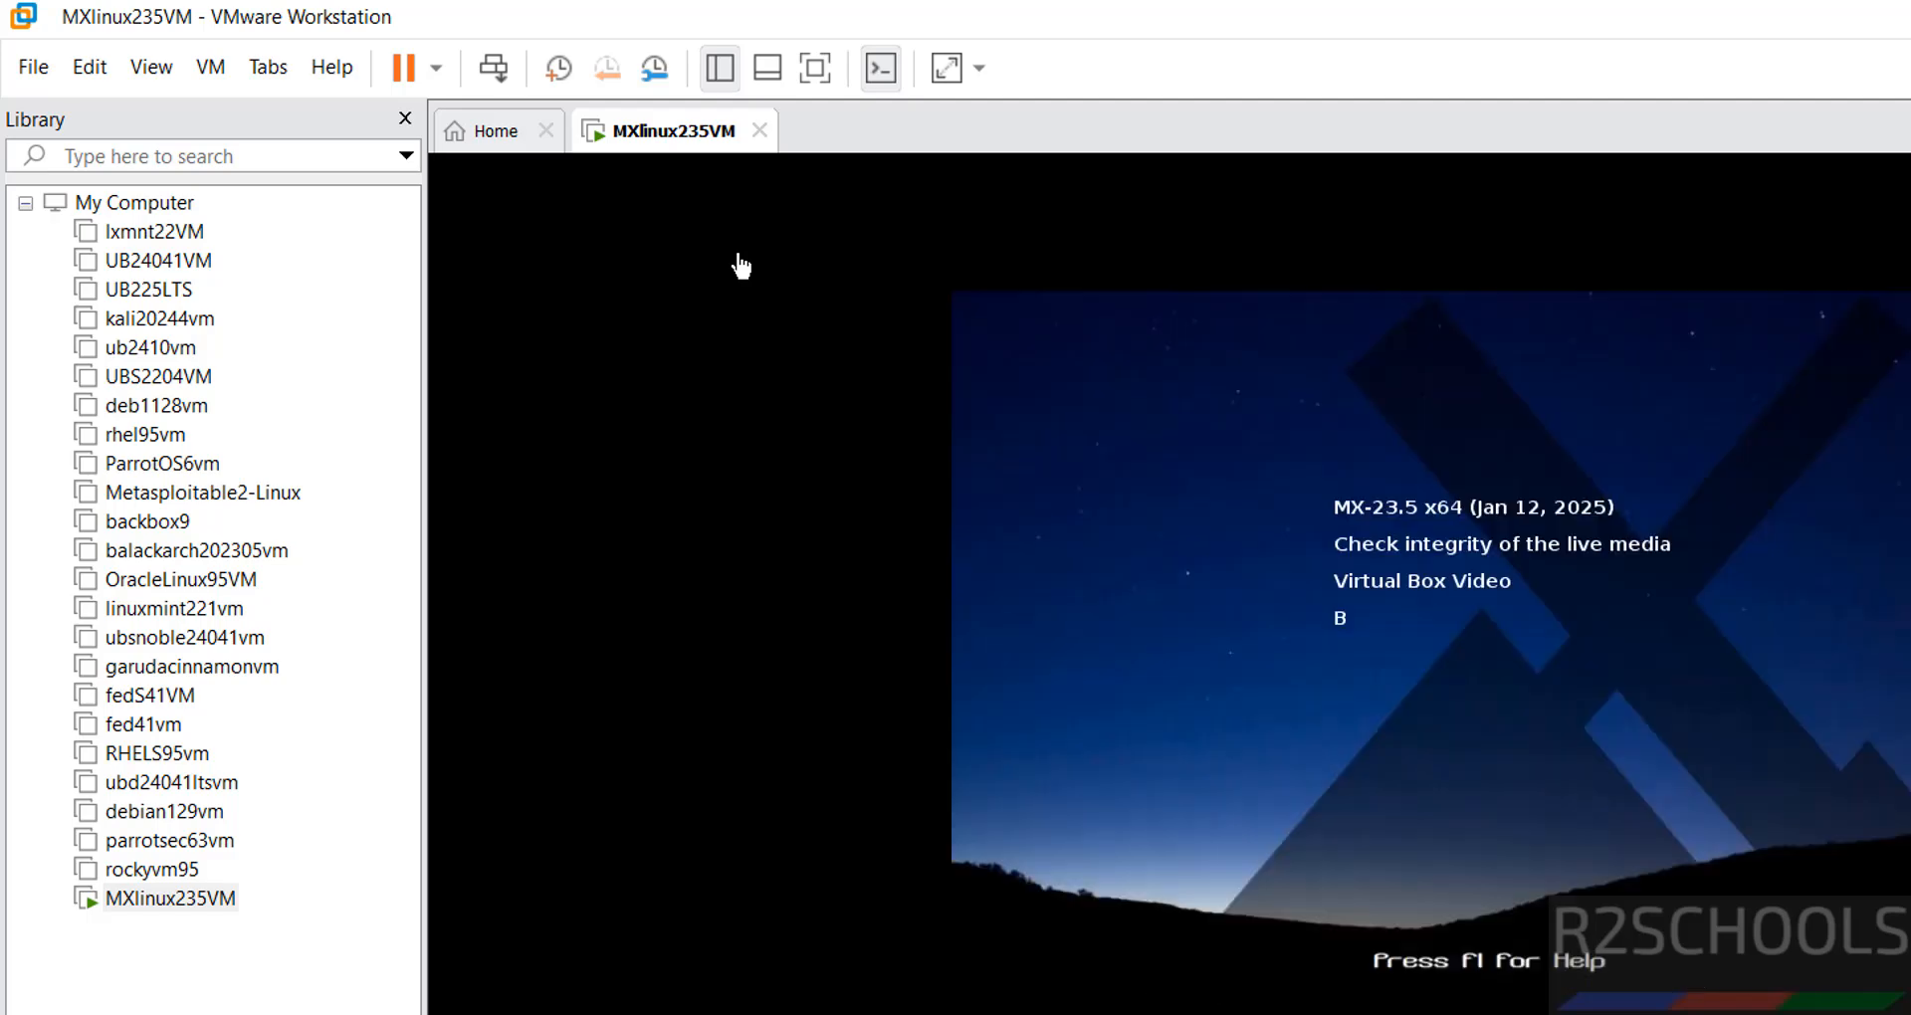
key("Down")
key("Up")
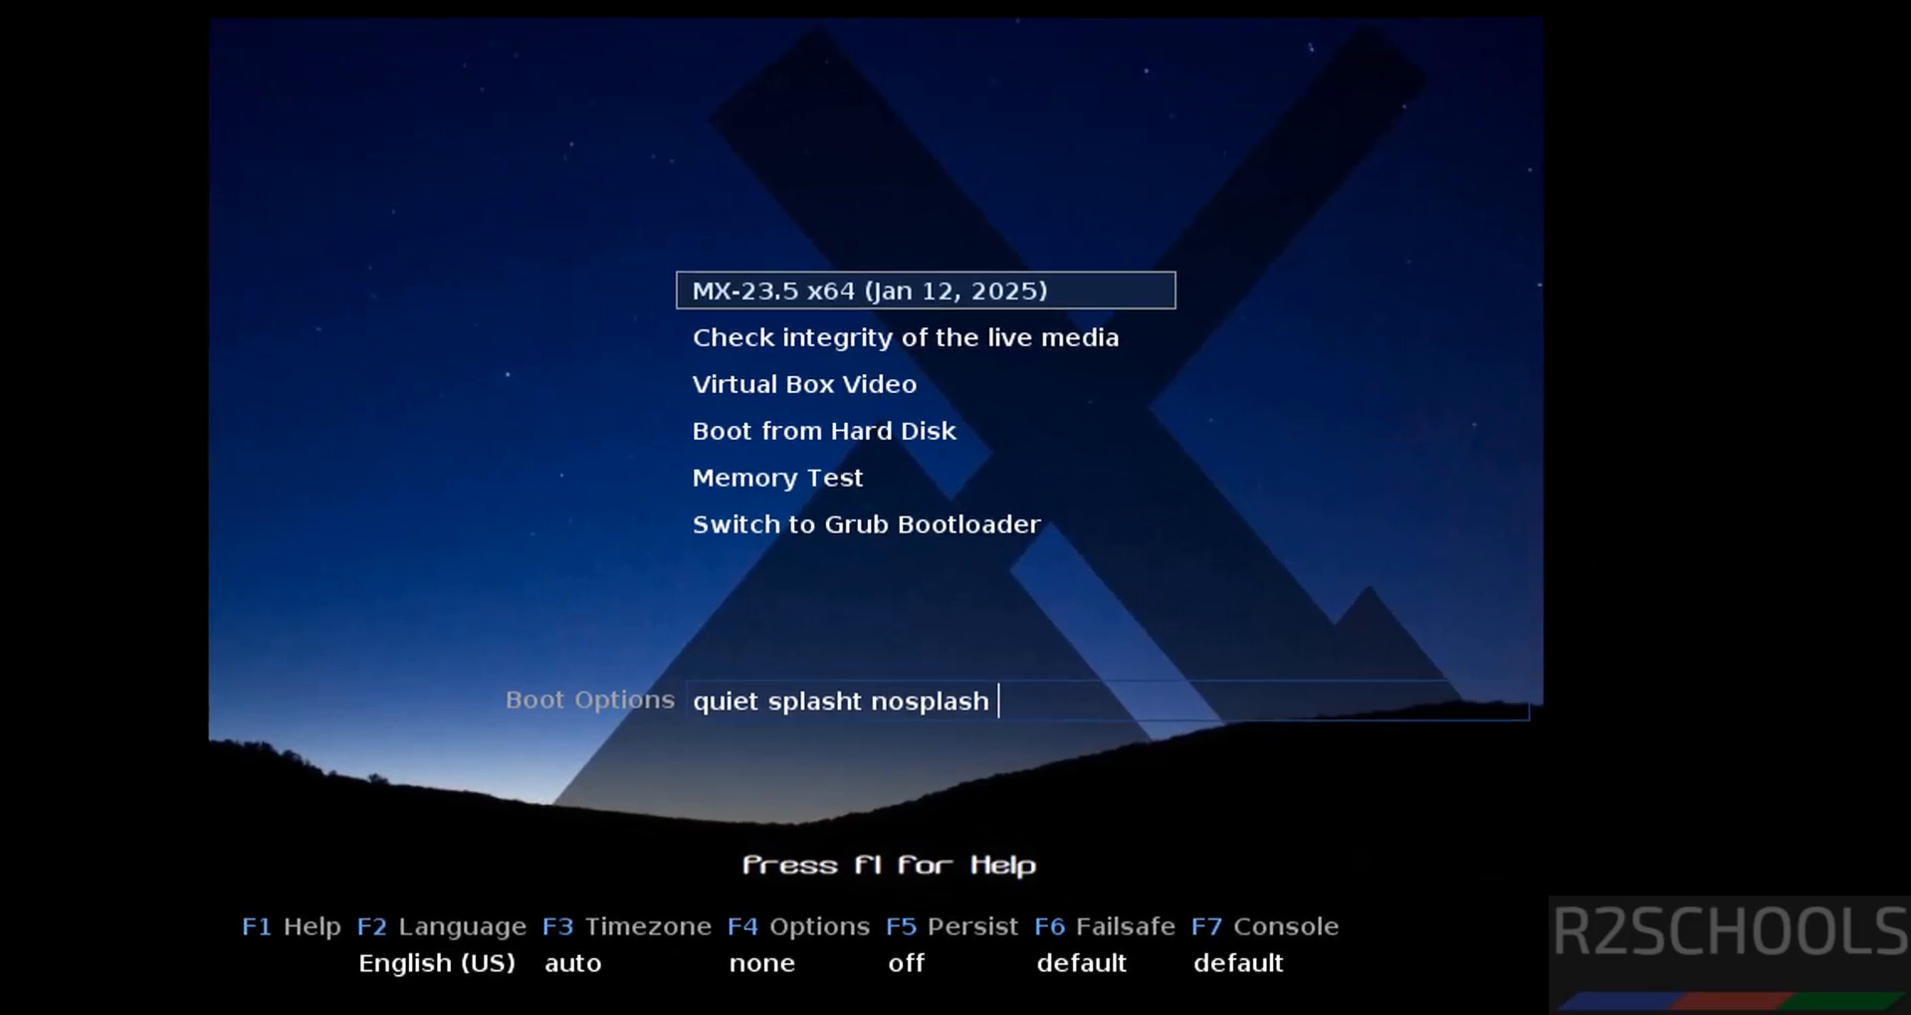
key("Return")
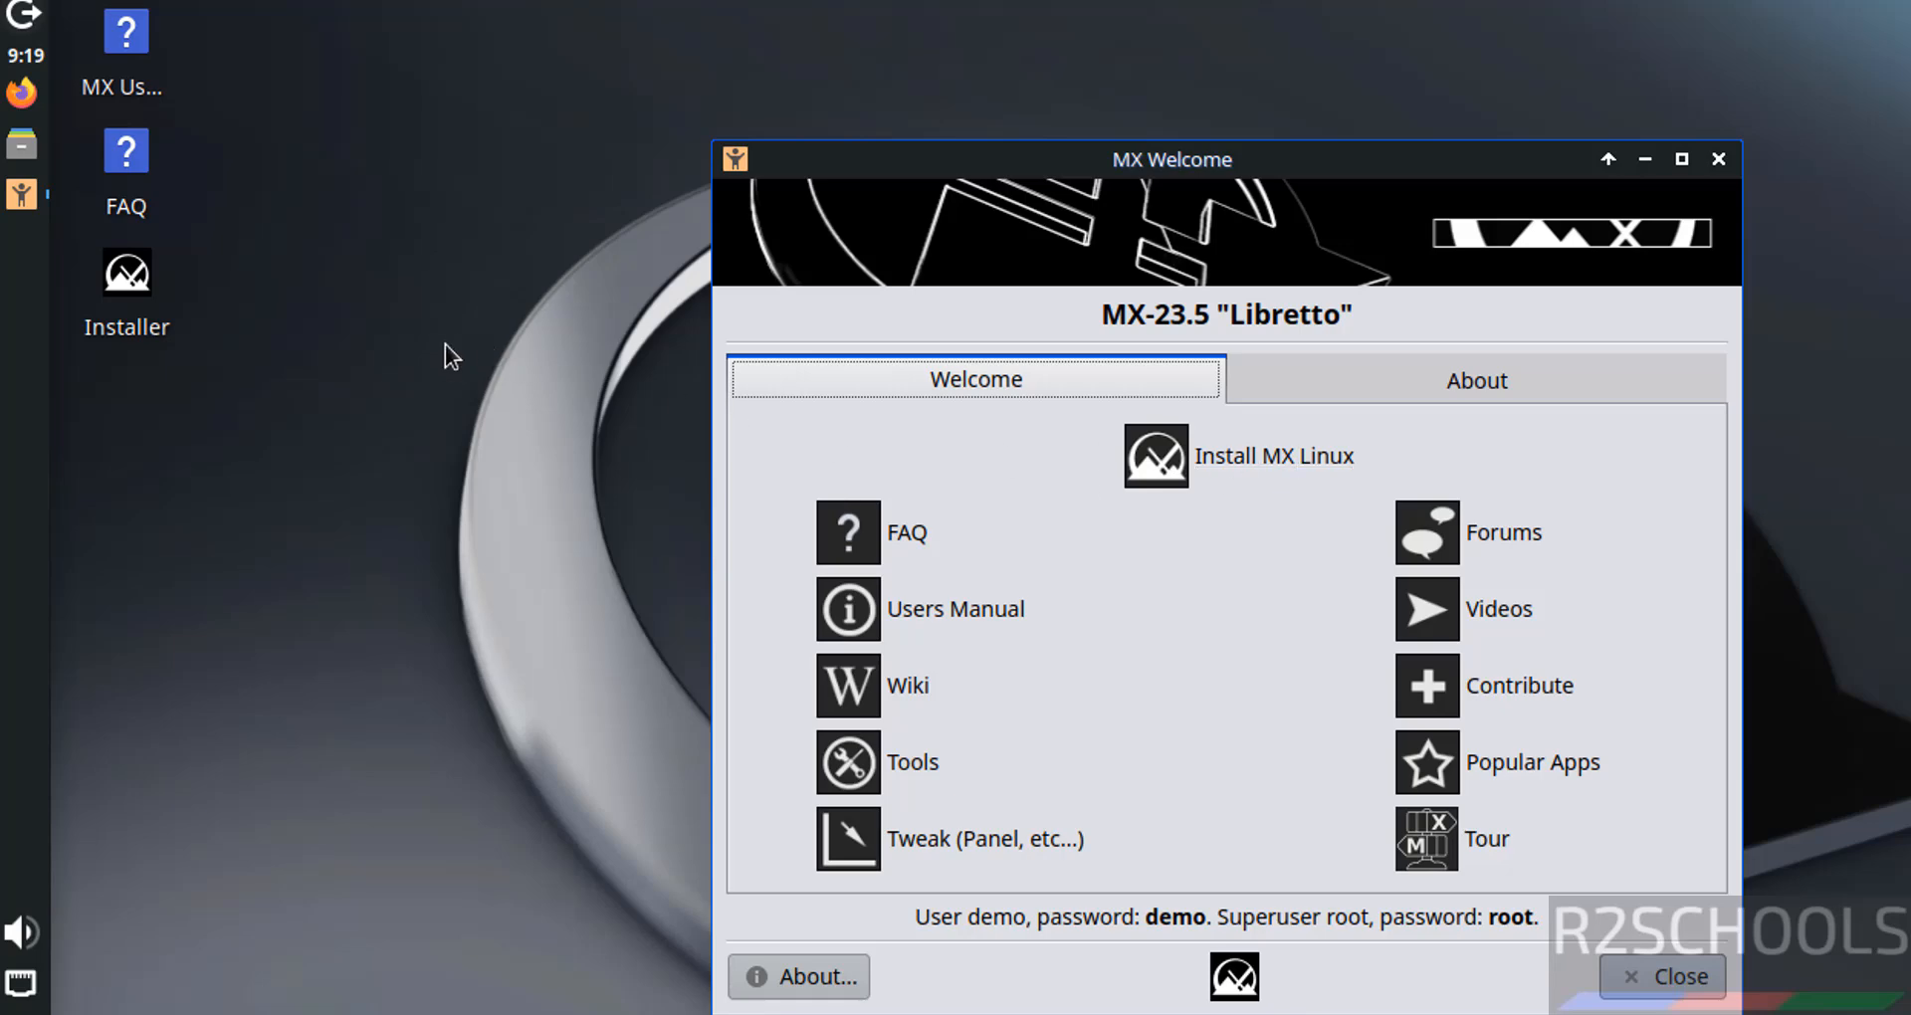
- Choose Install MX Linux from the MX Welcome window on the live desktop
right_click(132, 282)
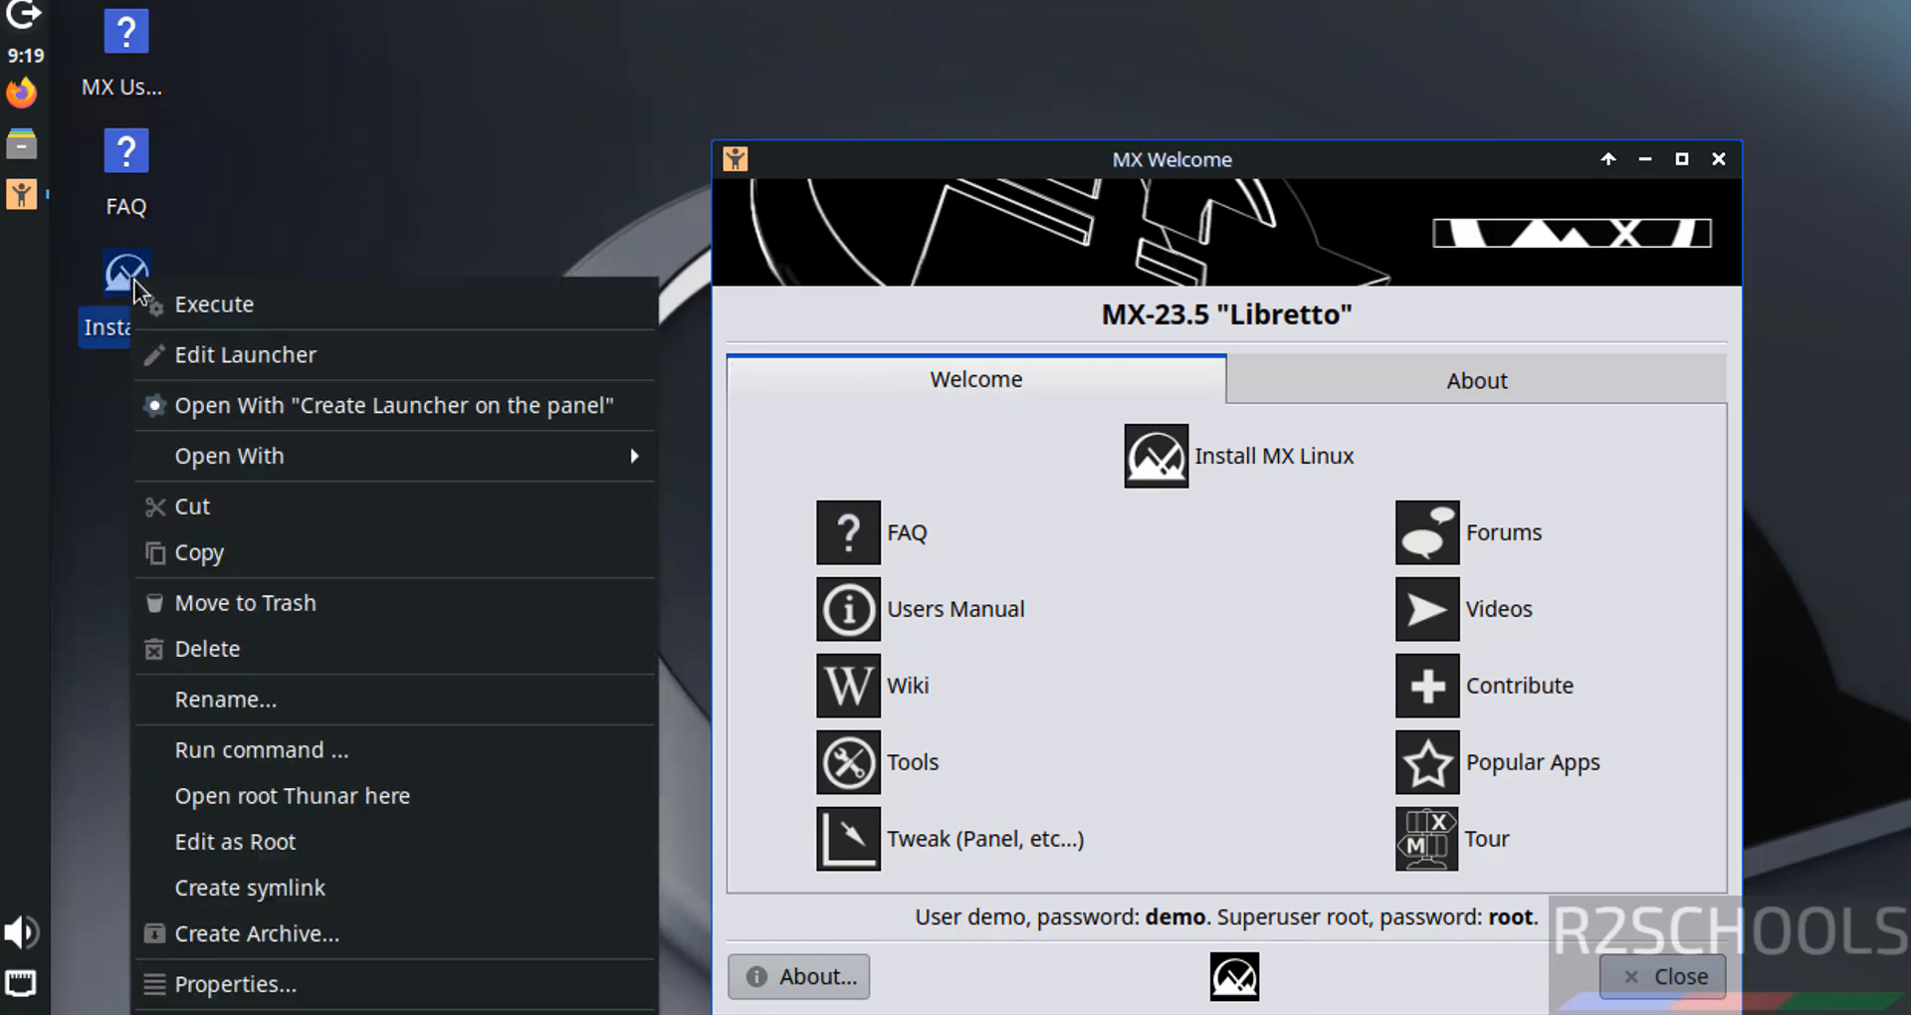
left_click(1189, 354)
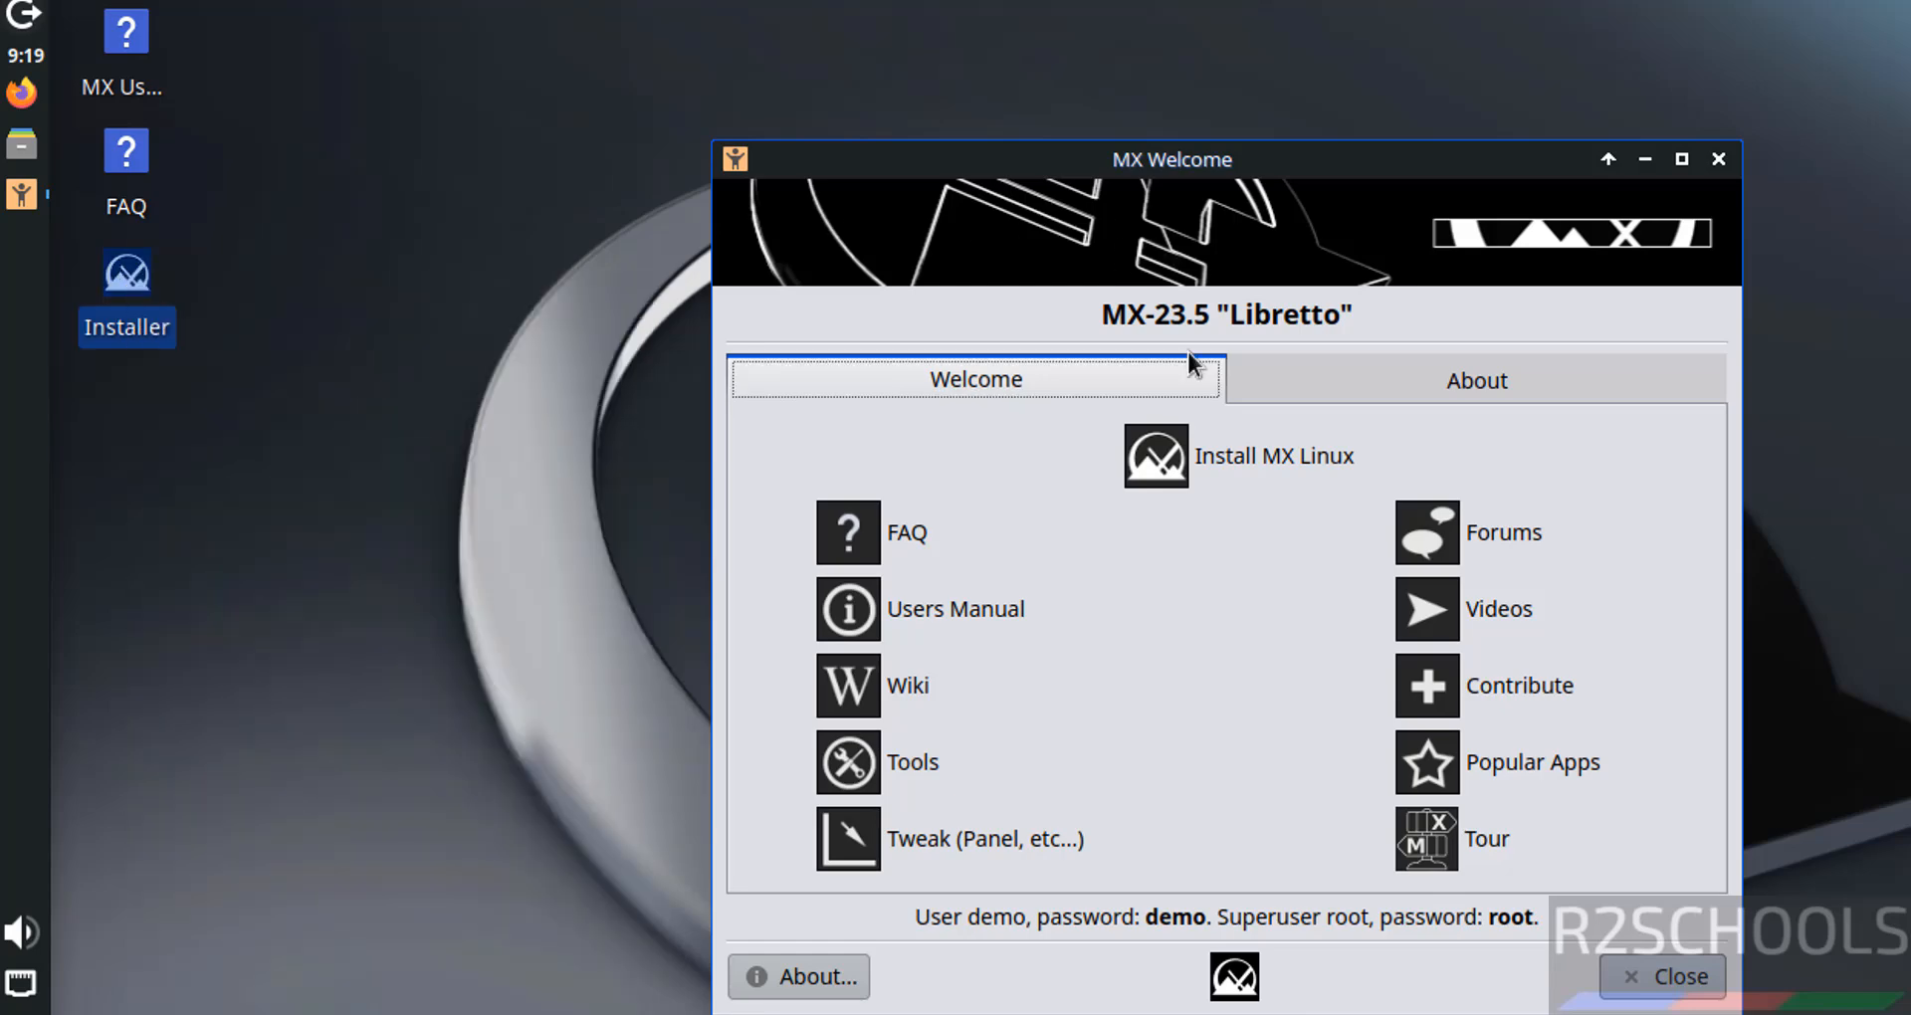
left_click(1232, 456)
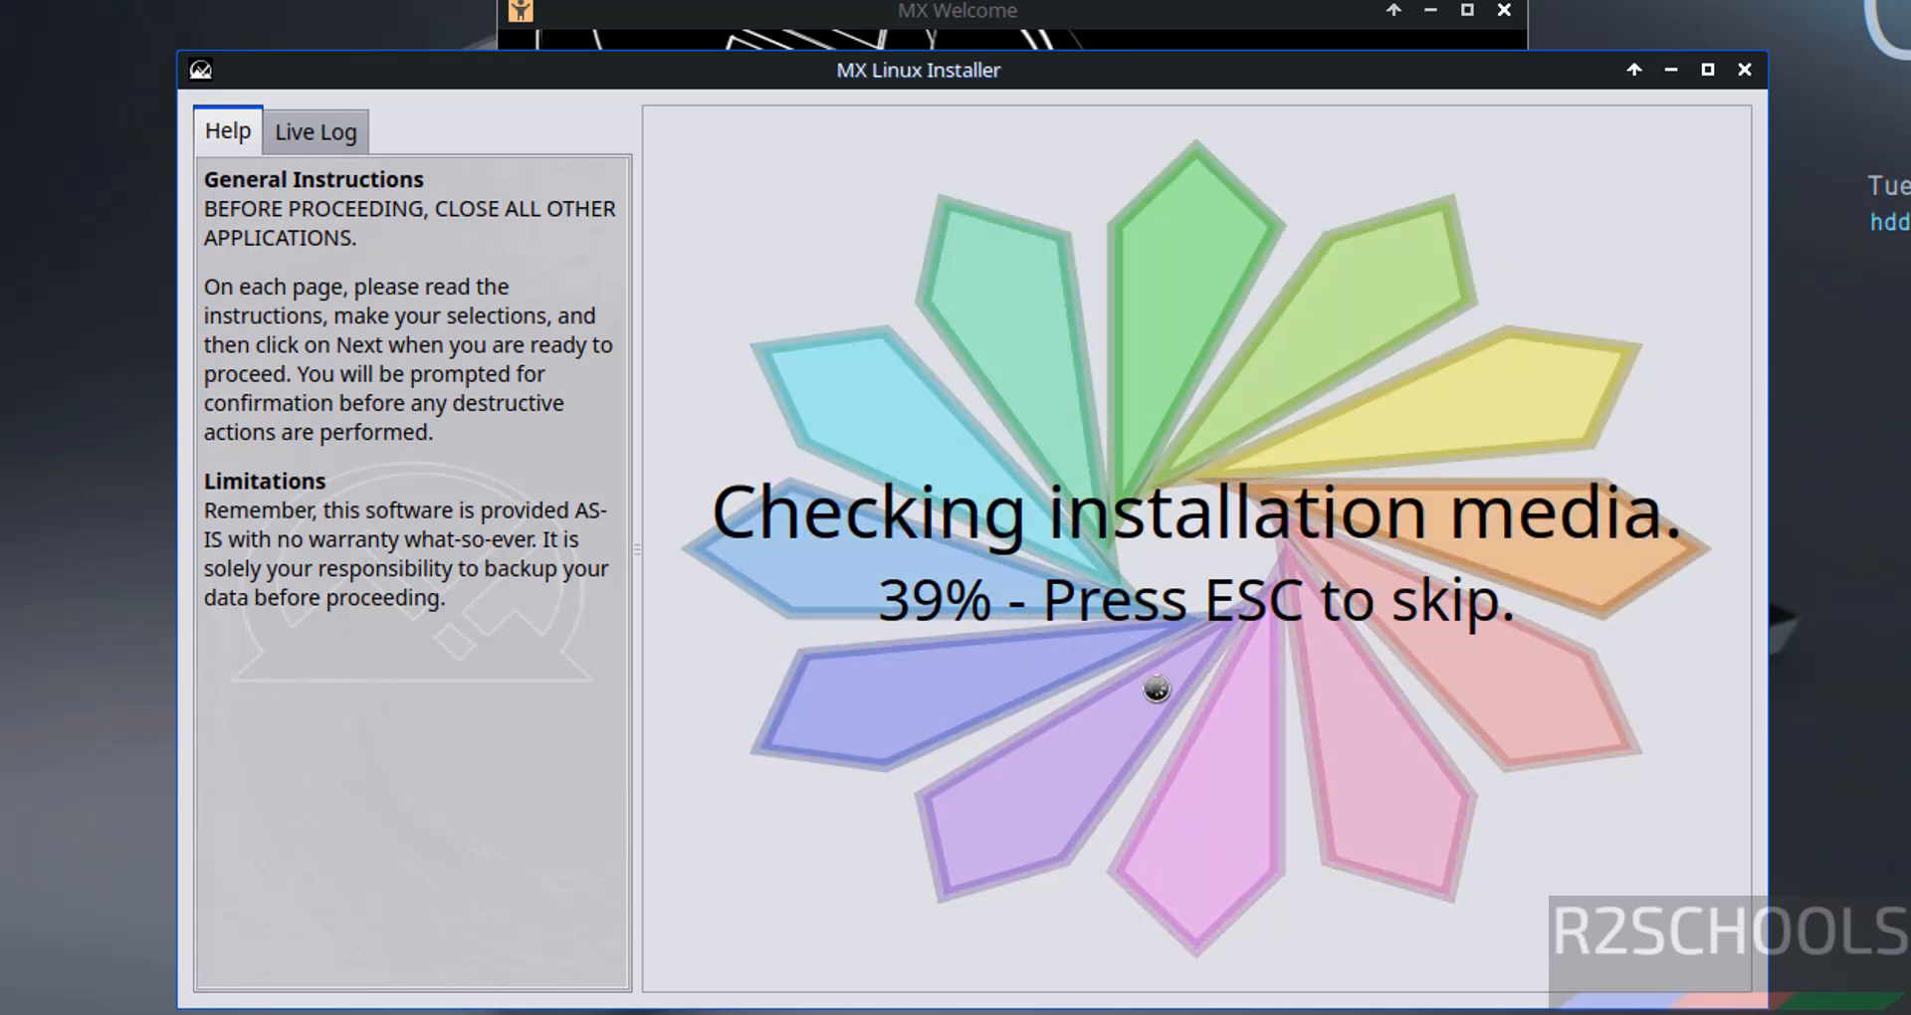
- Skip the media check and keep the Generic 105-key PC keyboard model
key("Escape")
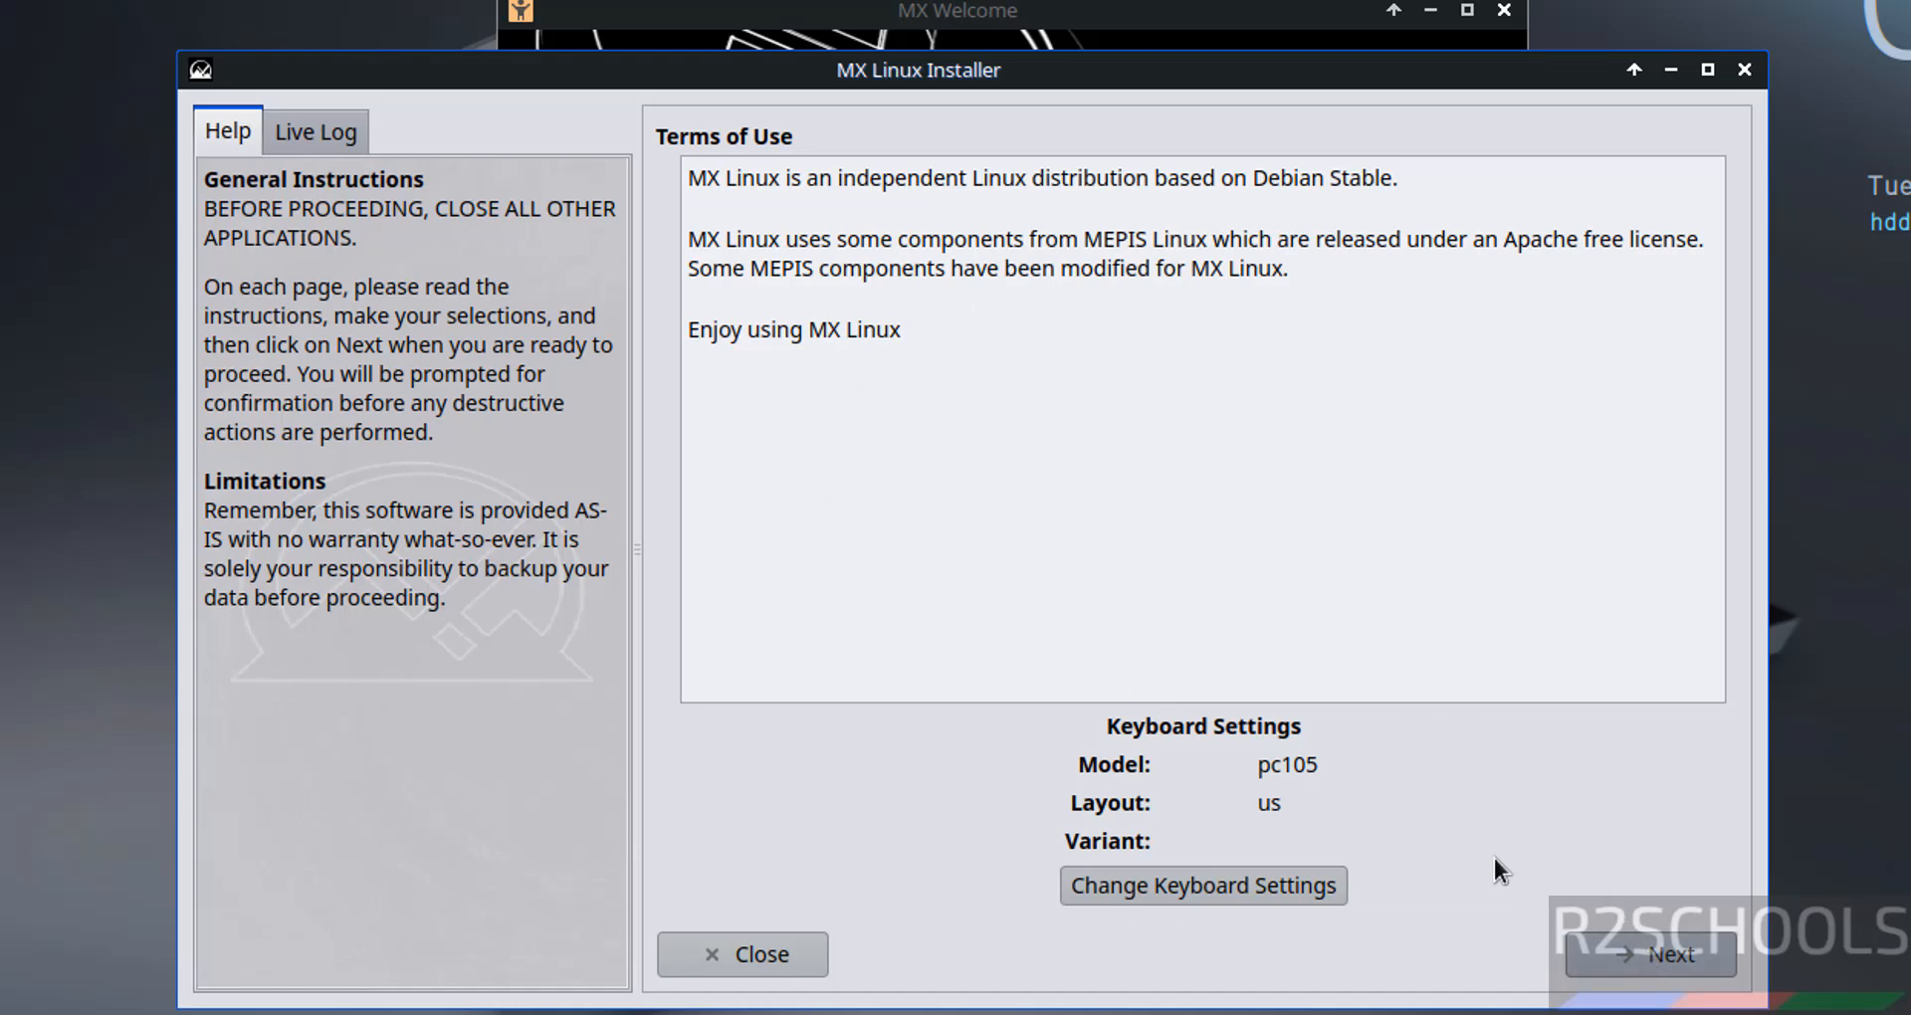
left_click(1217, 890)
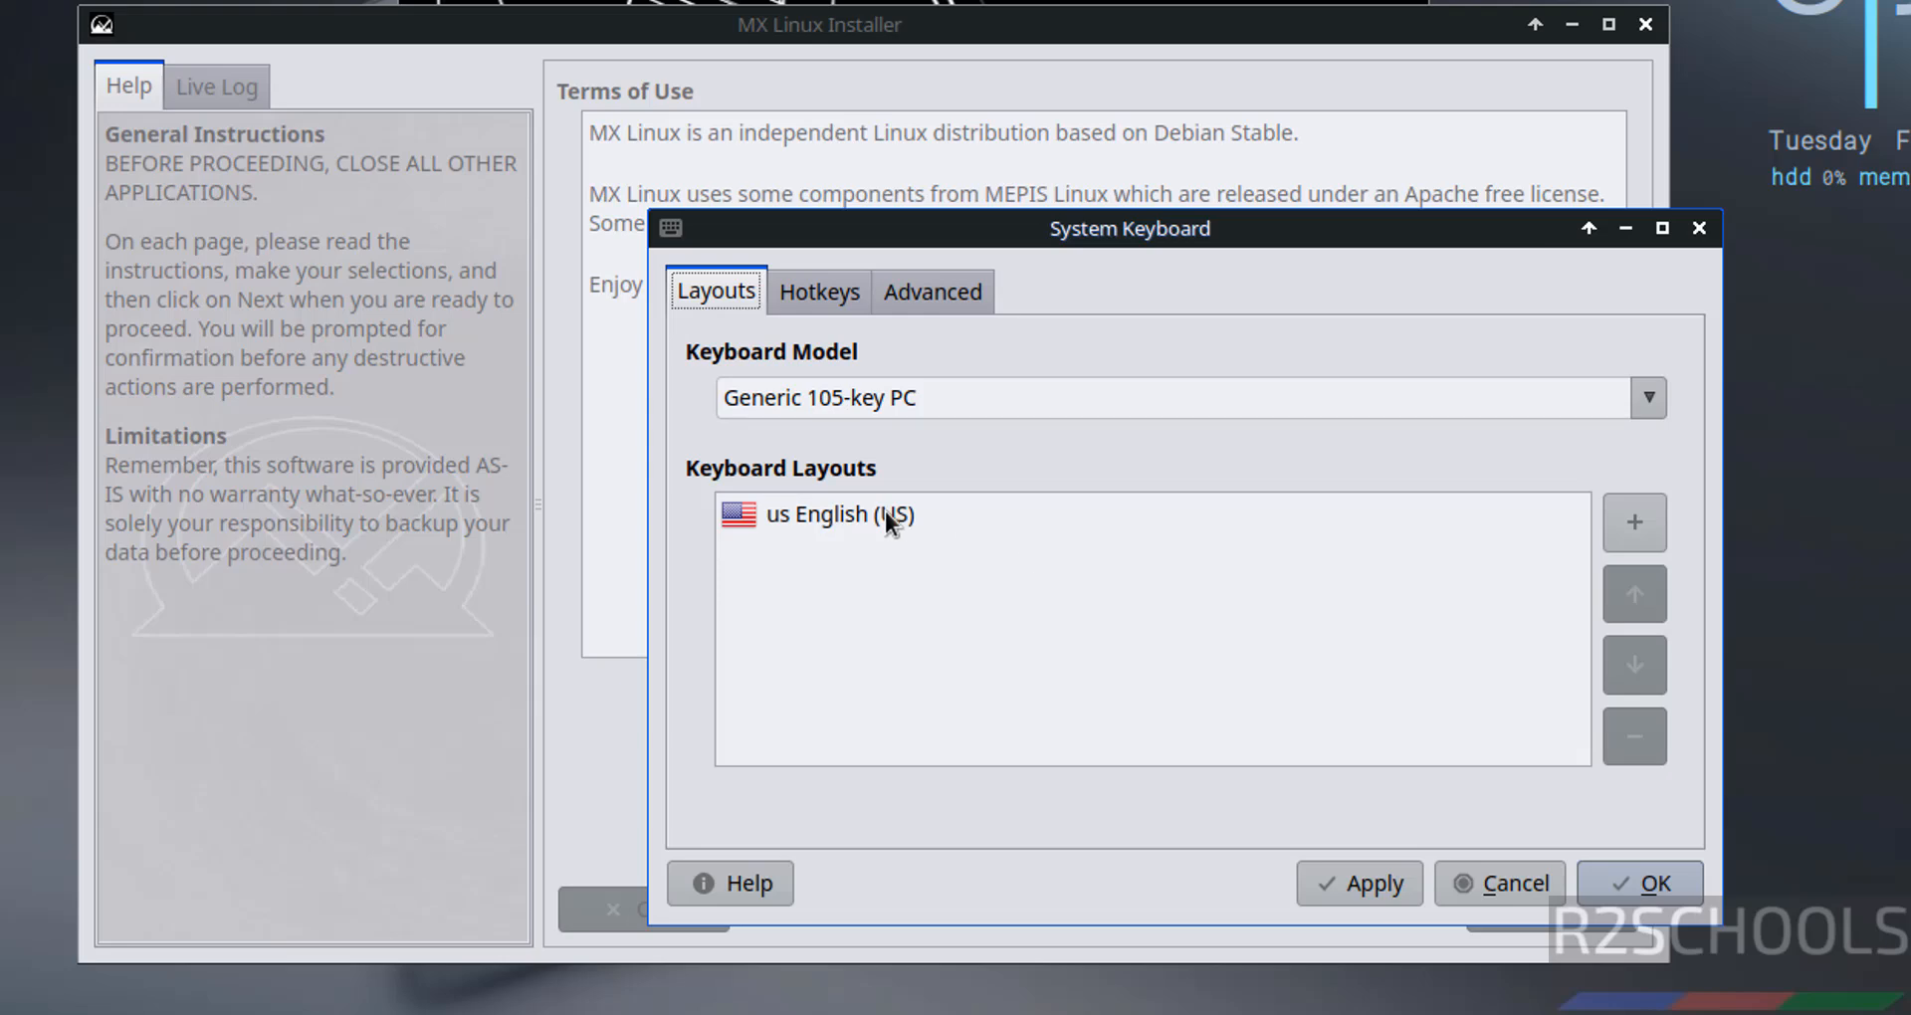
left_click(1175, 410)
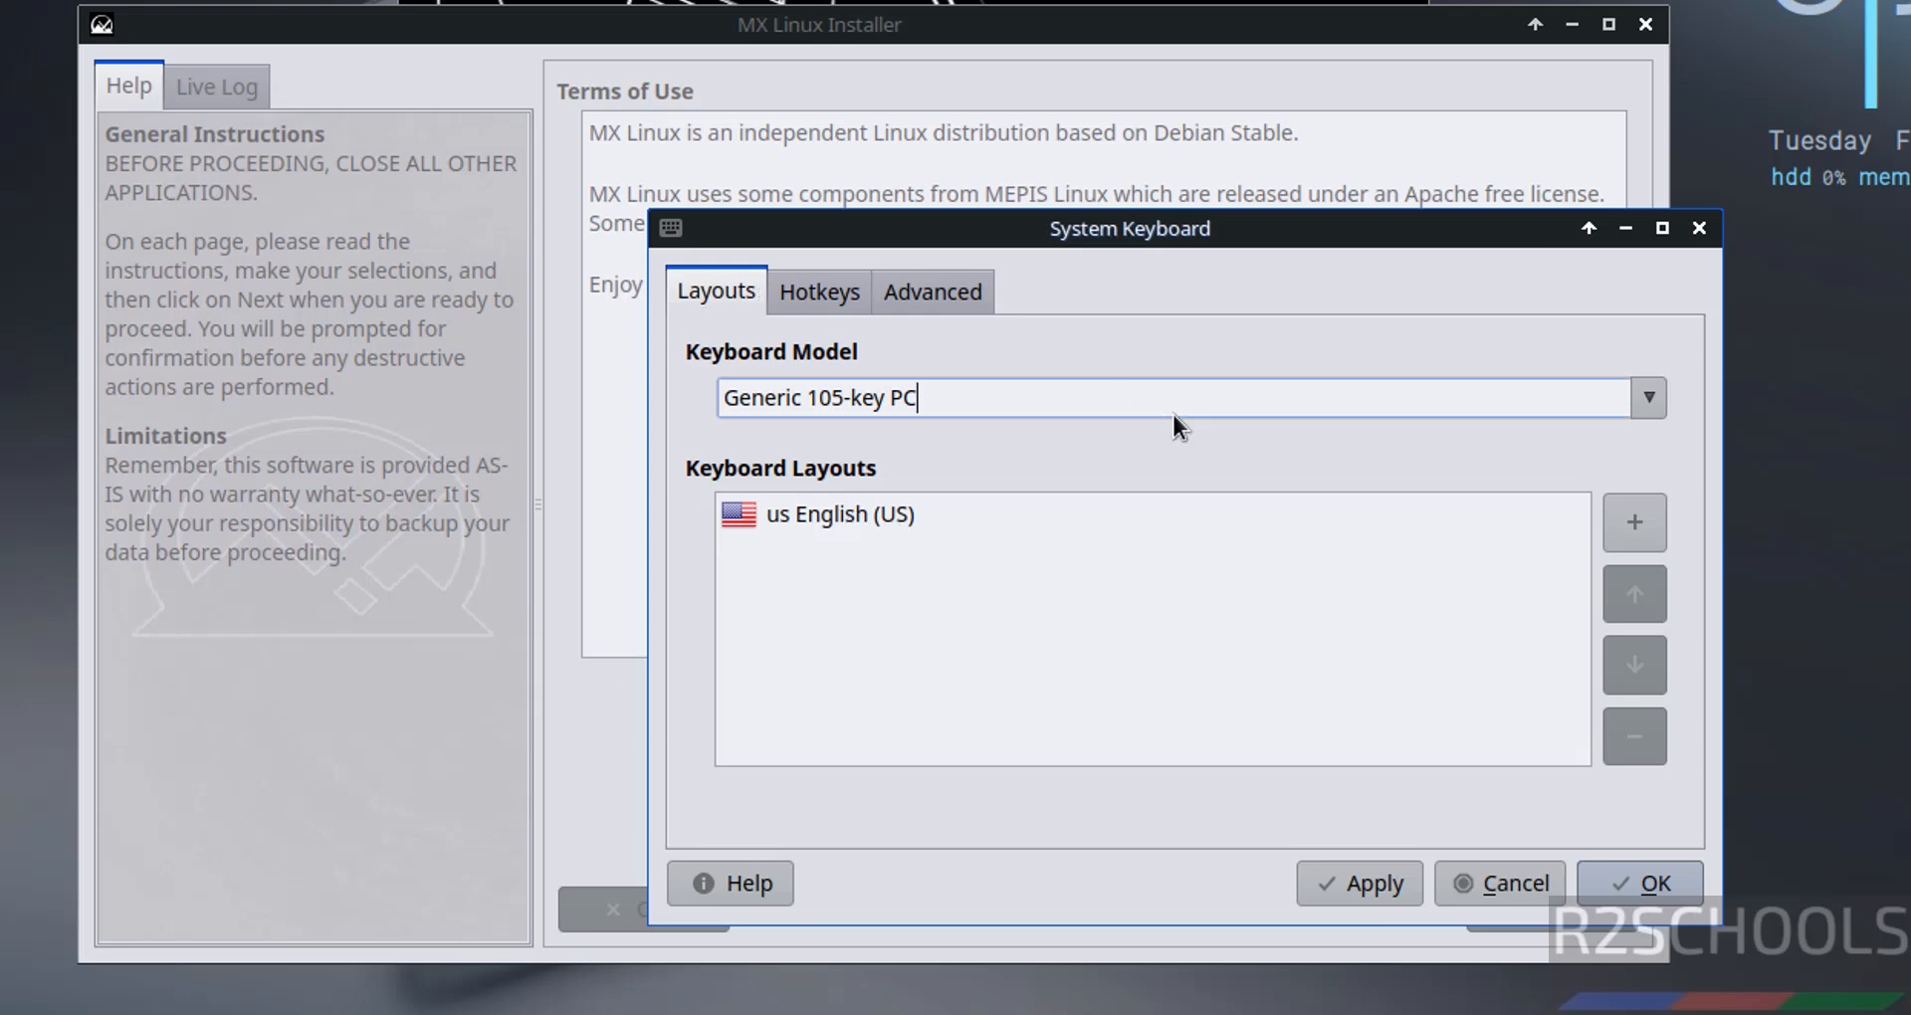
left_click(1633, 409)
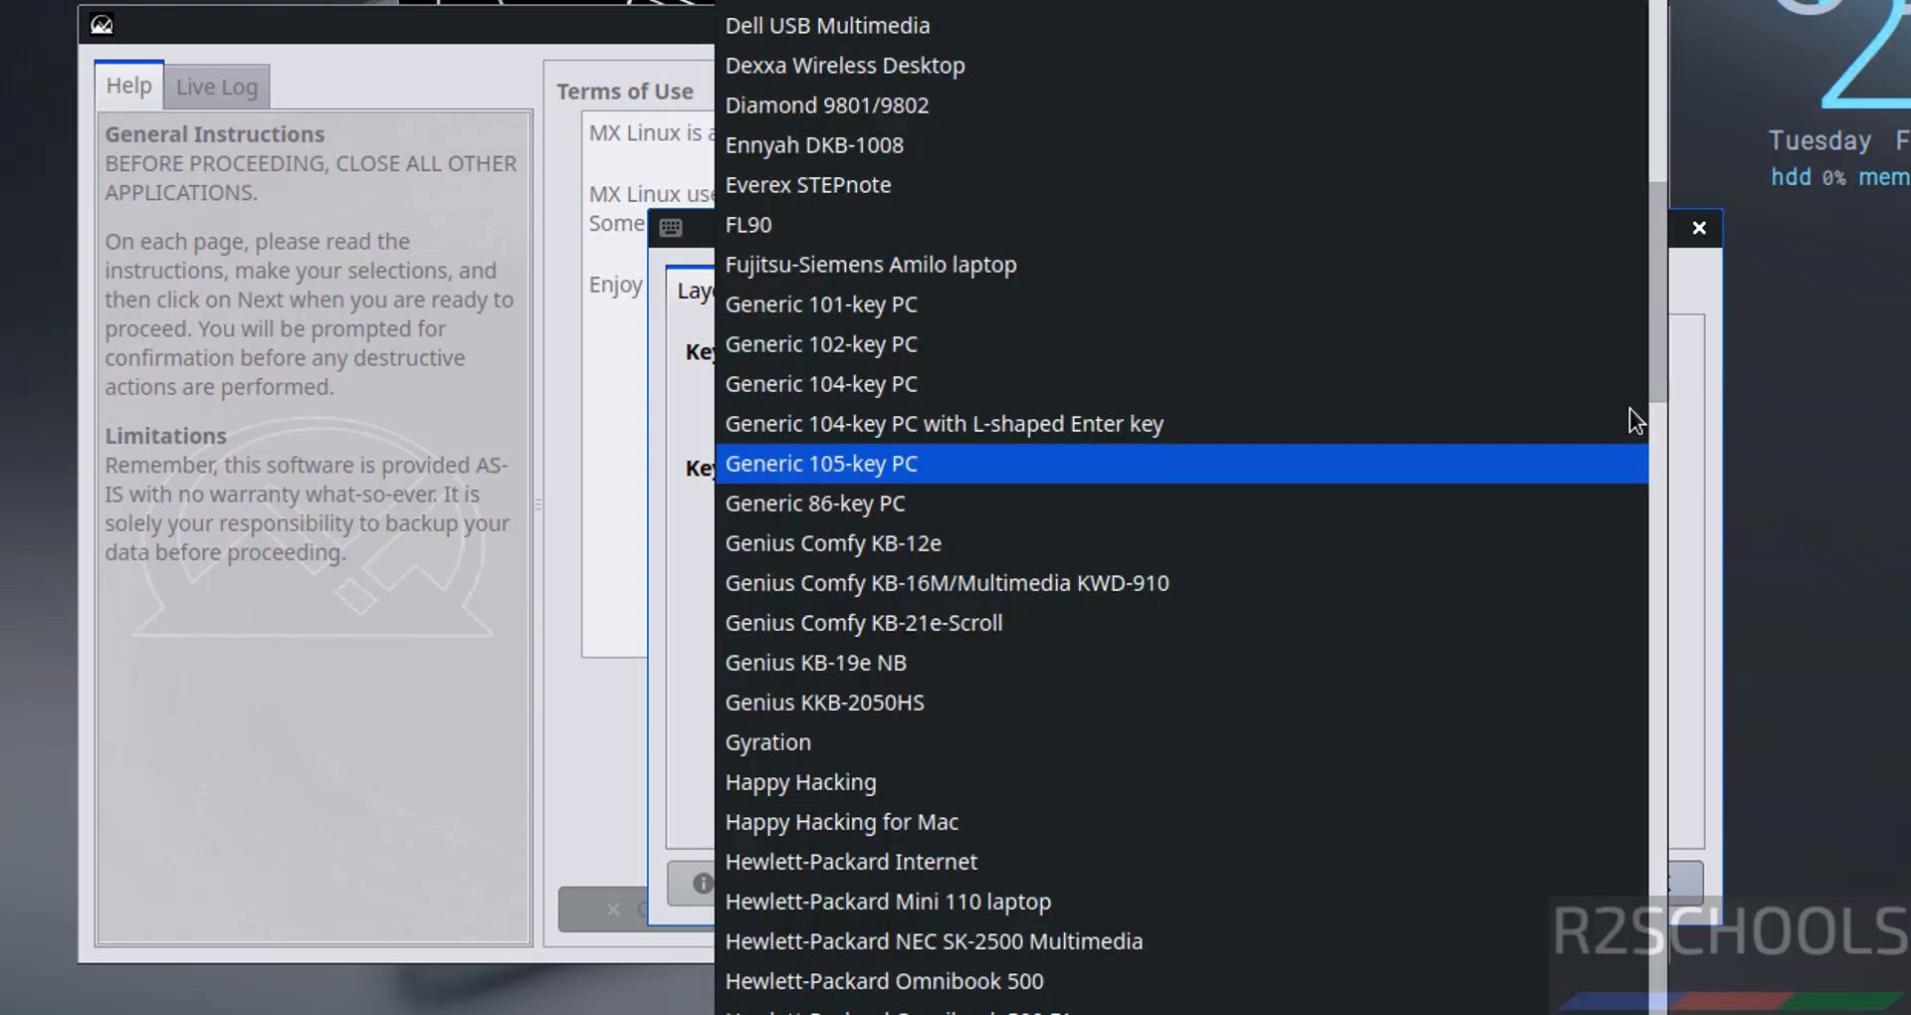
left_click(621, 458)
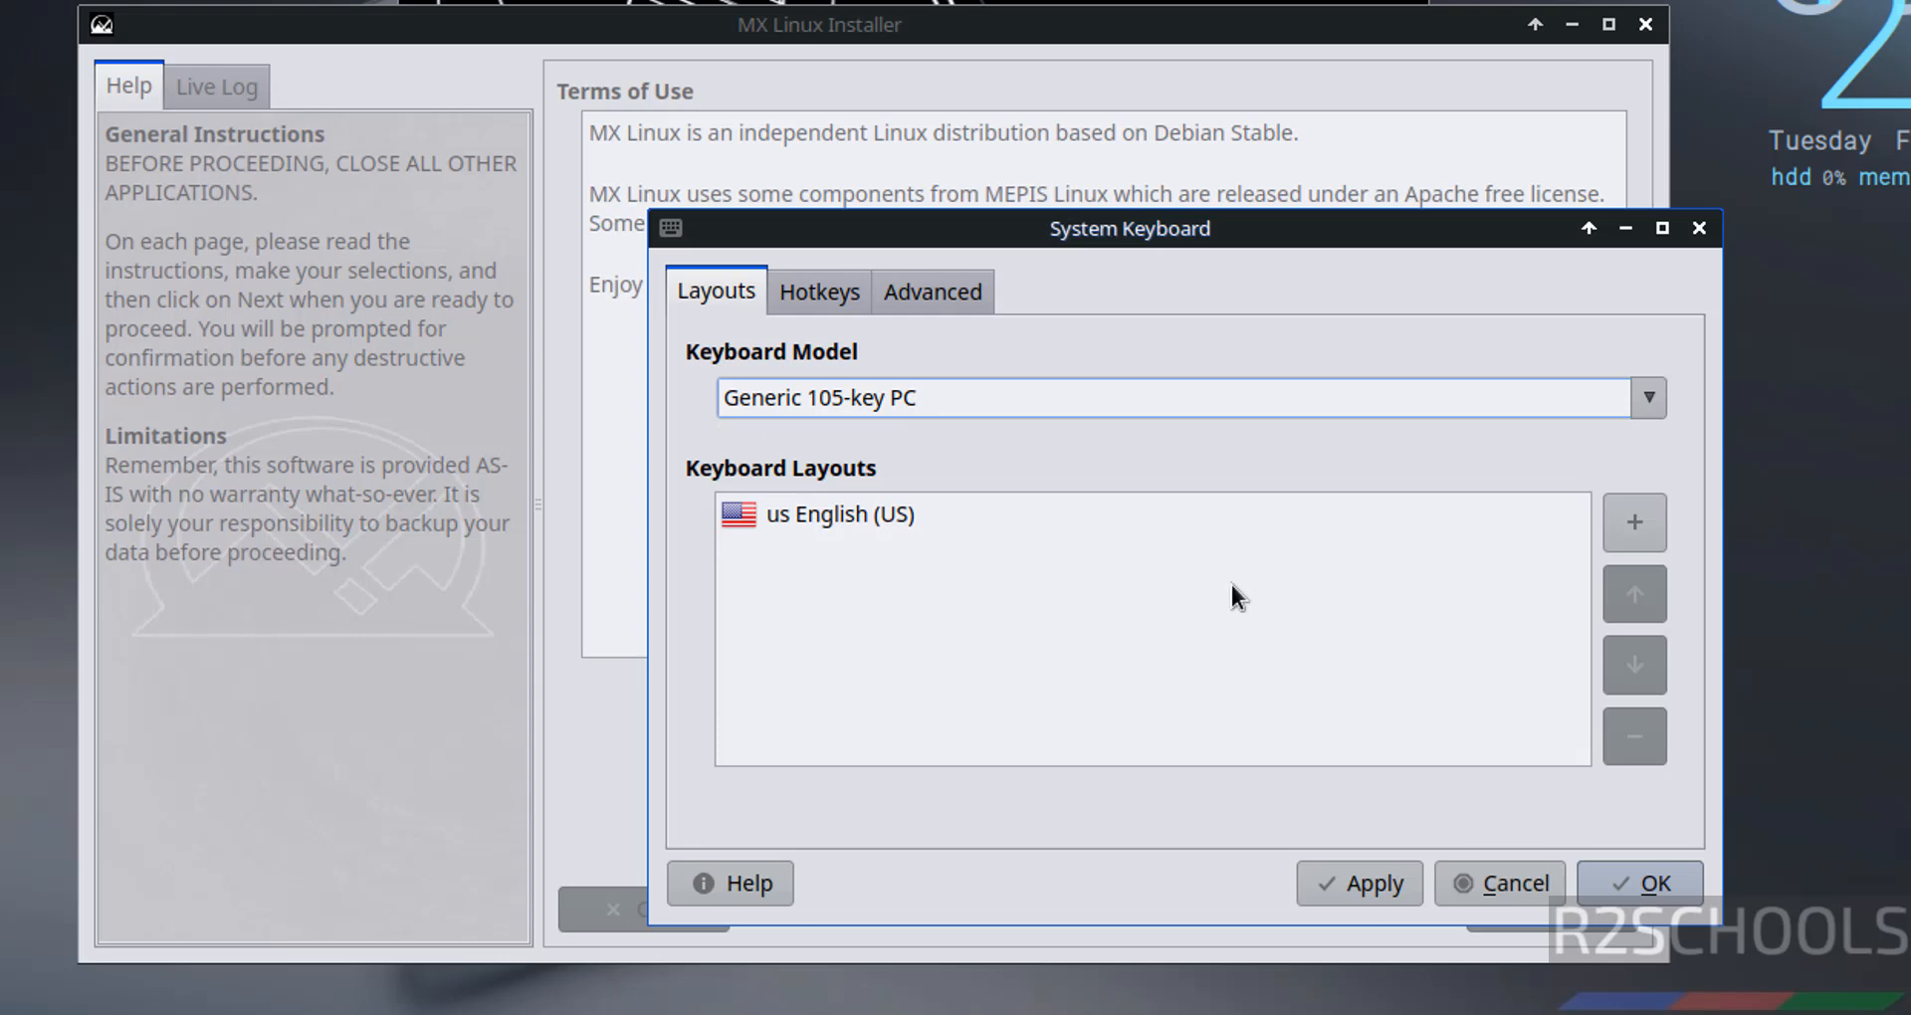
left_click(1529, 878)
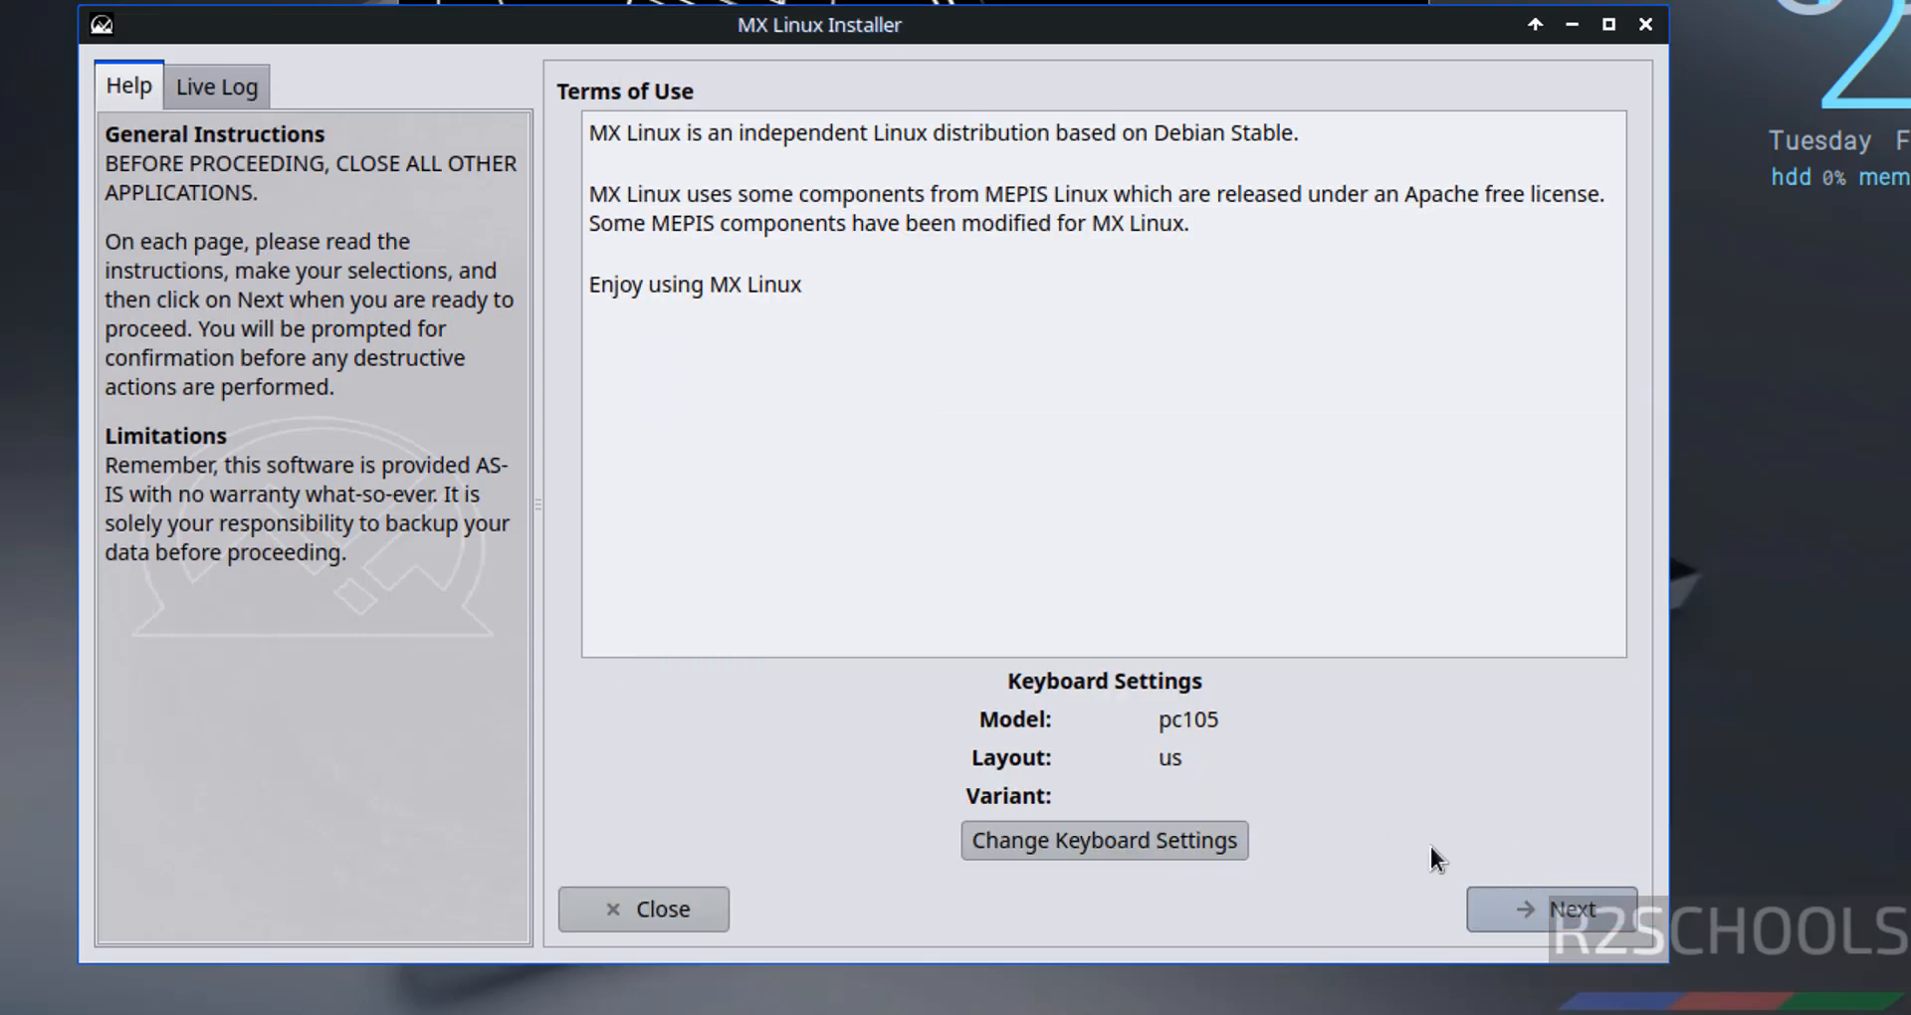
- Choose a regular install on the entire disk and confirm to start installing
left_click(1544, 908)
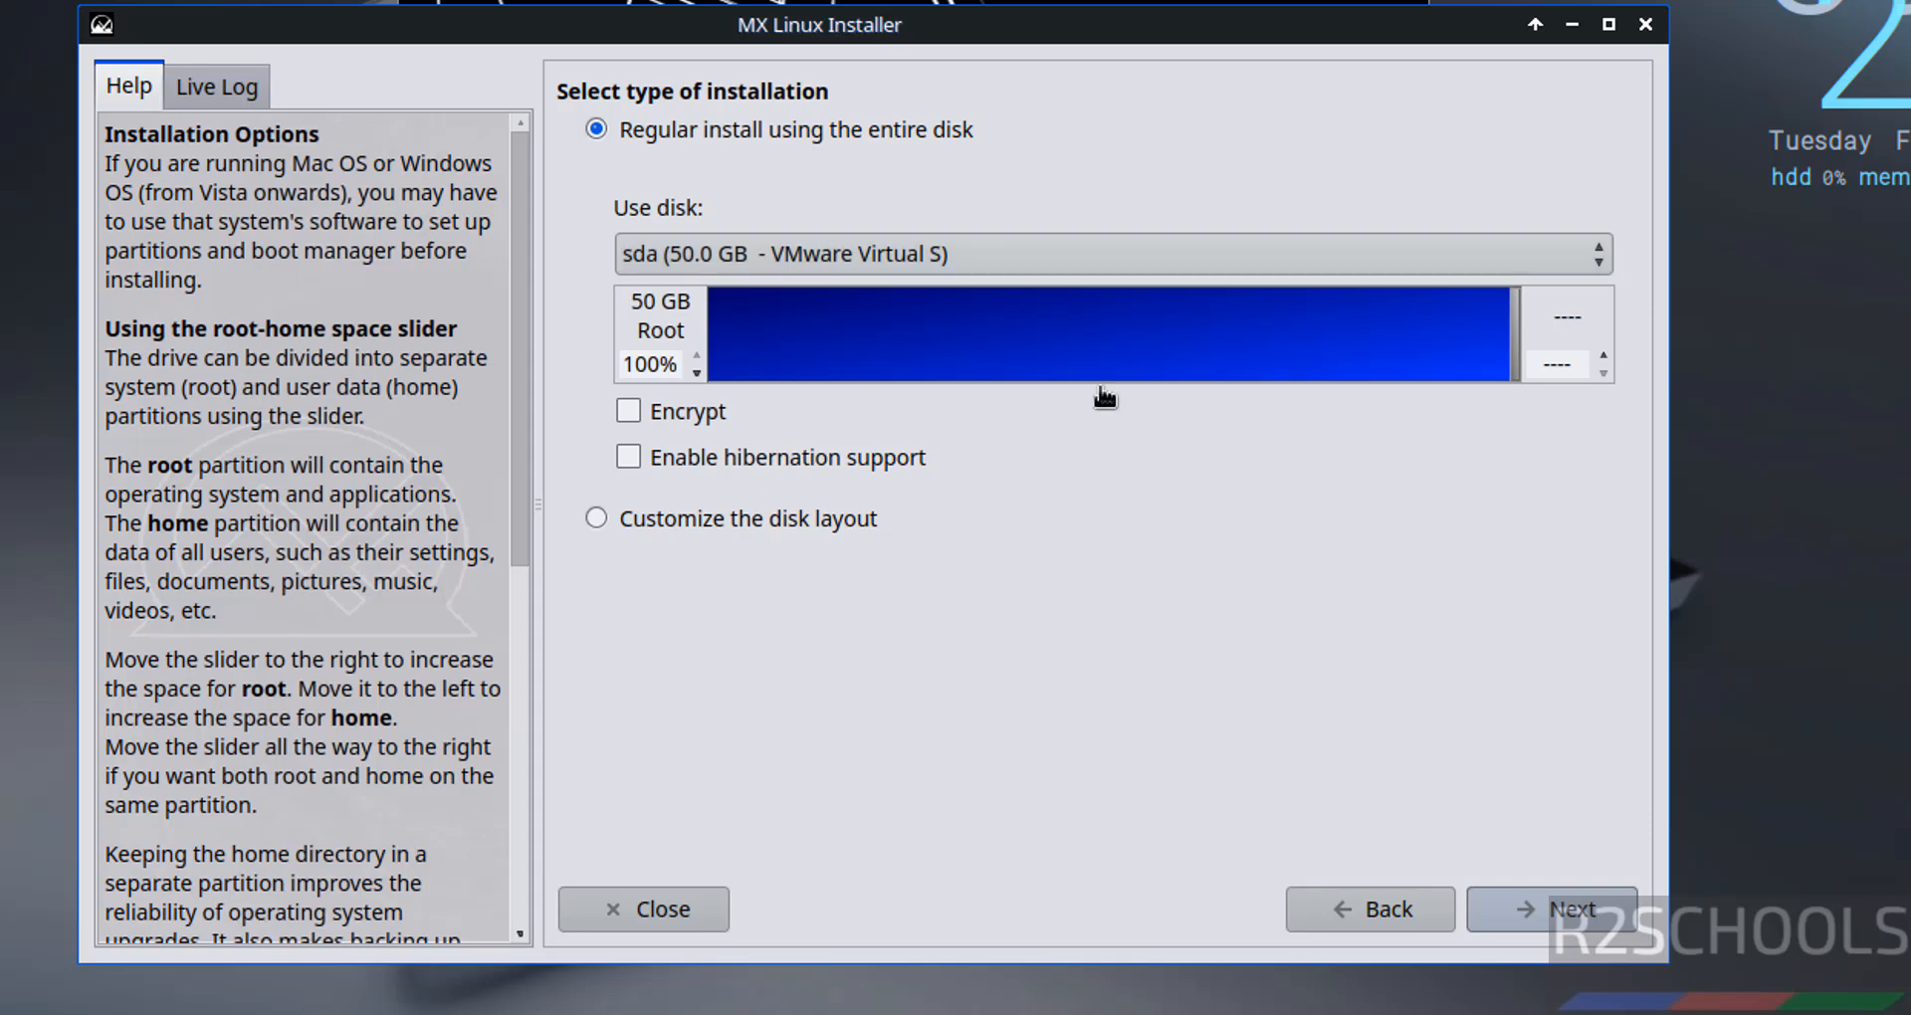
left_click(1543, 905)
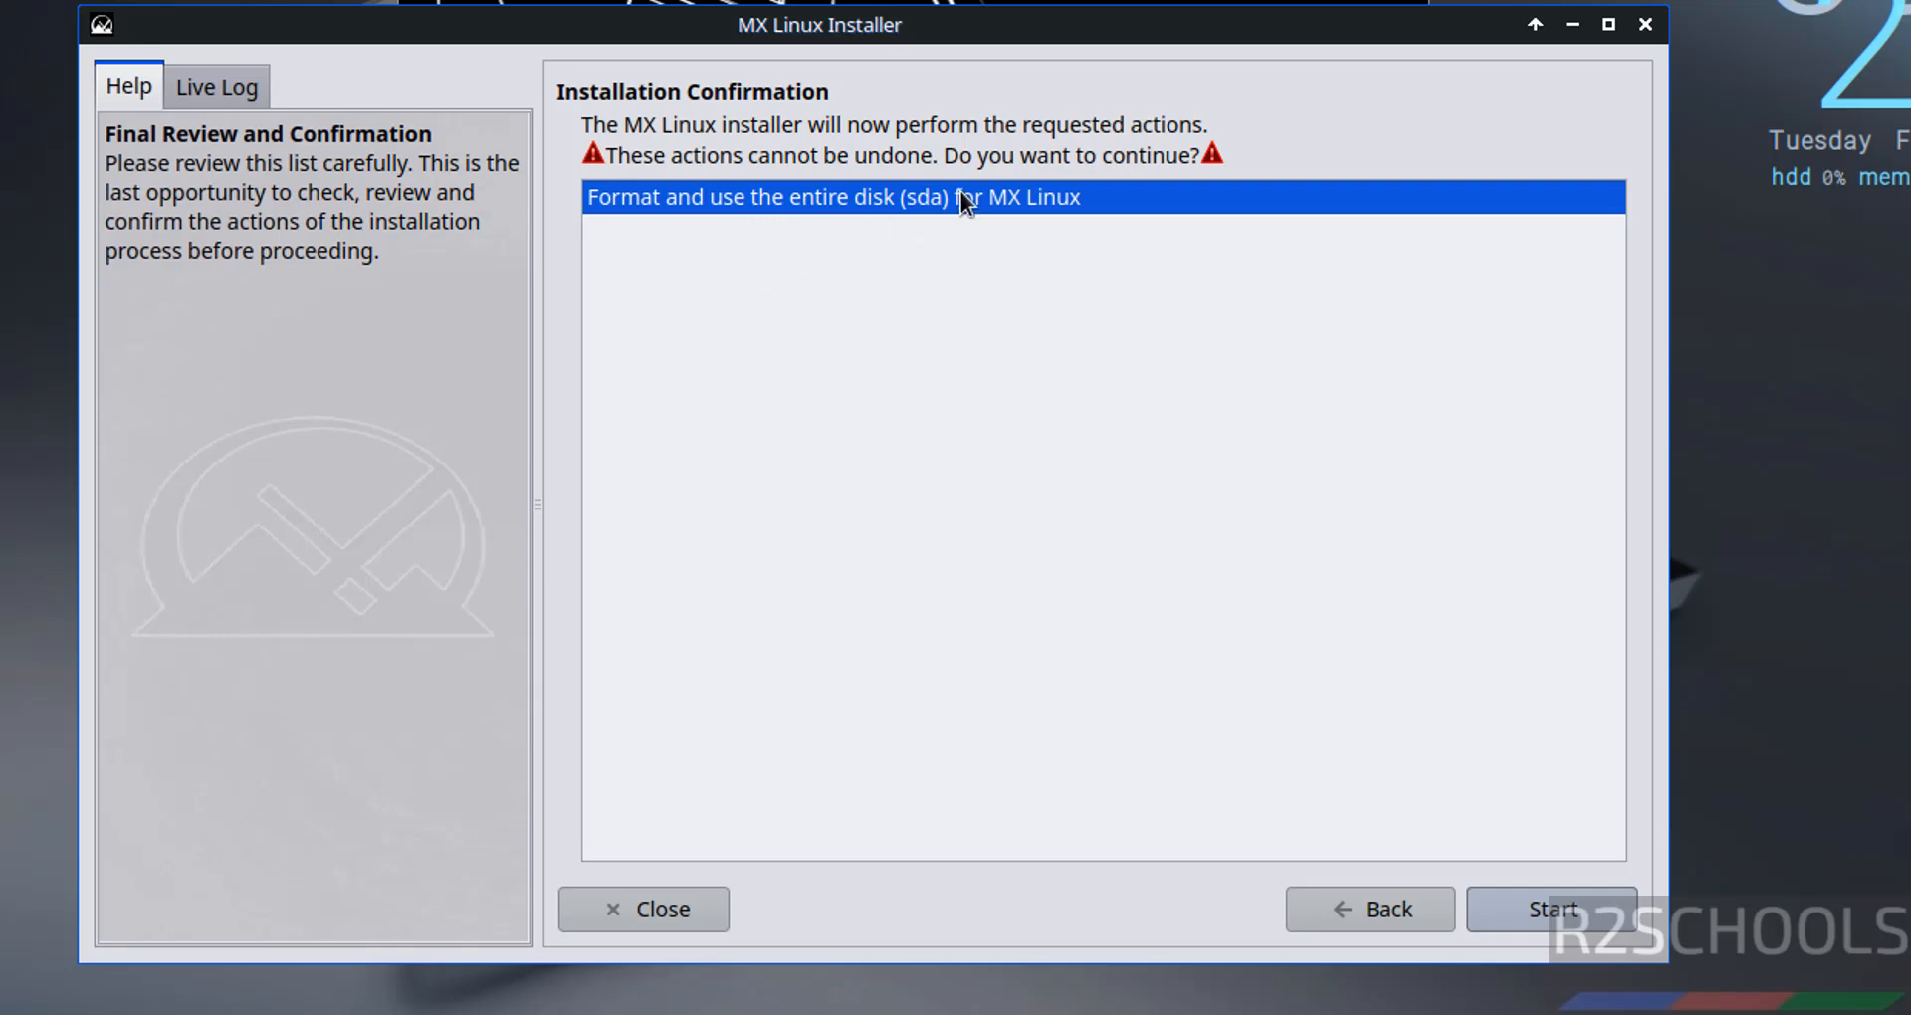
left_click(1579, 896)
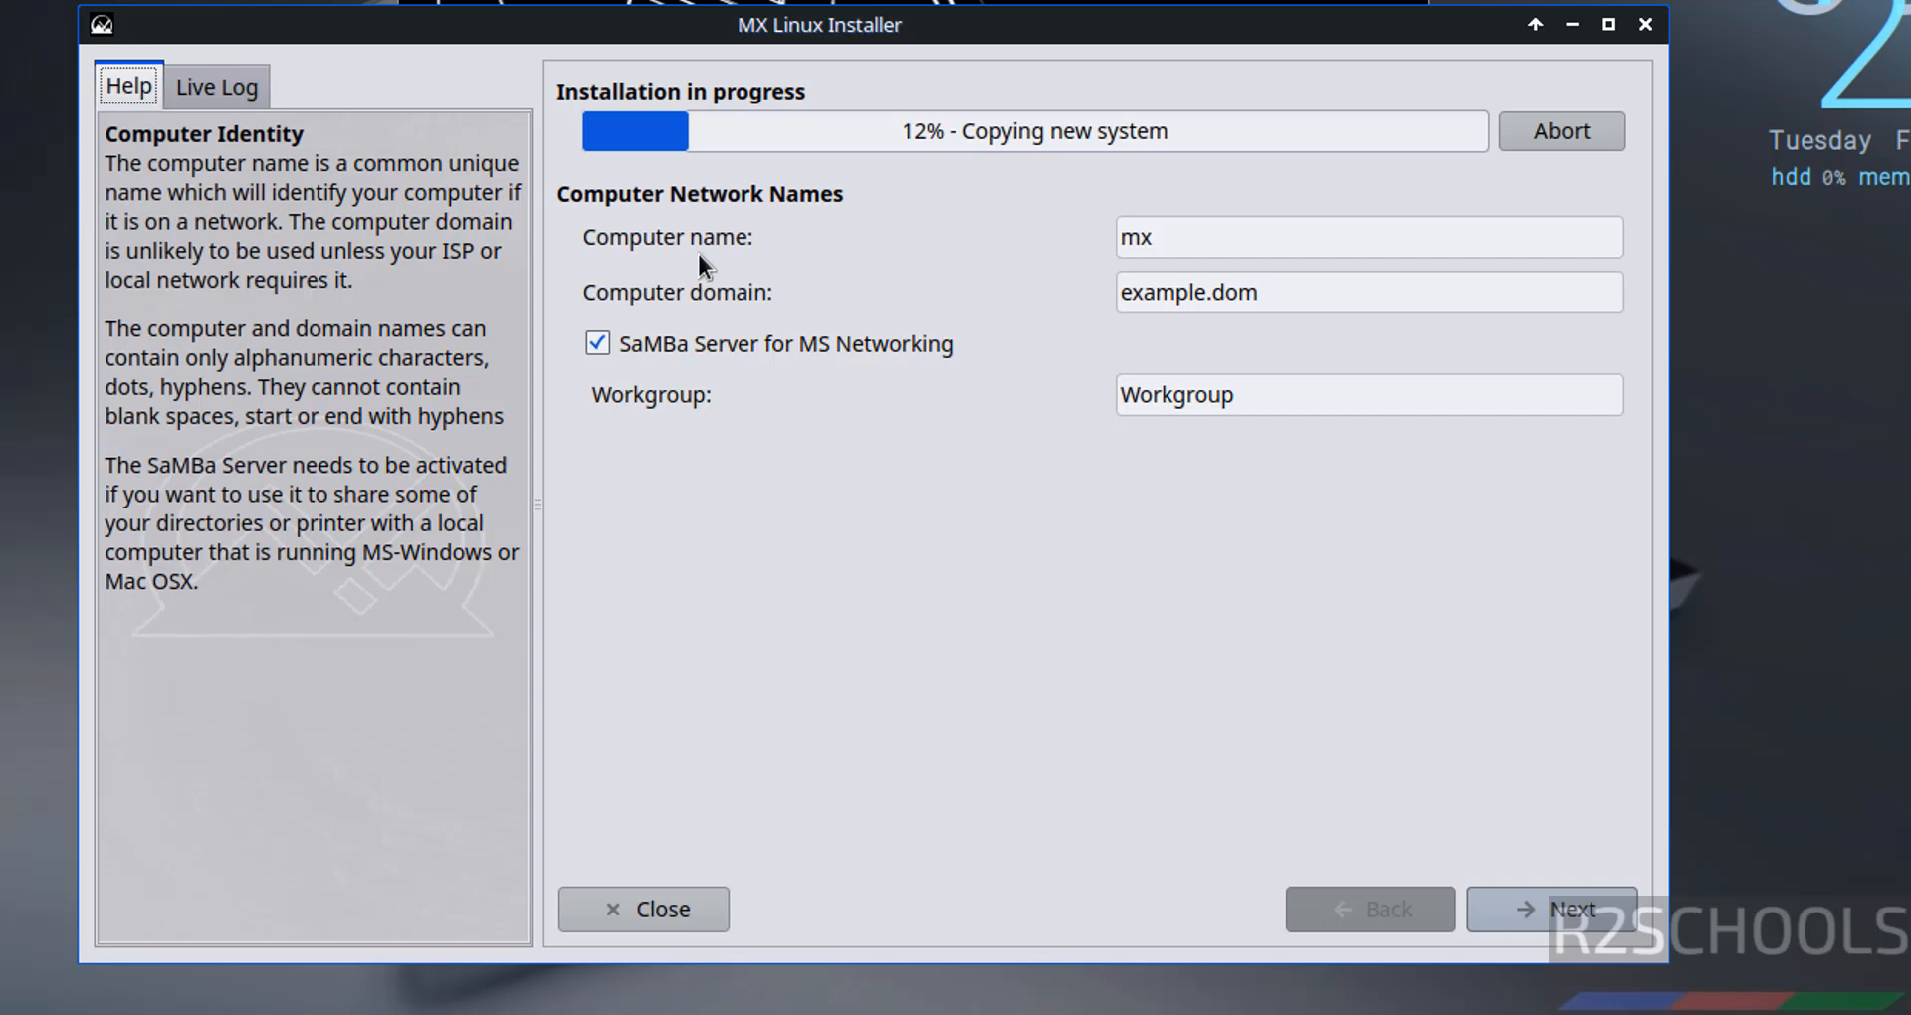
- Rename the computer to mx235vm while keeping the example.dom domain
double_click(1224, 254)
type("mx235")
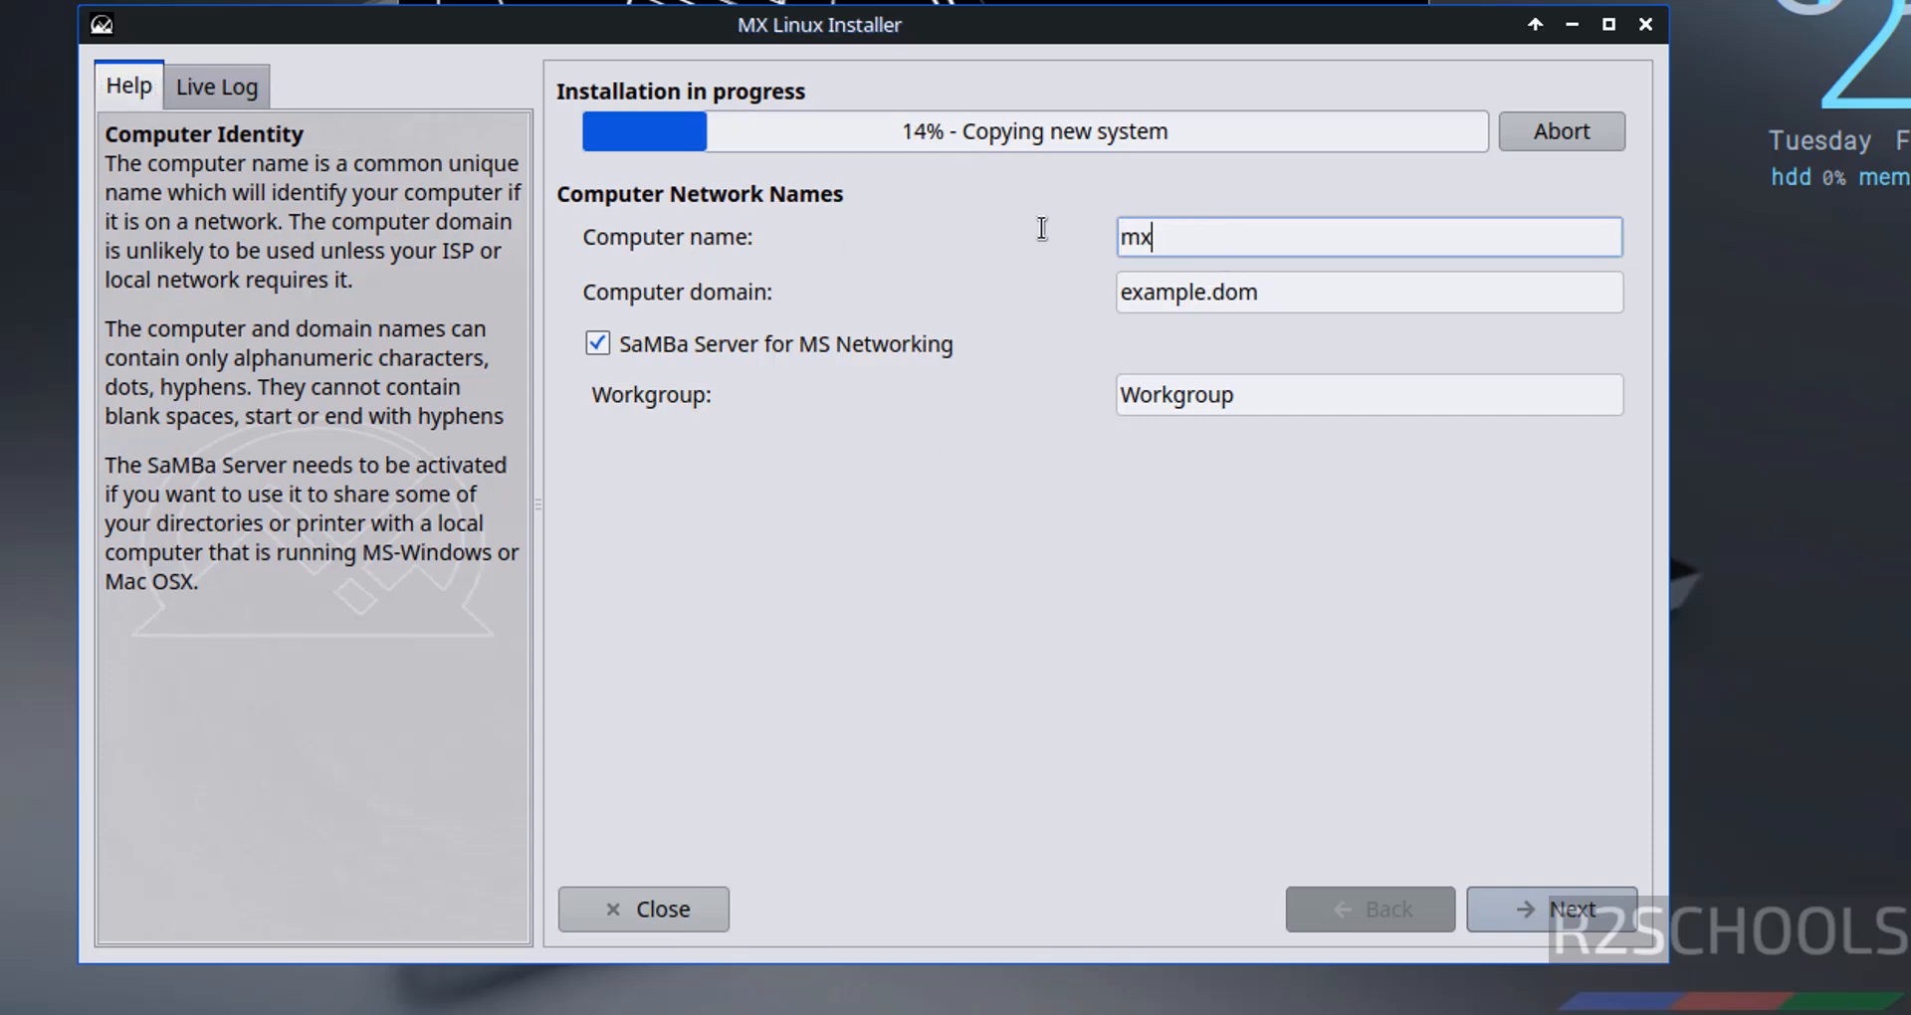
type("vm")
key("Tab")
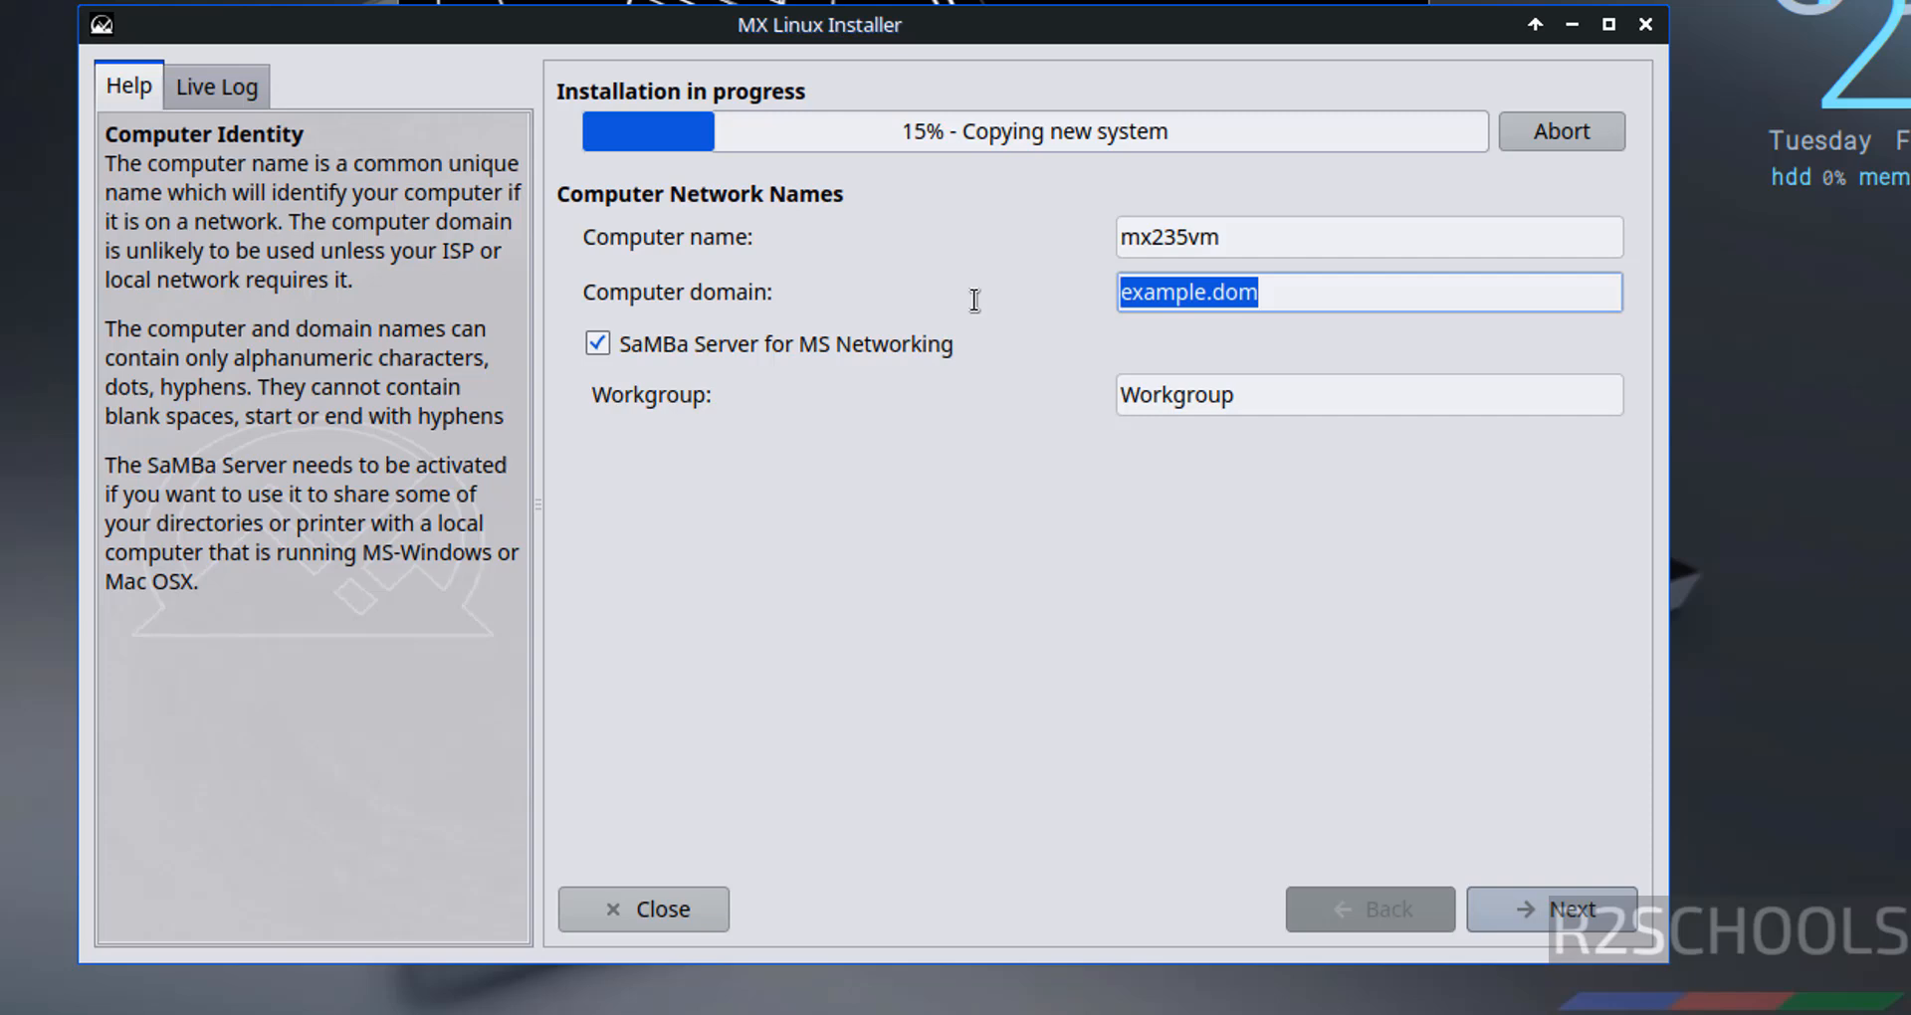
key("BackSpace")
key("ctrl+z")
- Keep the default locale and America/New York timezone settings
left_click(1579, 899)
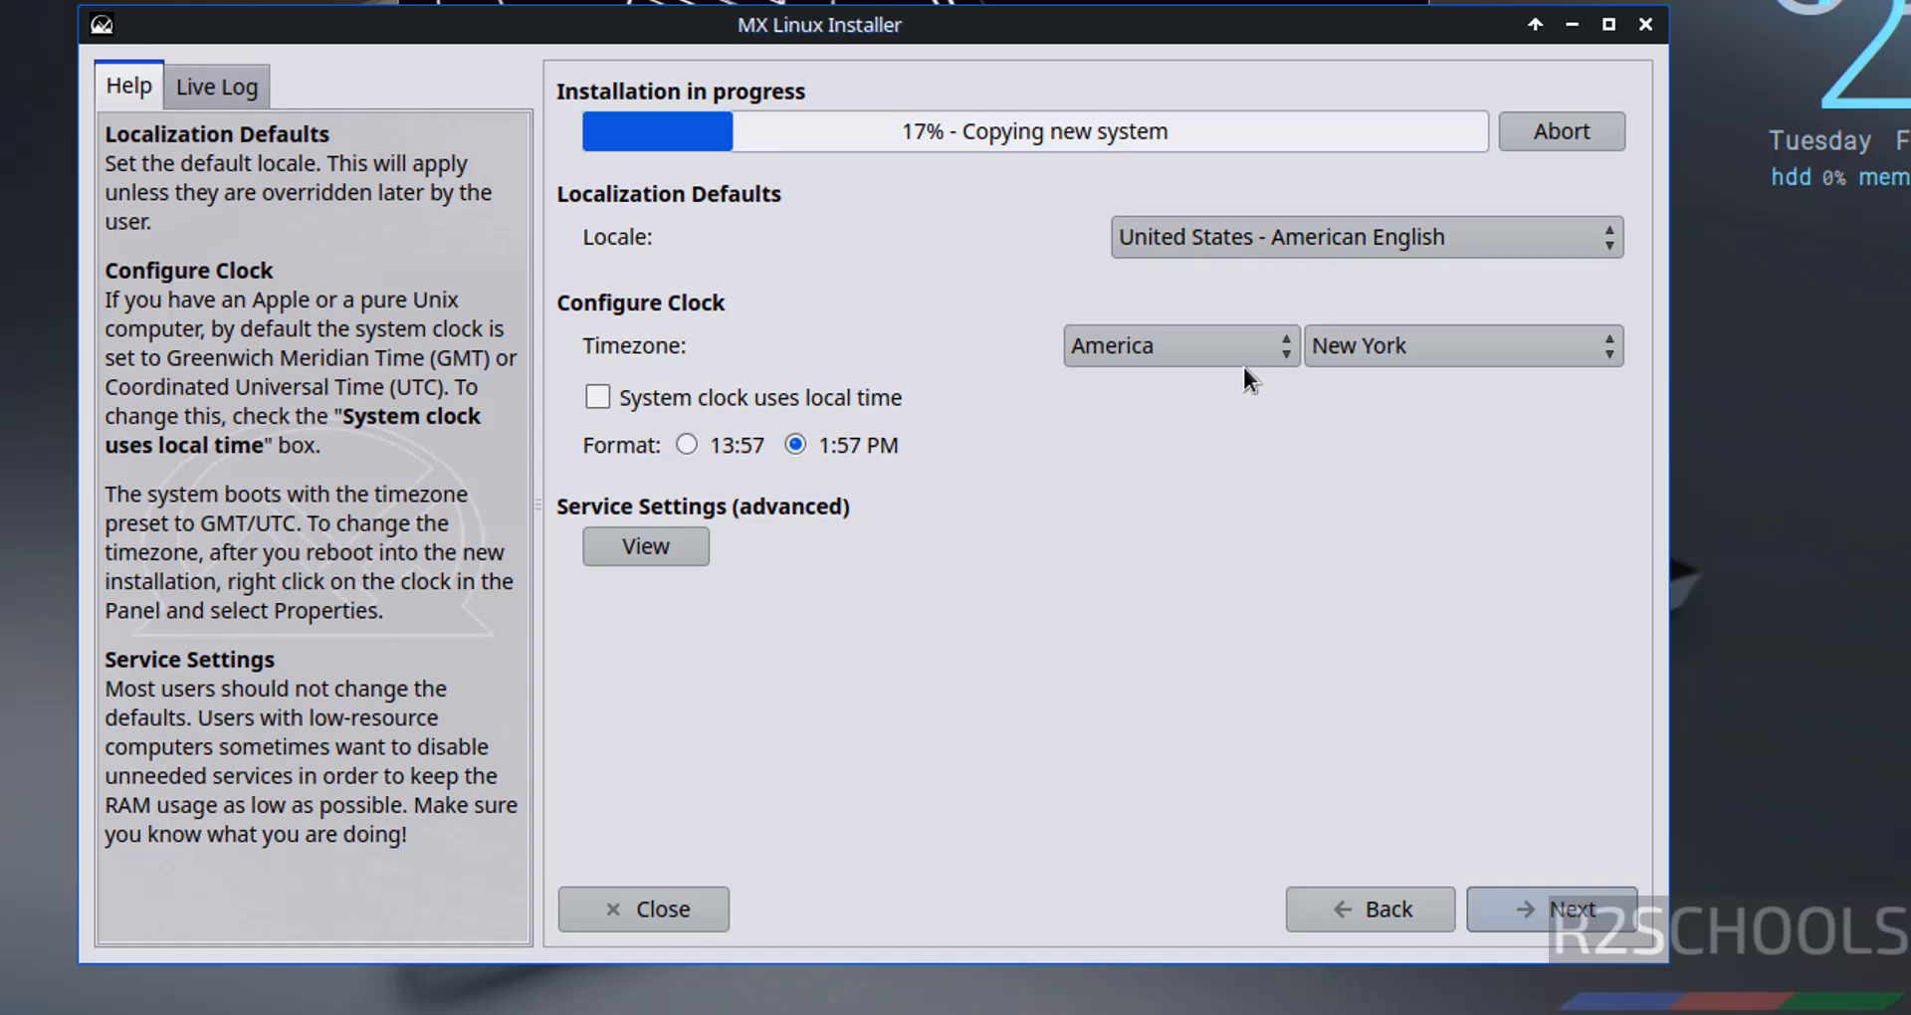
left_click(1078, 349)
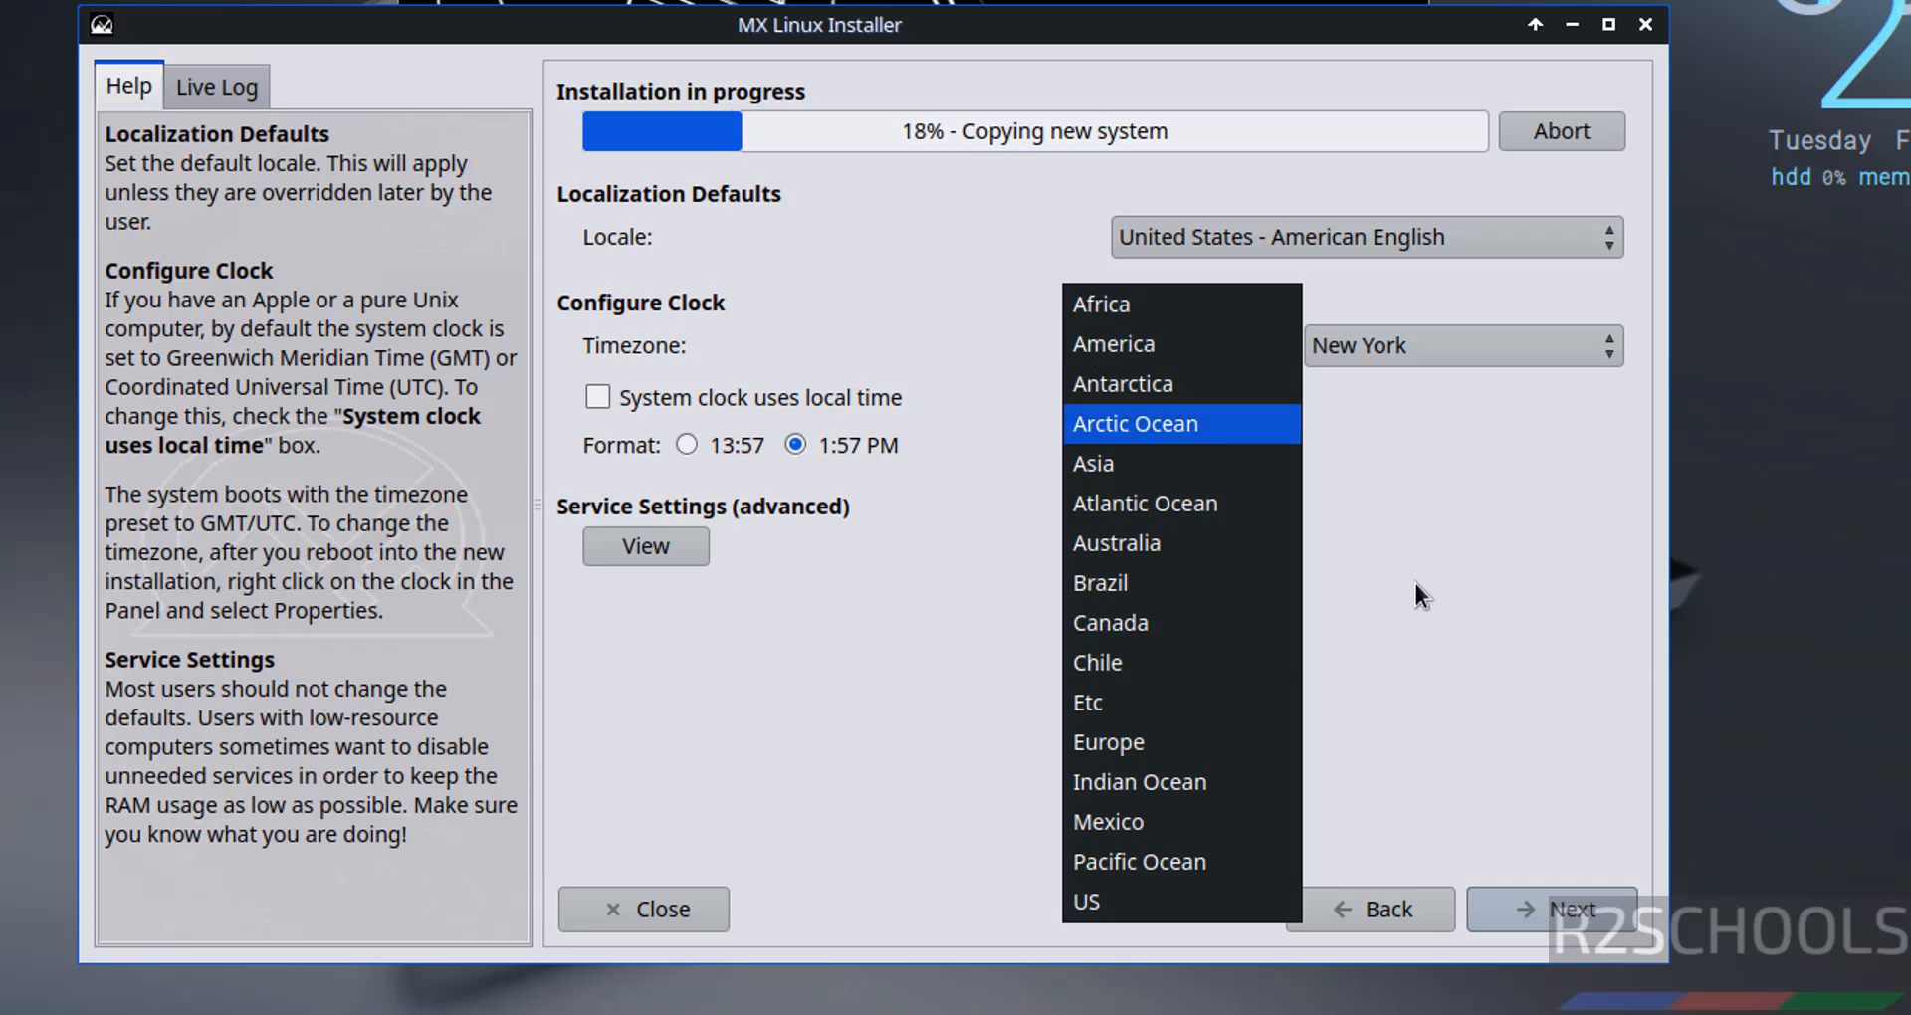
left_click(1444, 565)
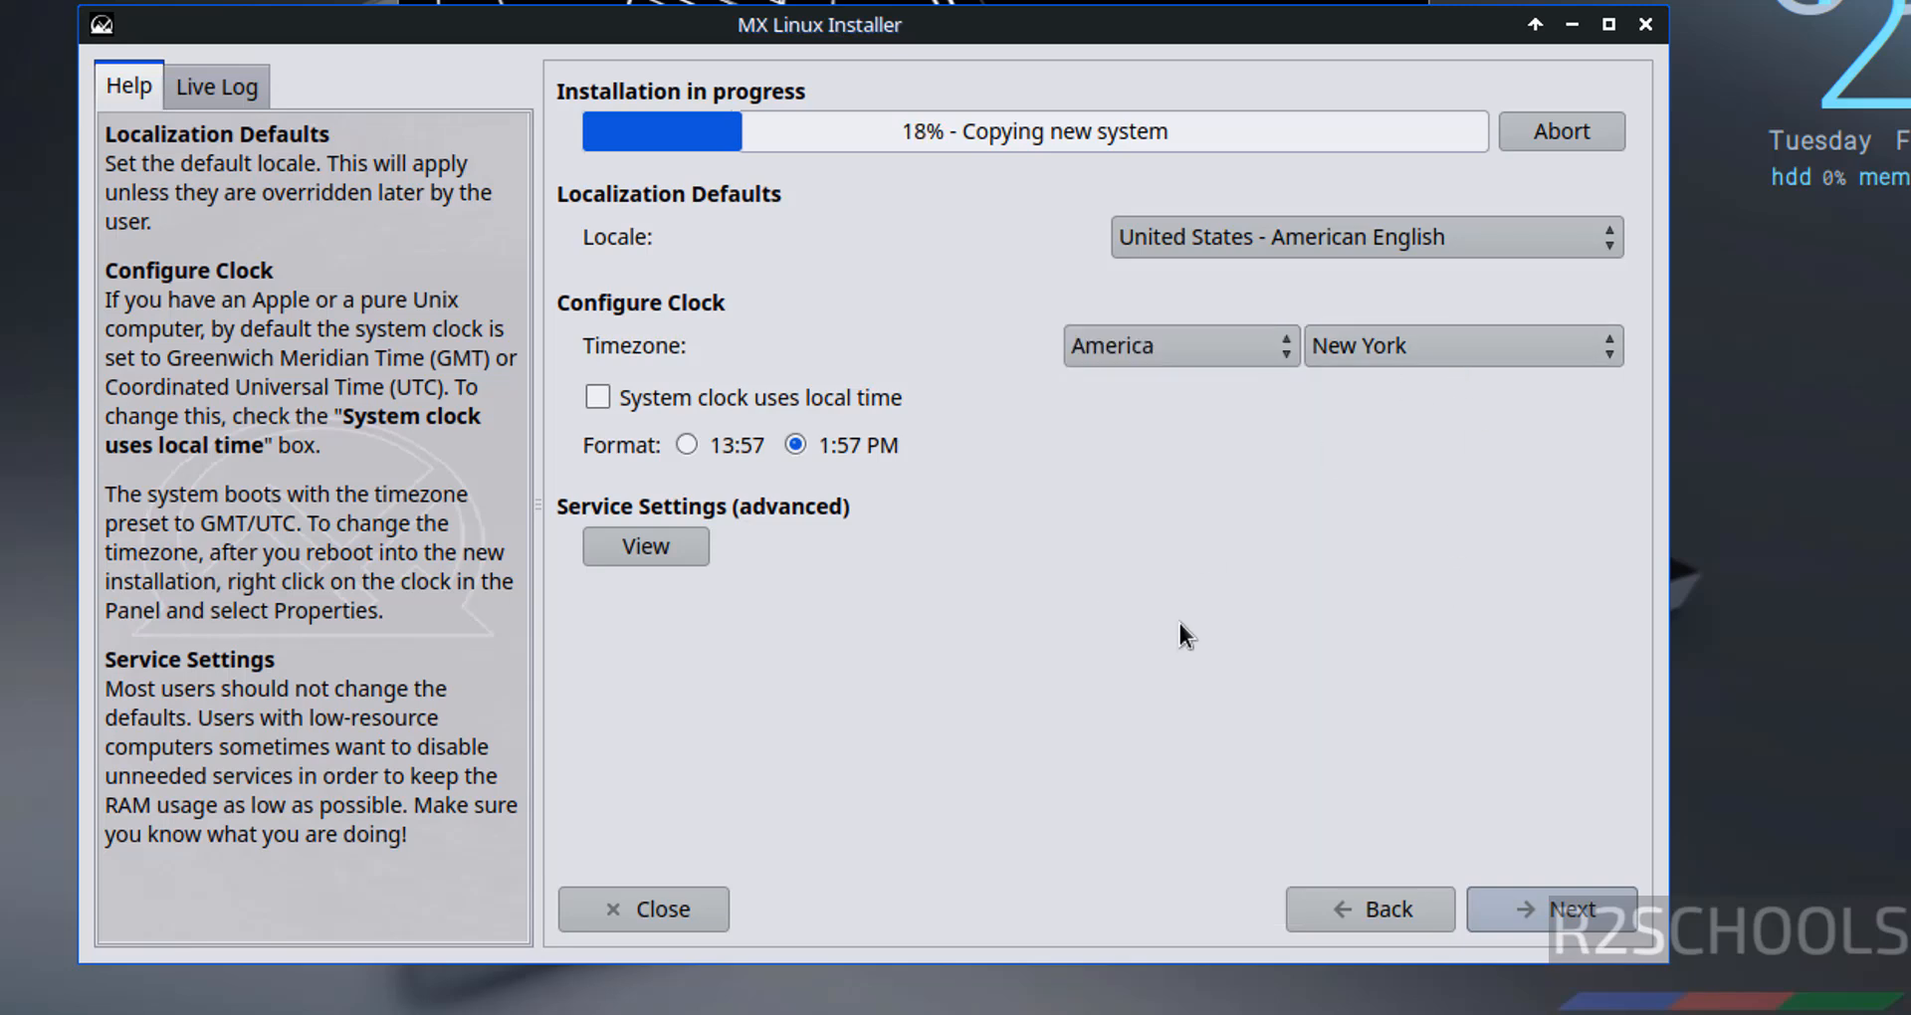
left_click(1512, 908)
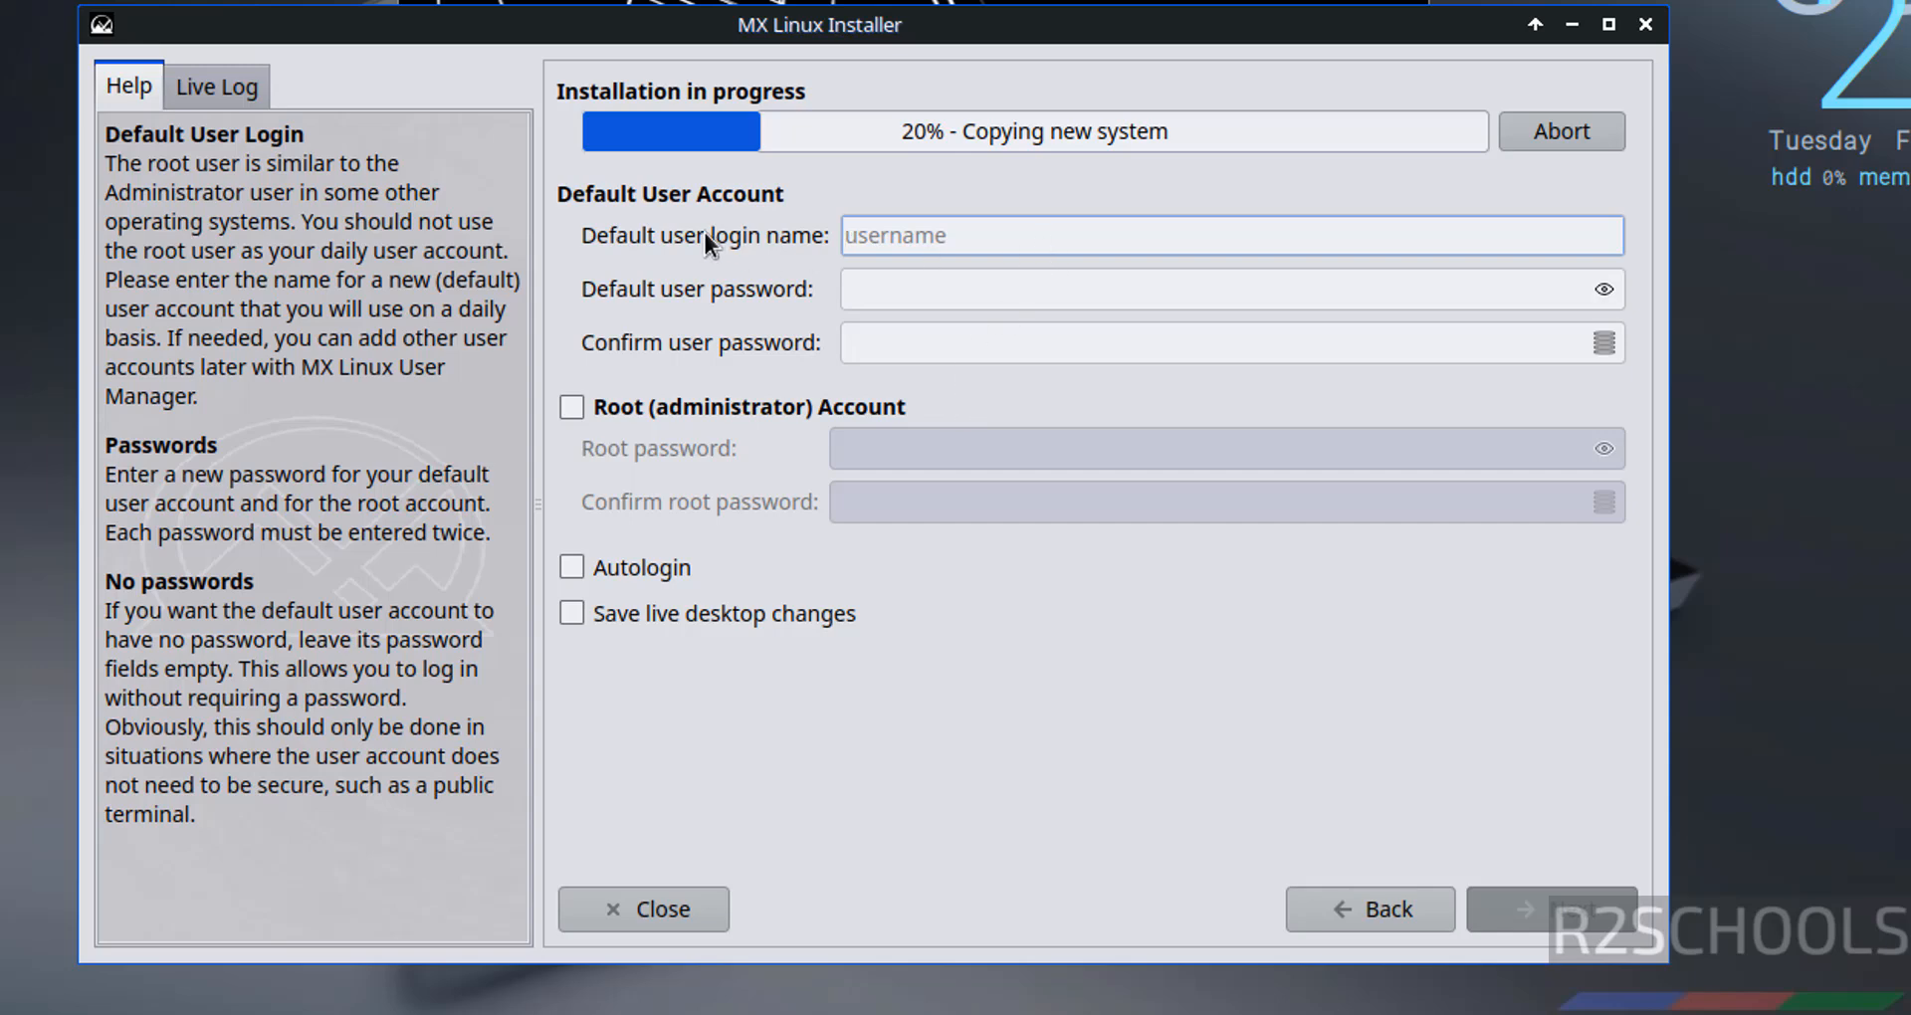
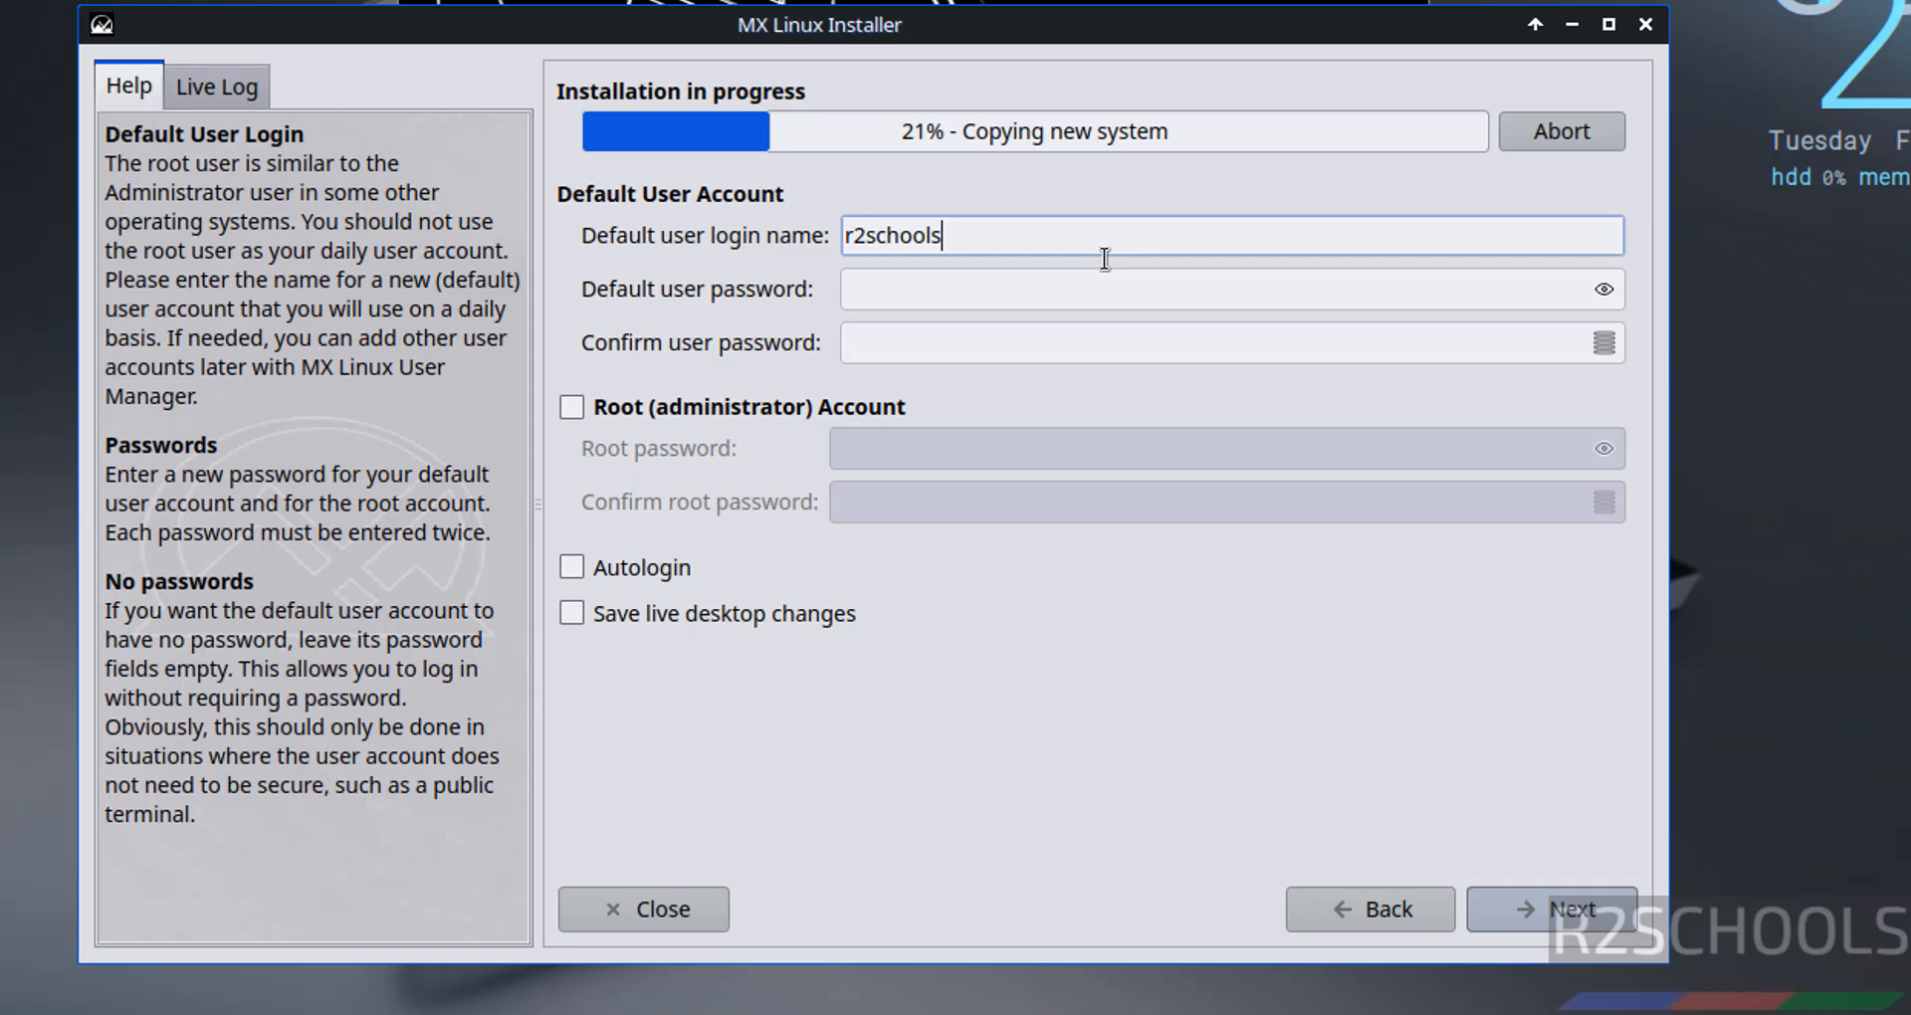
- Enter the username, then set and confirm the user account password
key("Tab")
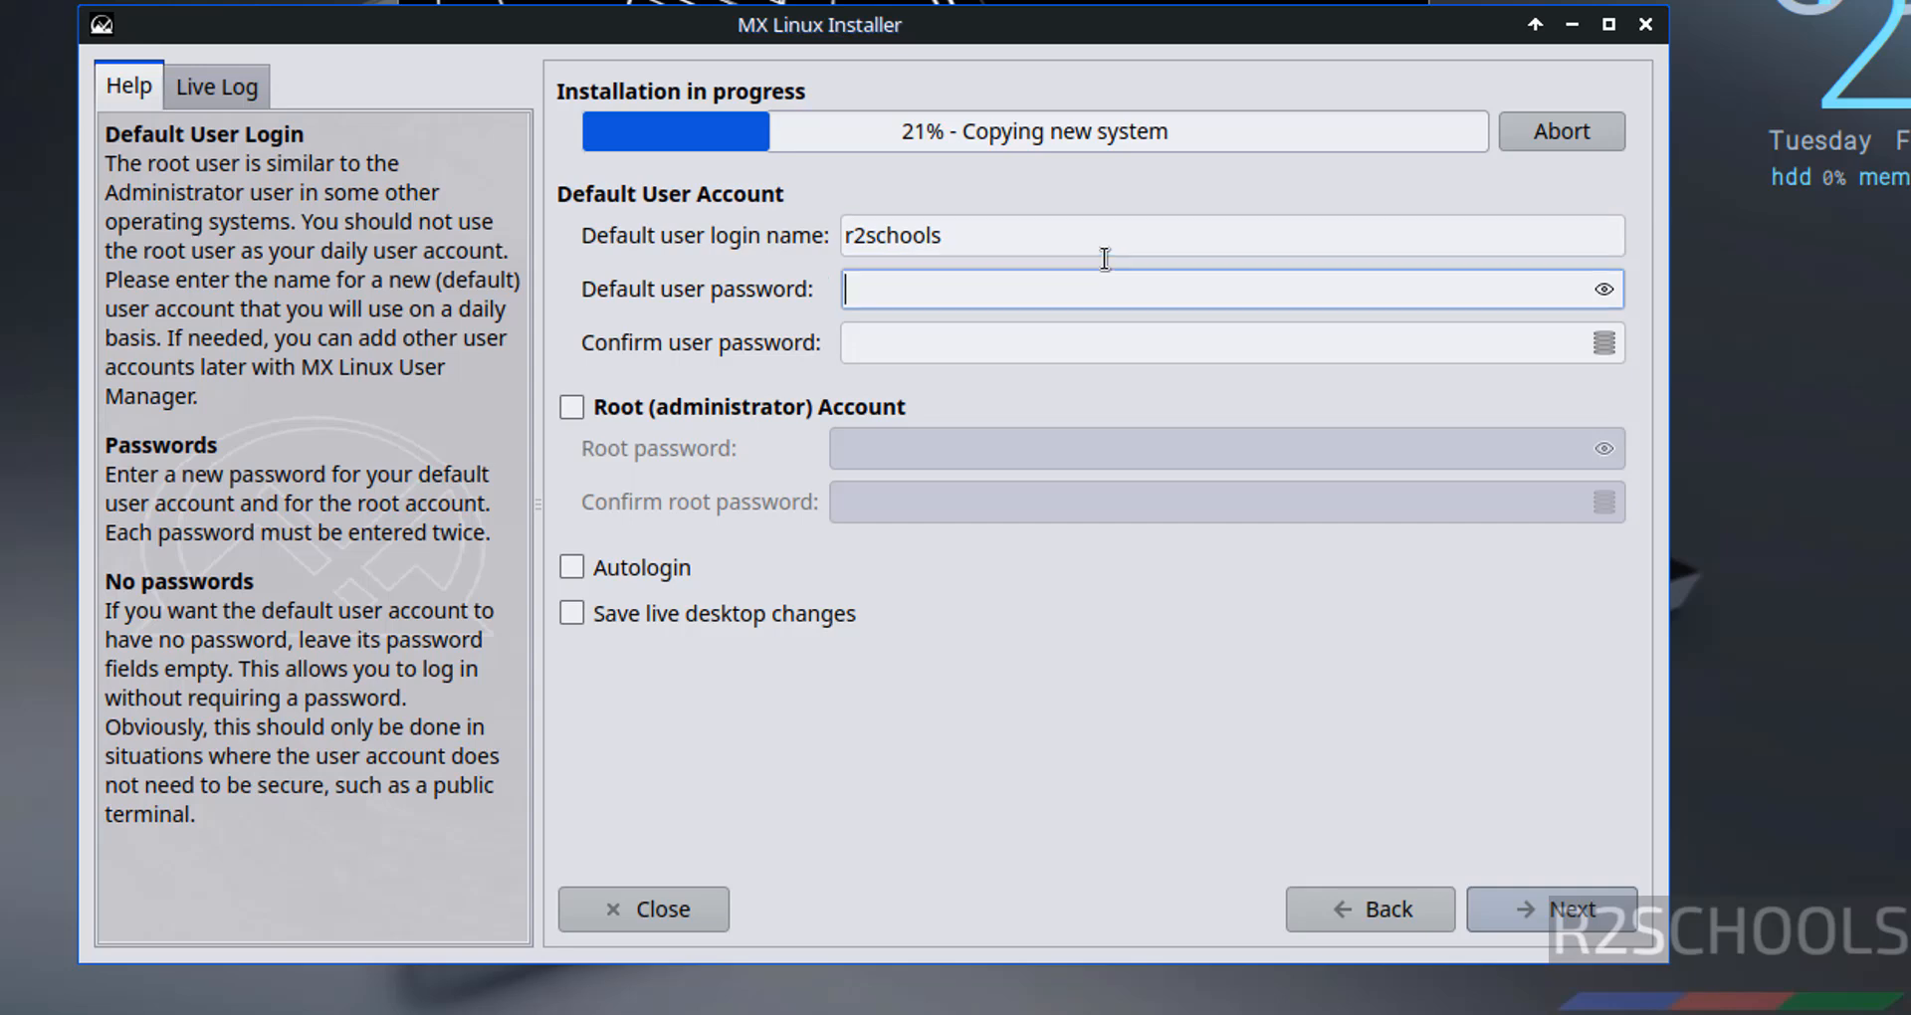
type("•••••••••")
key("ctrl+a")
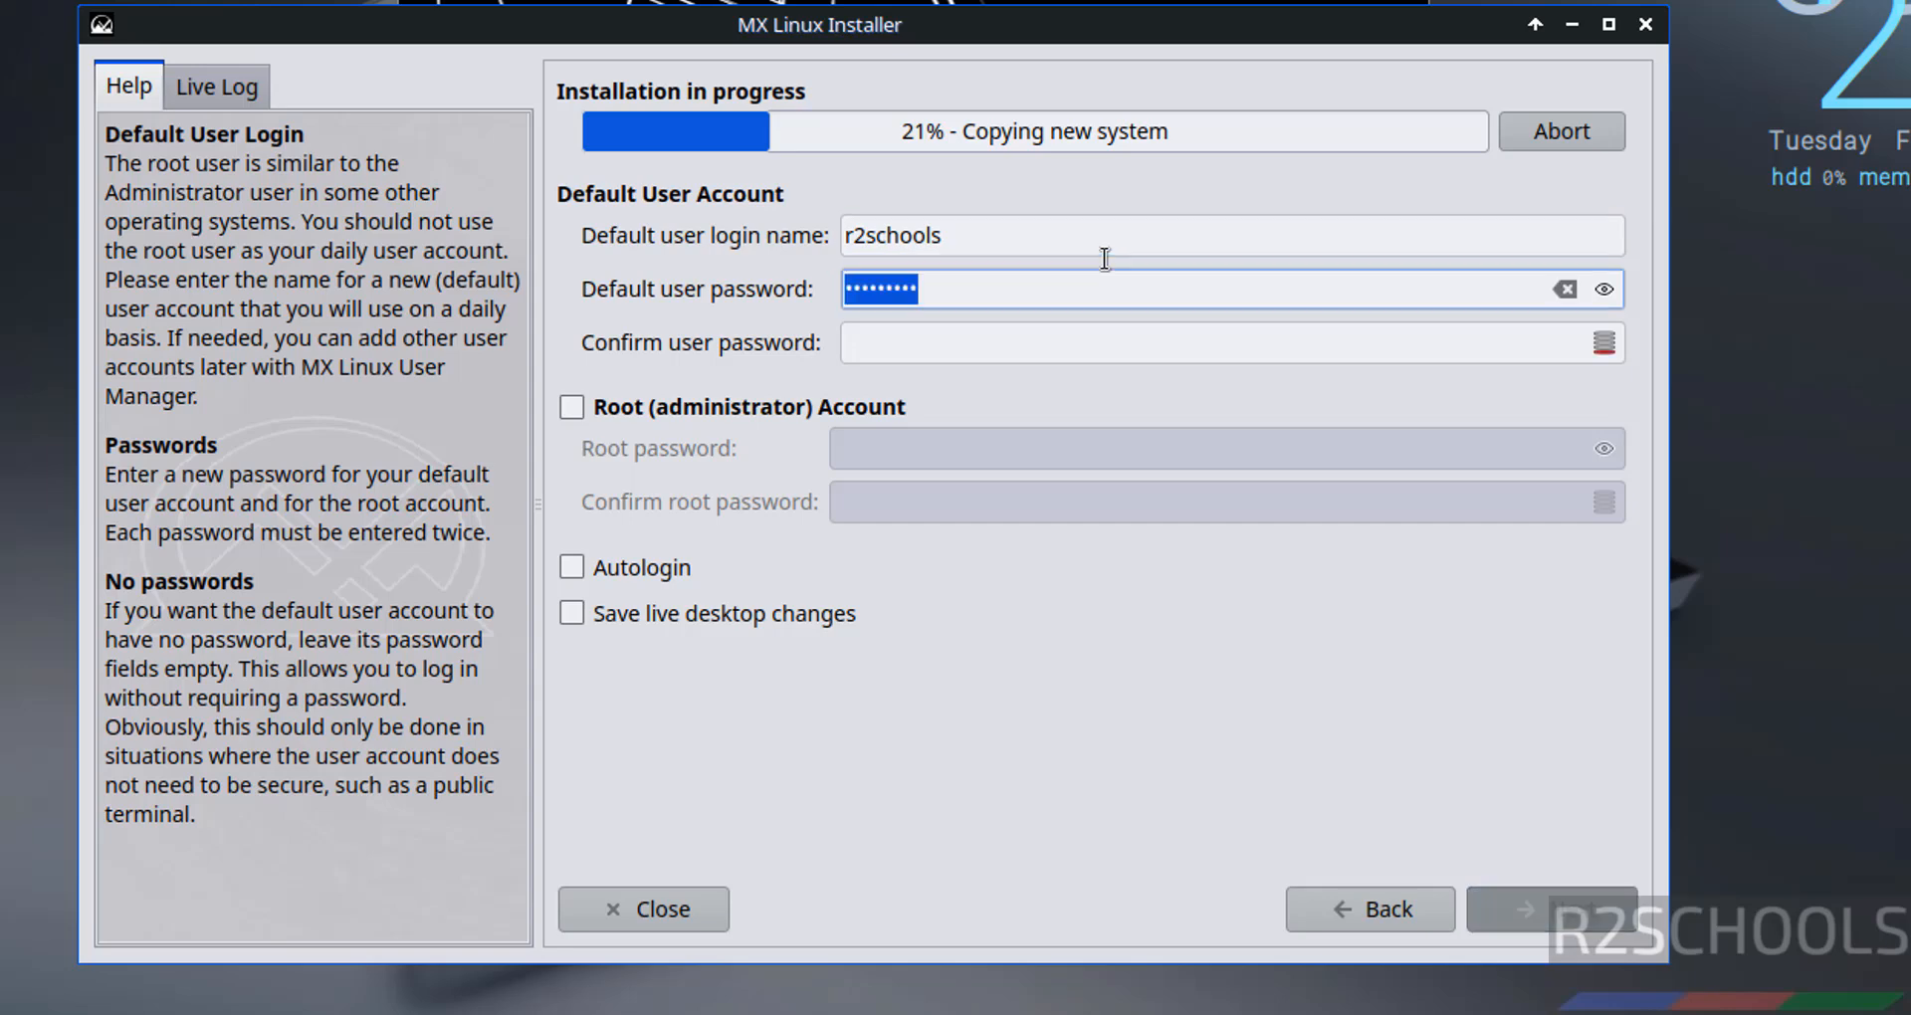
key("BackSpace")
type("•••••••••")
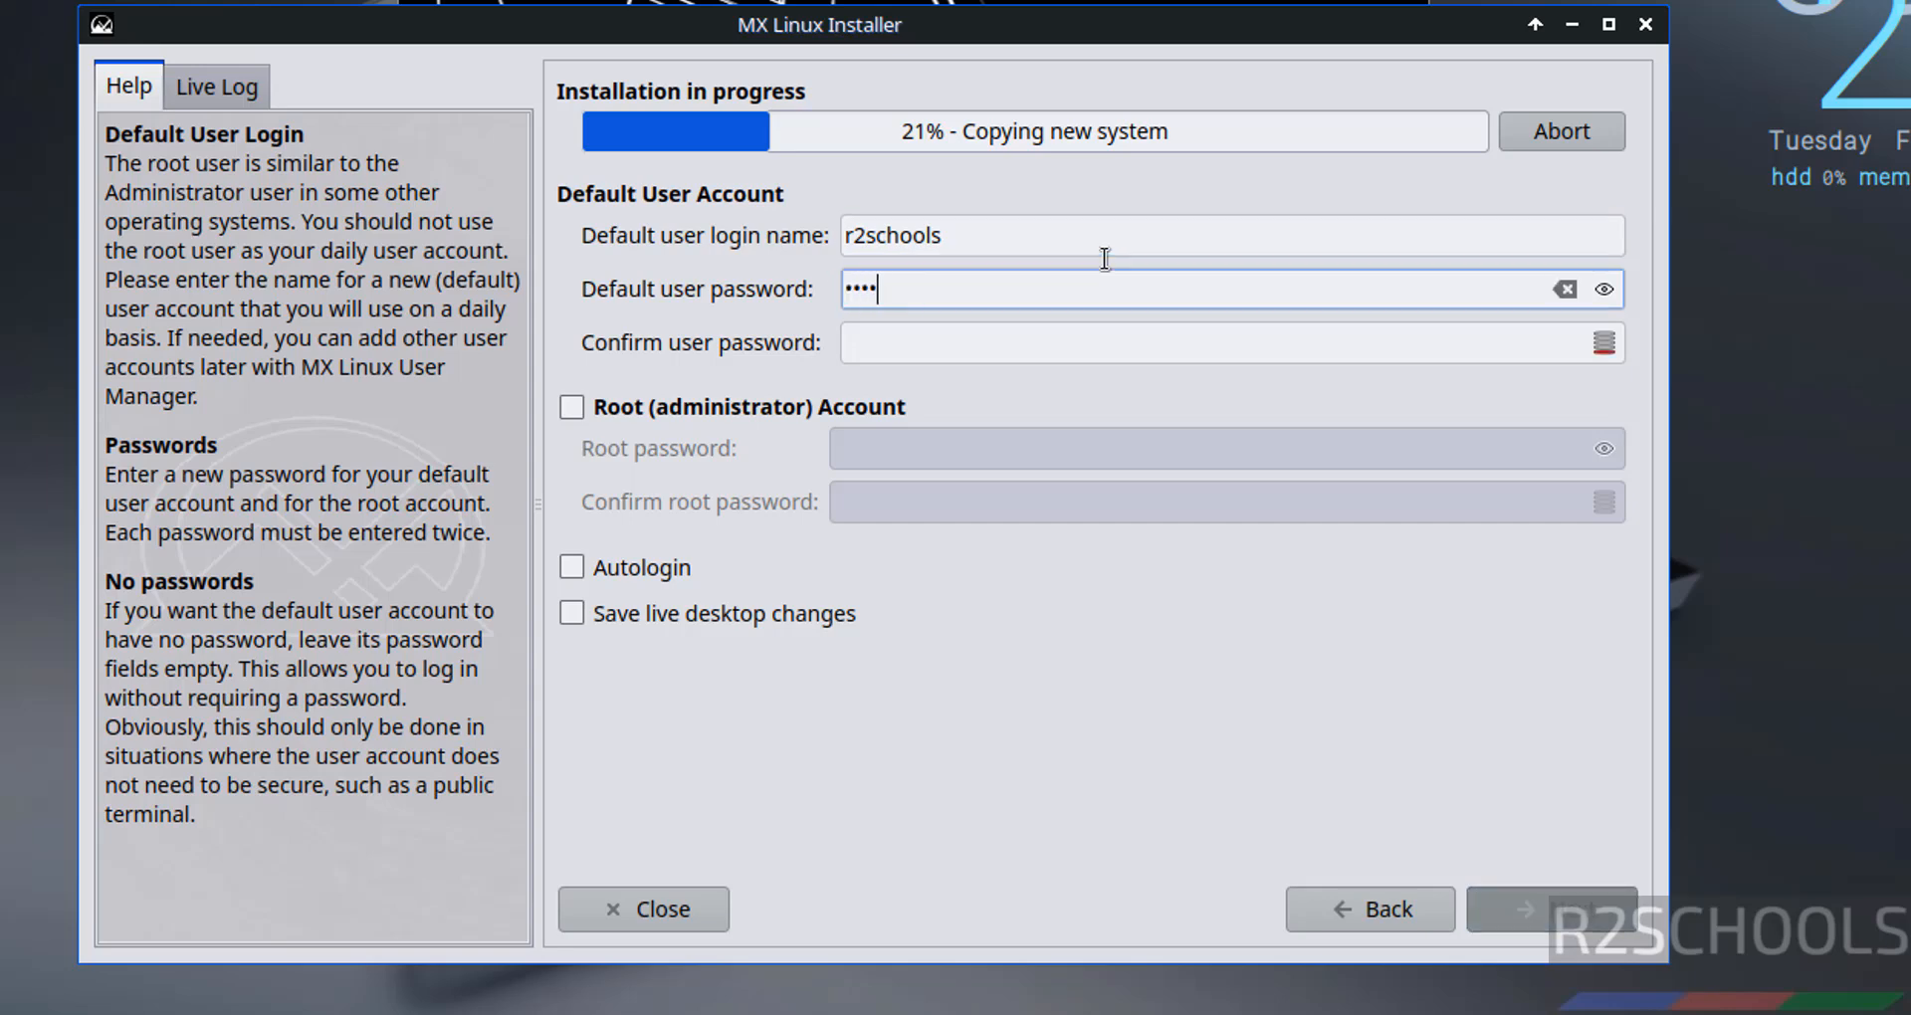
key("Tab")
type("•••••••••")
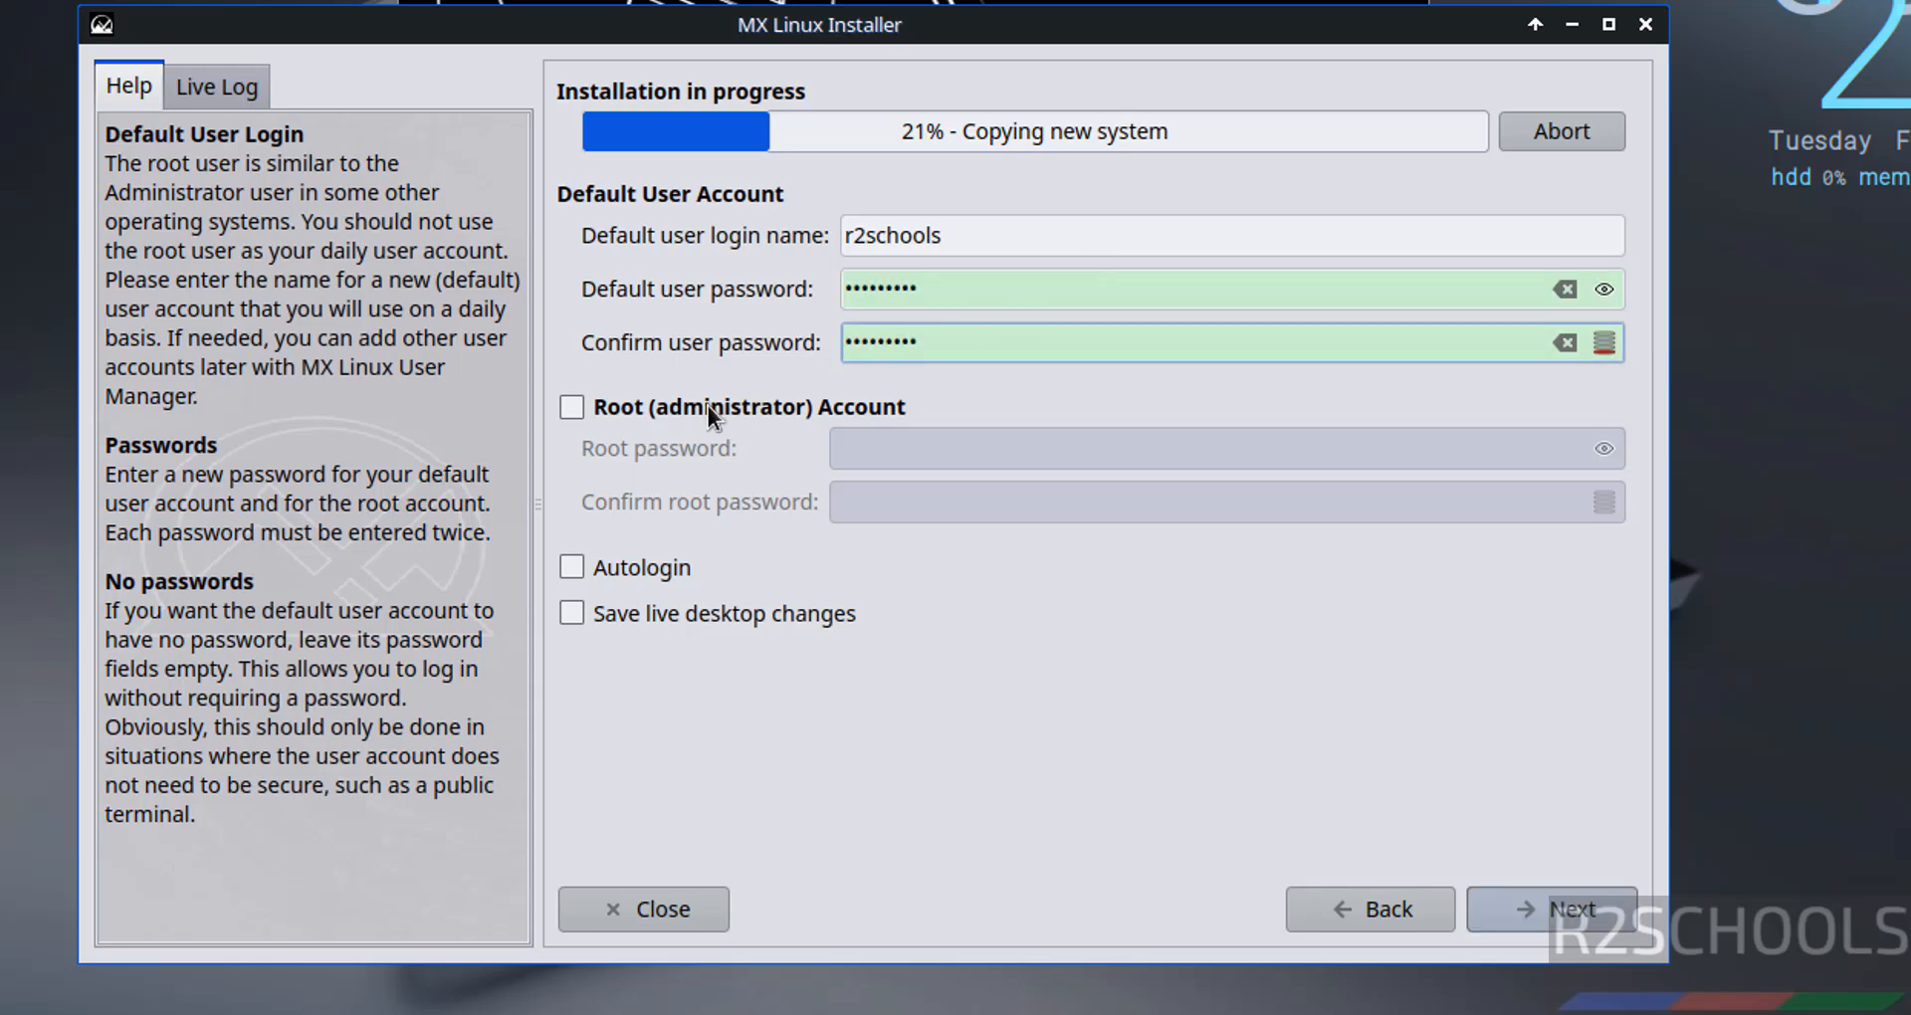
- Enable the root account, set and confirm its password, and continue the installation
left_click(581, 420)
left_click(938, 458)
type("*****")
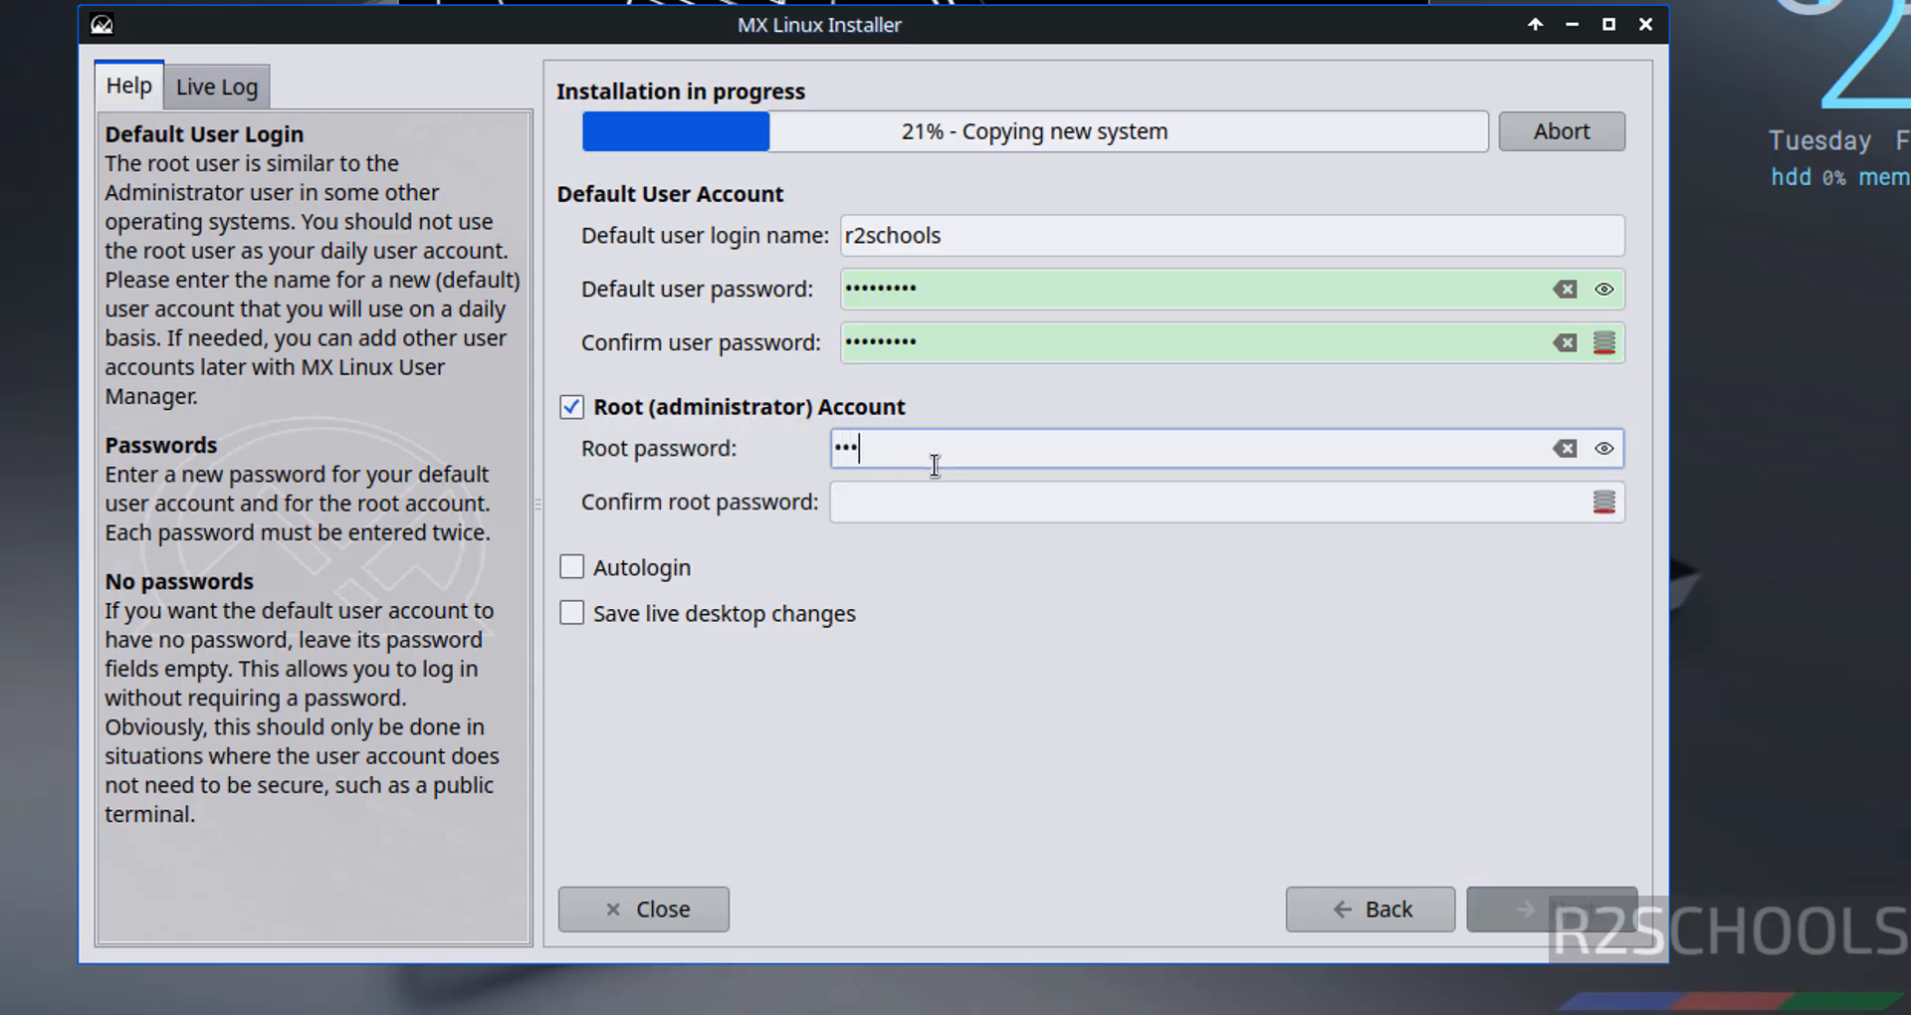
type("****")
key("Tab")
type("****")
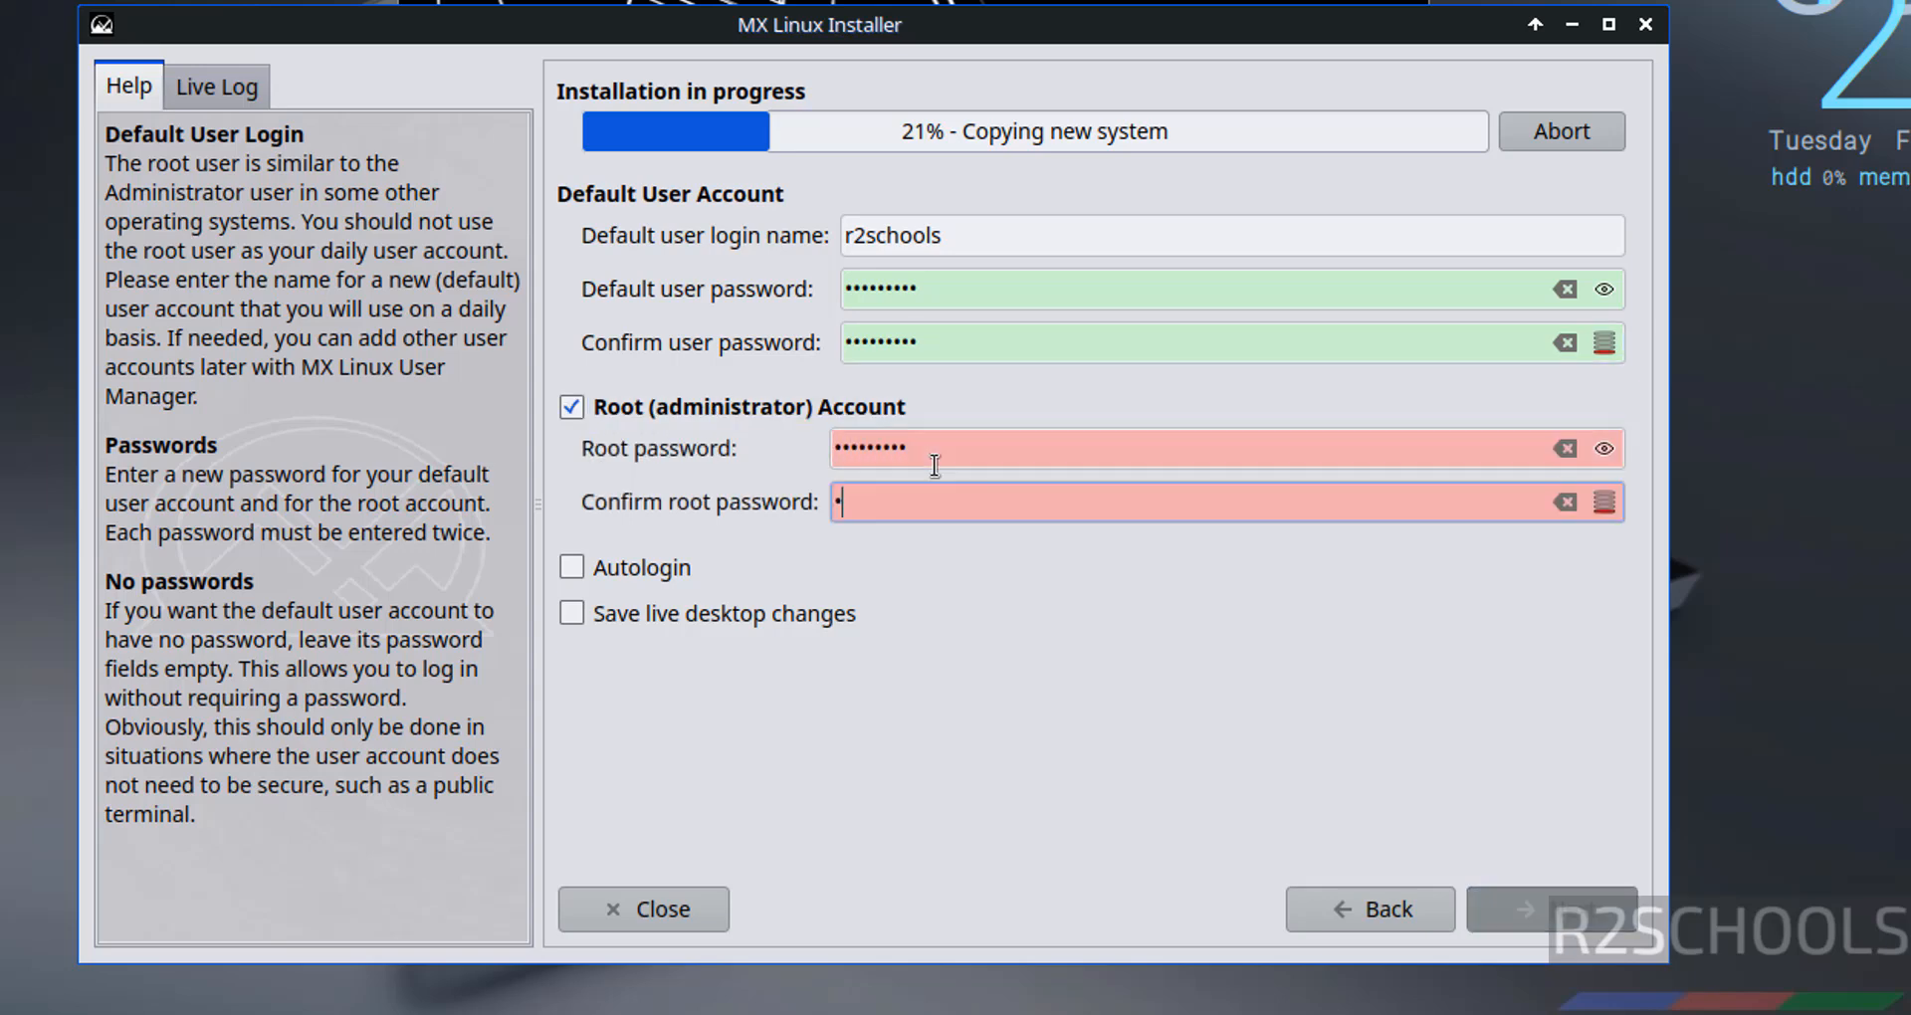
type("*****")
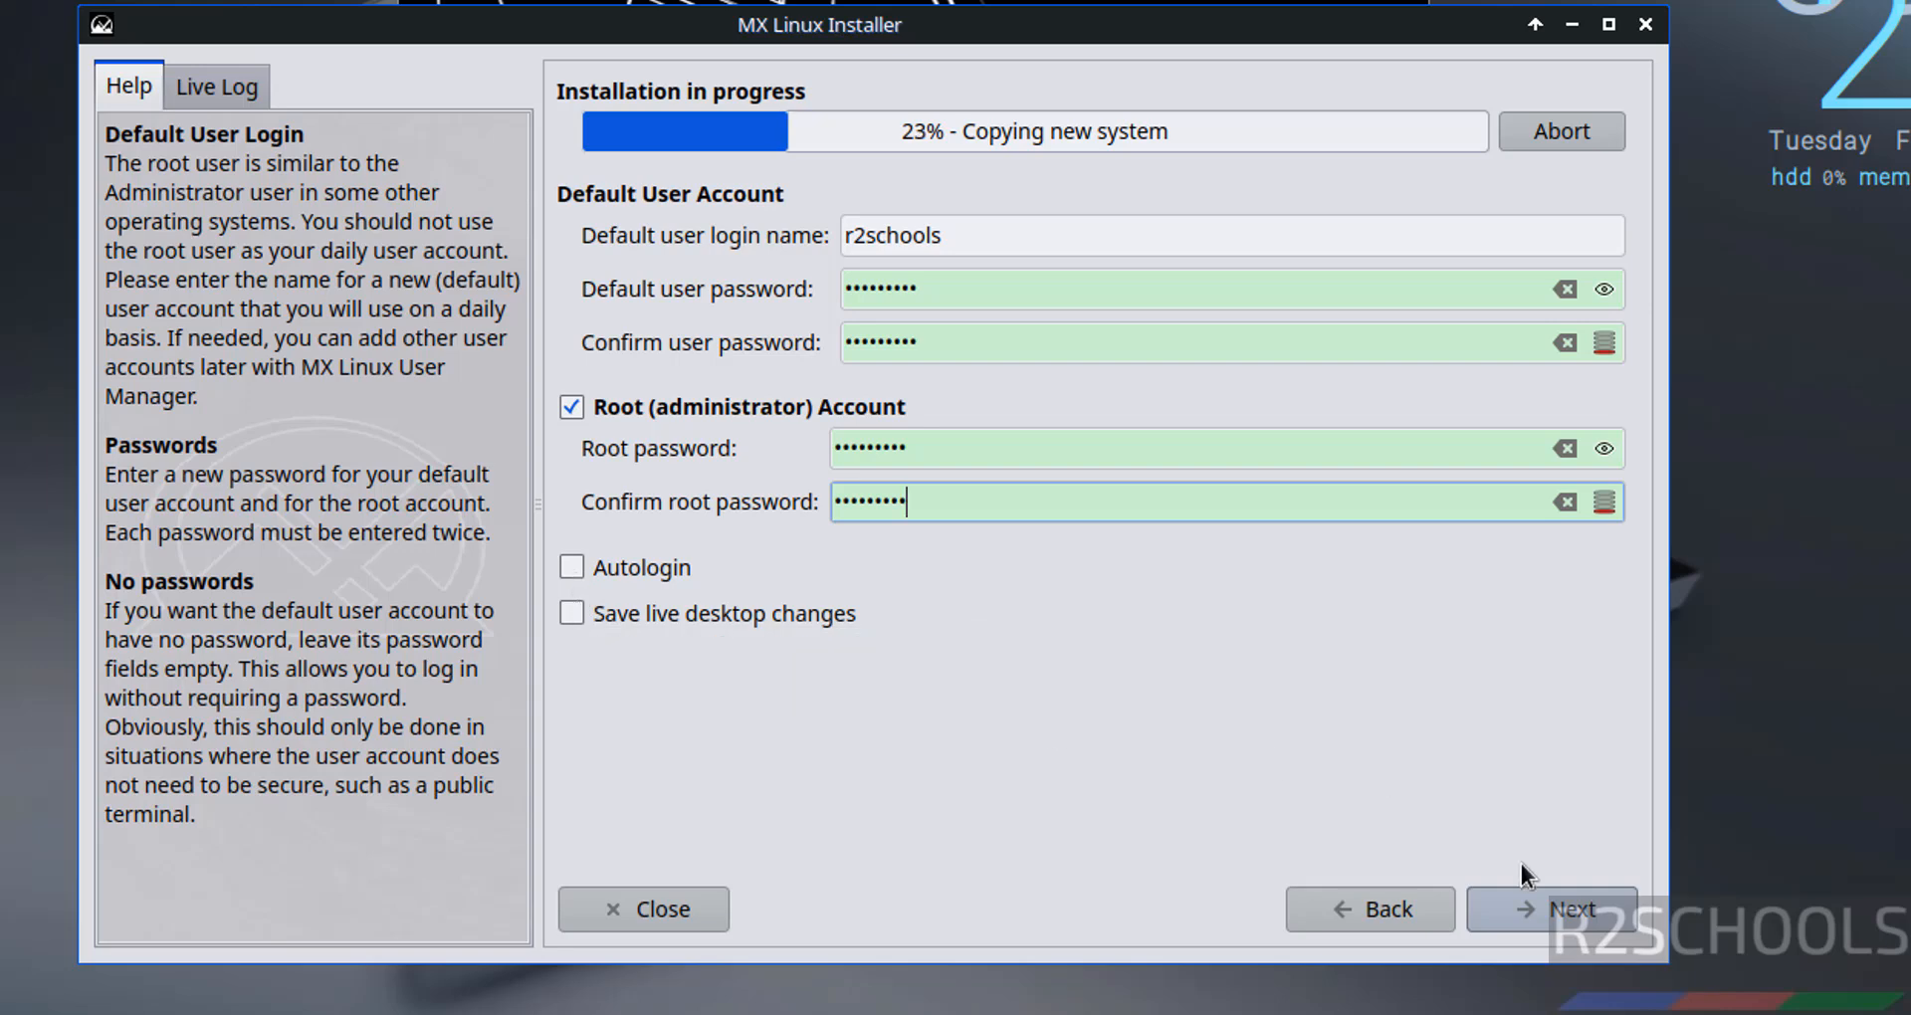
left_click(1526, 910)
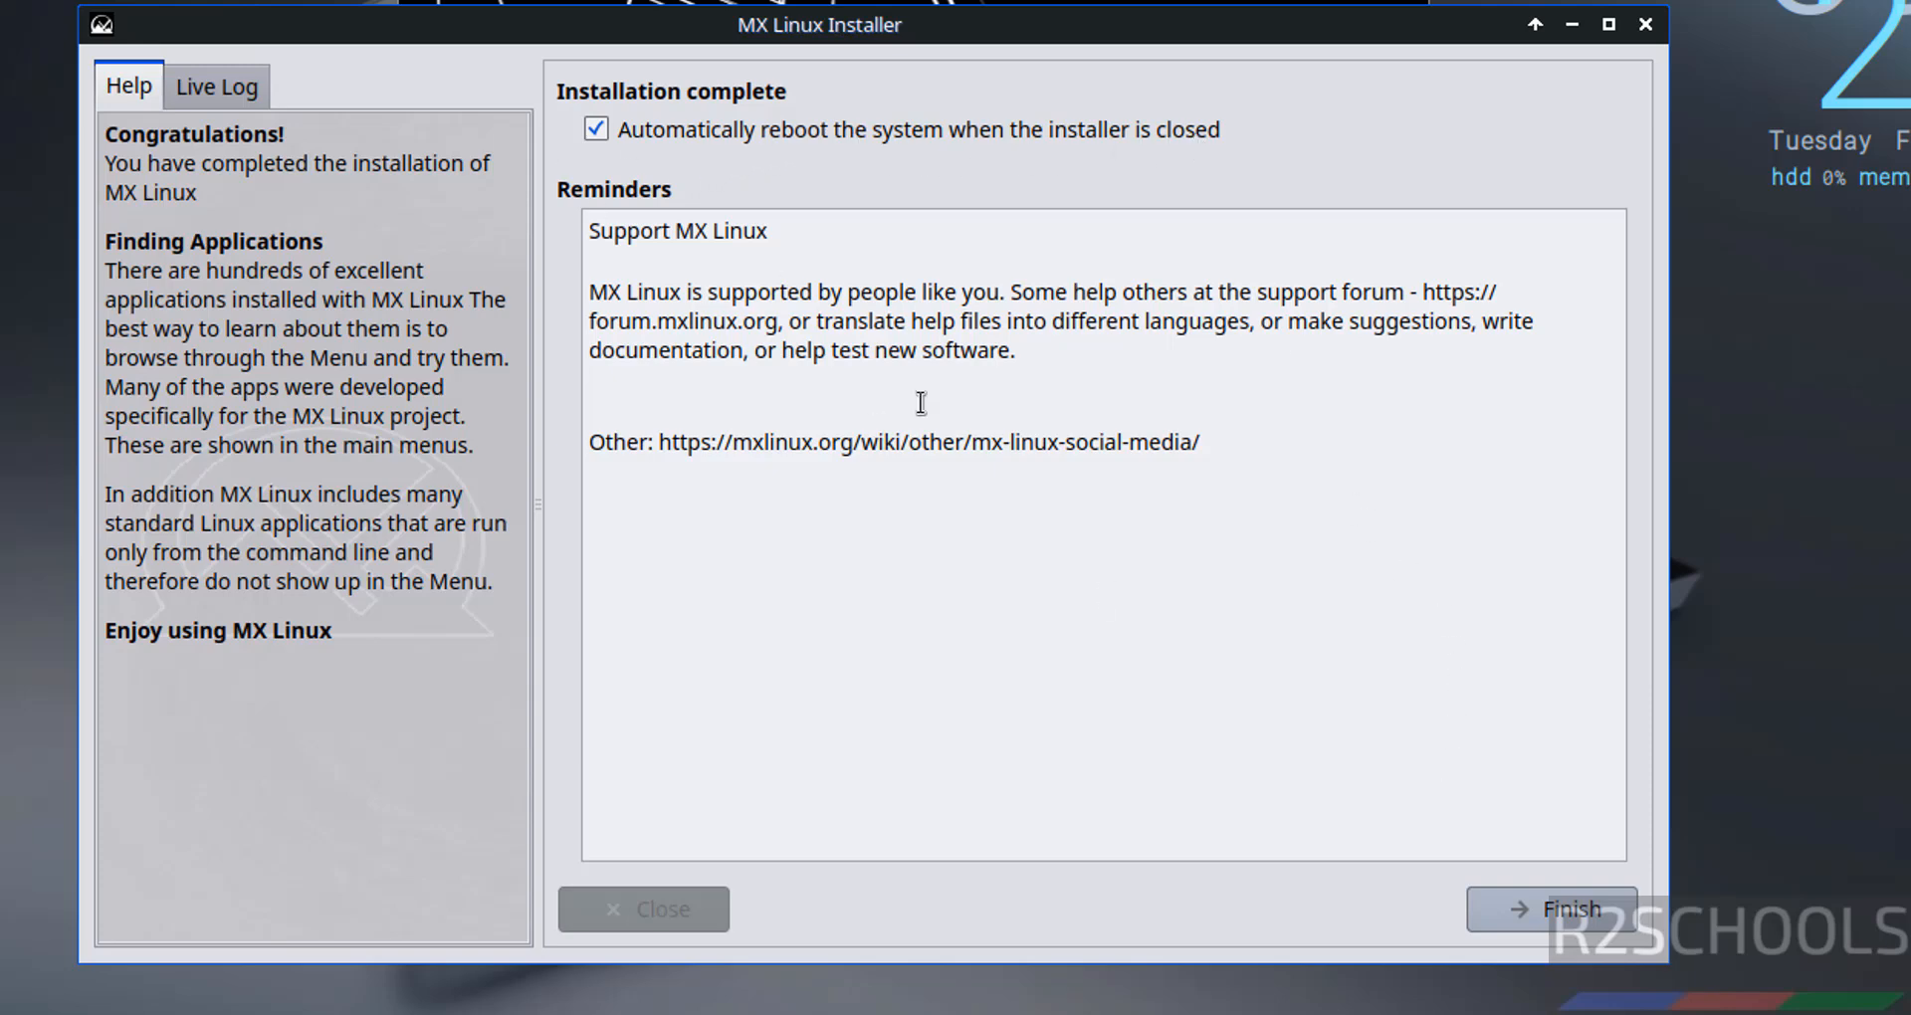
- Finish the install and uncheck Connect at power on for MXlinux235VM's CD/DVD (SATA) drive, then reboot
left_click(1518, 894)
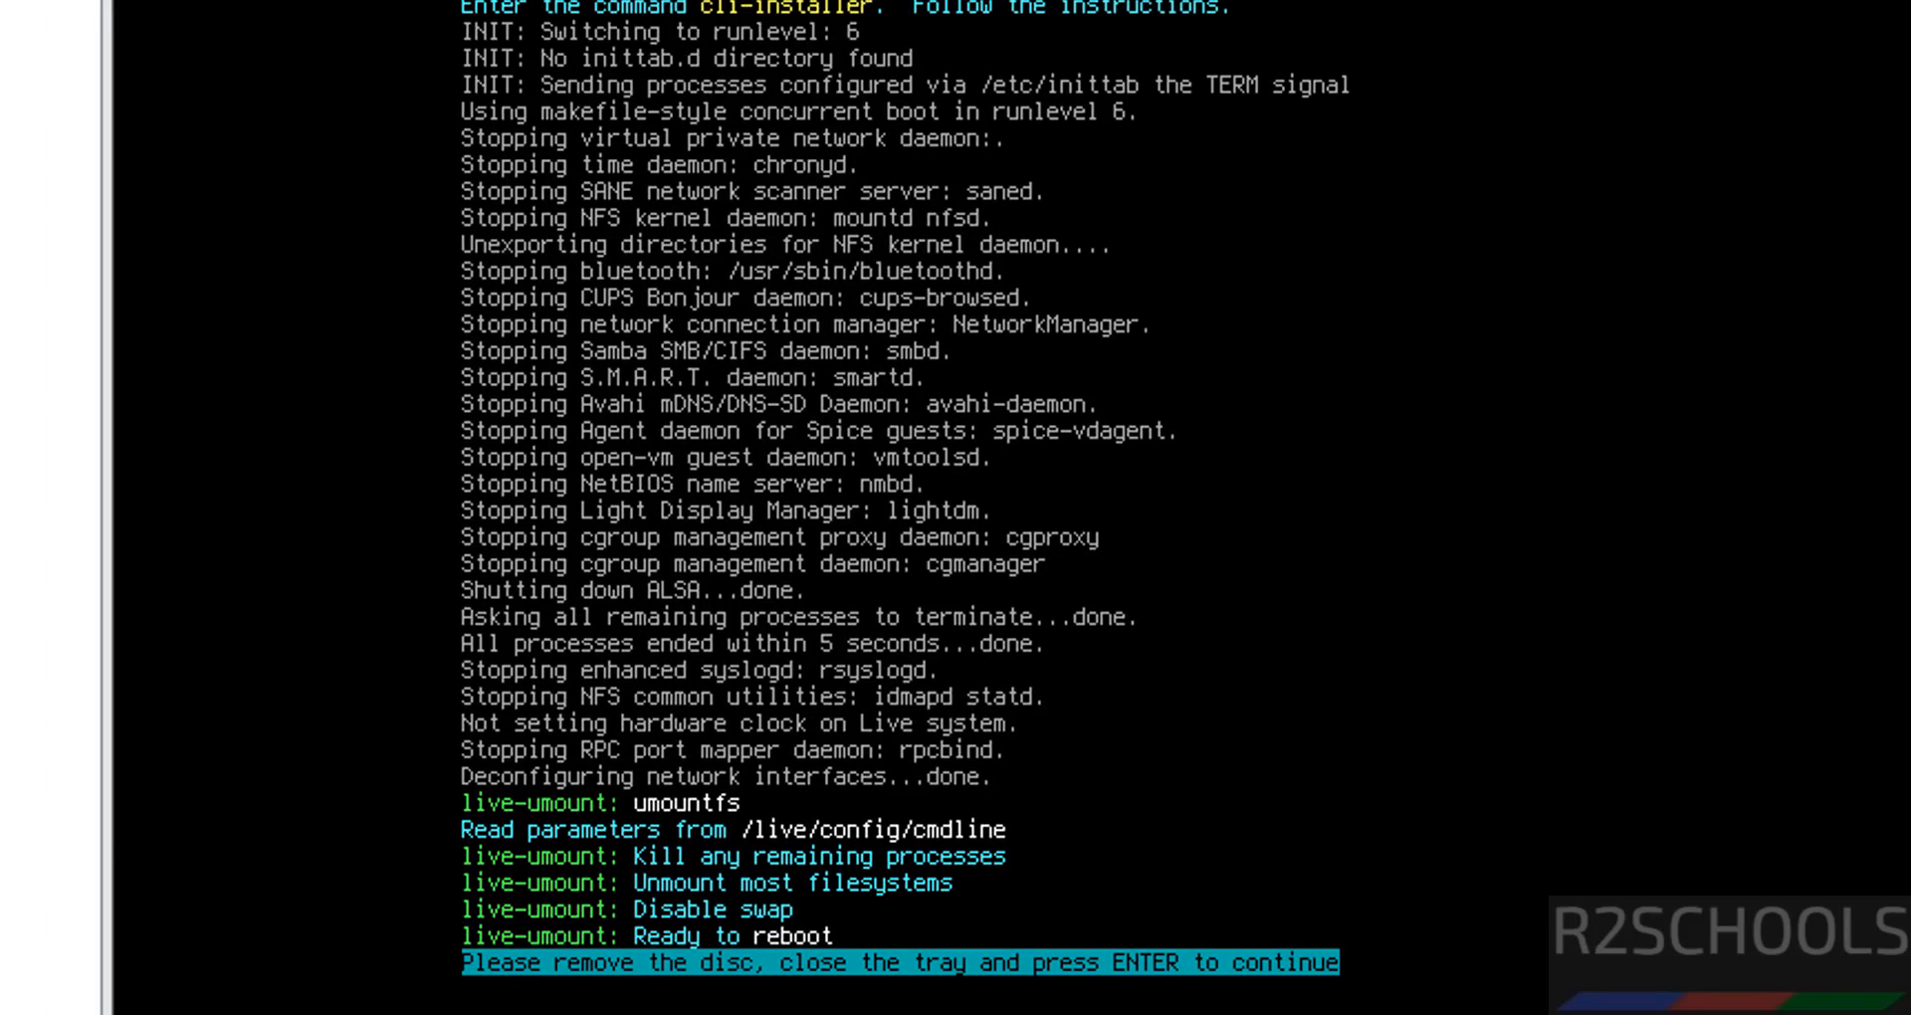
right_click(171, 937)
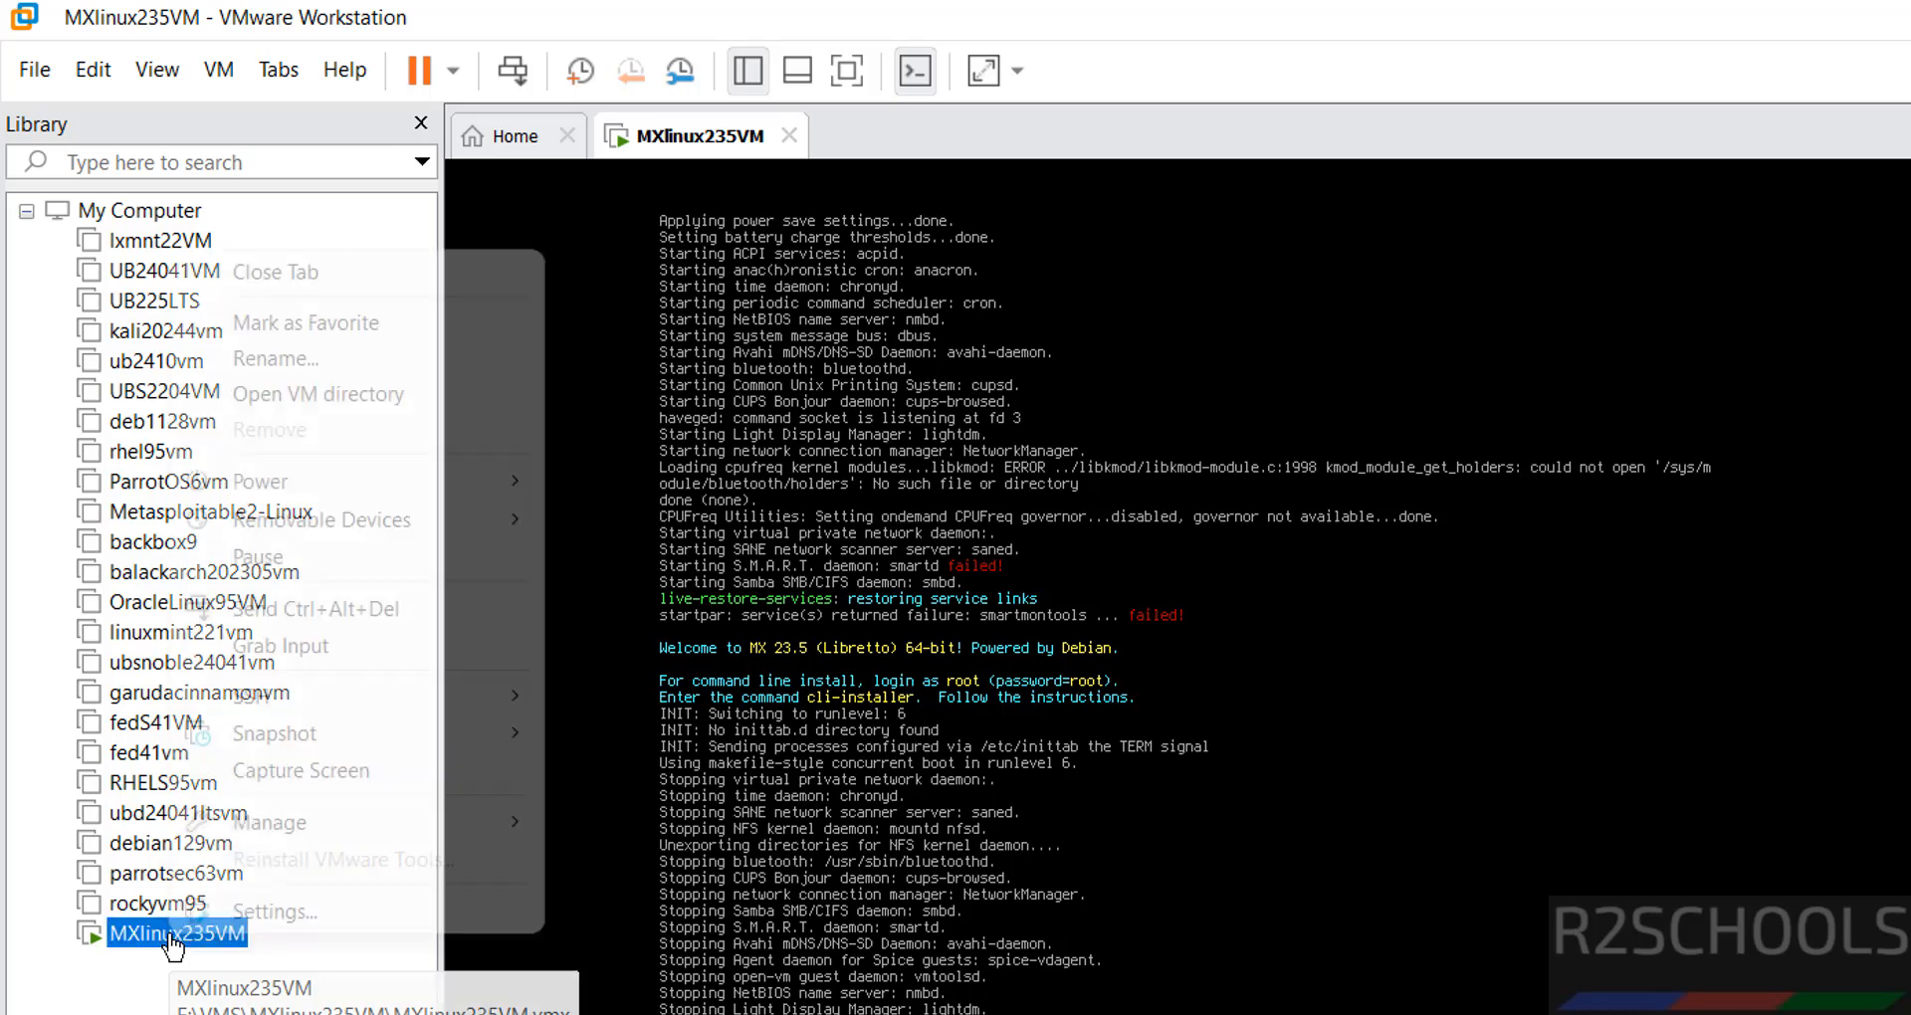
left_click(231, 913)
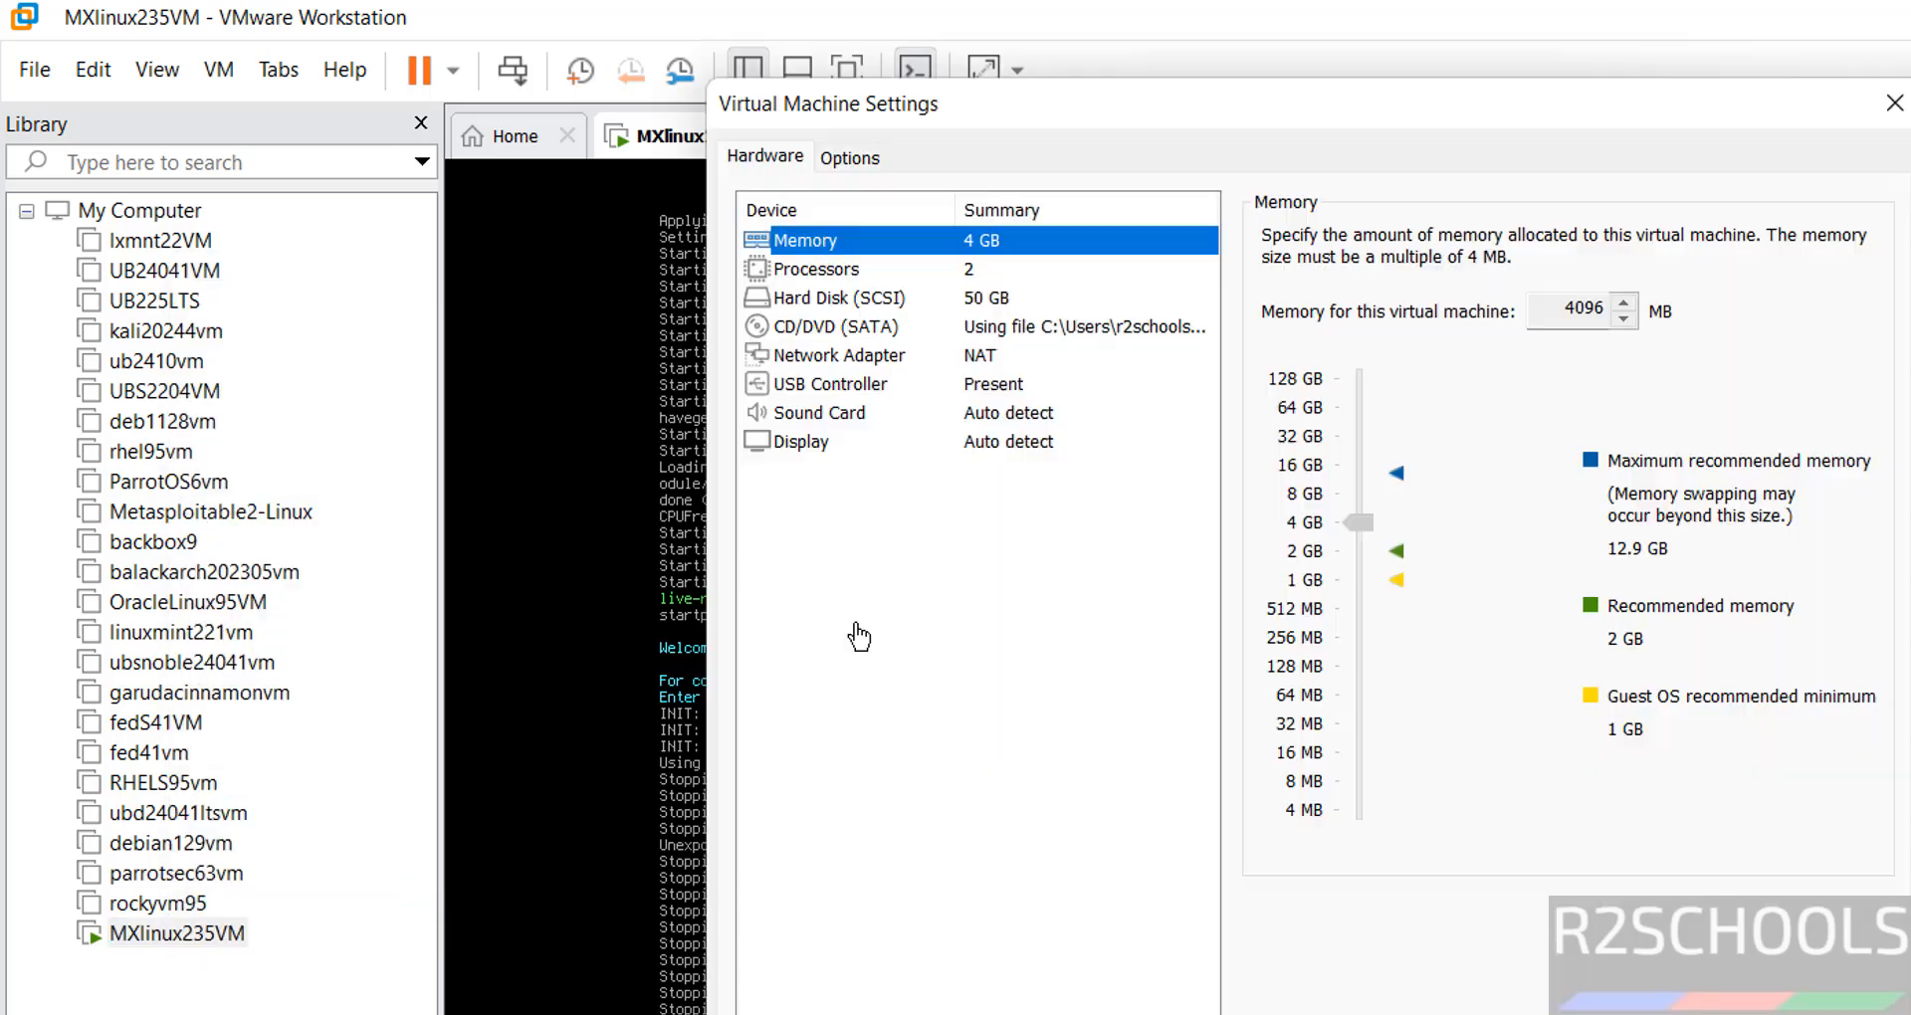
left_click(876, 334)
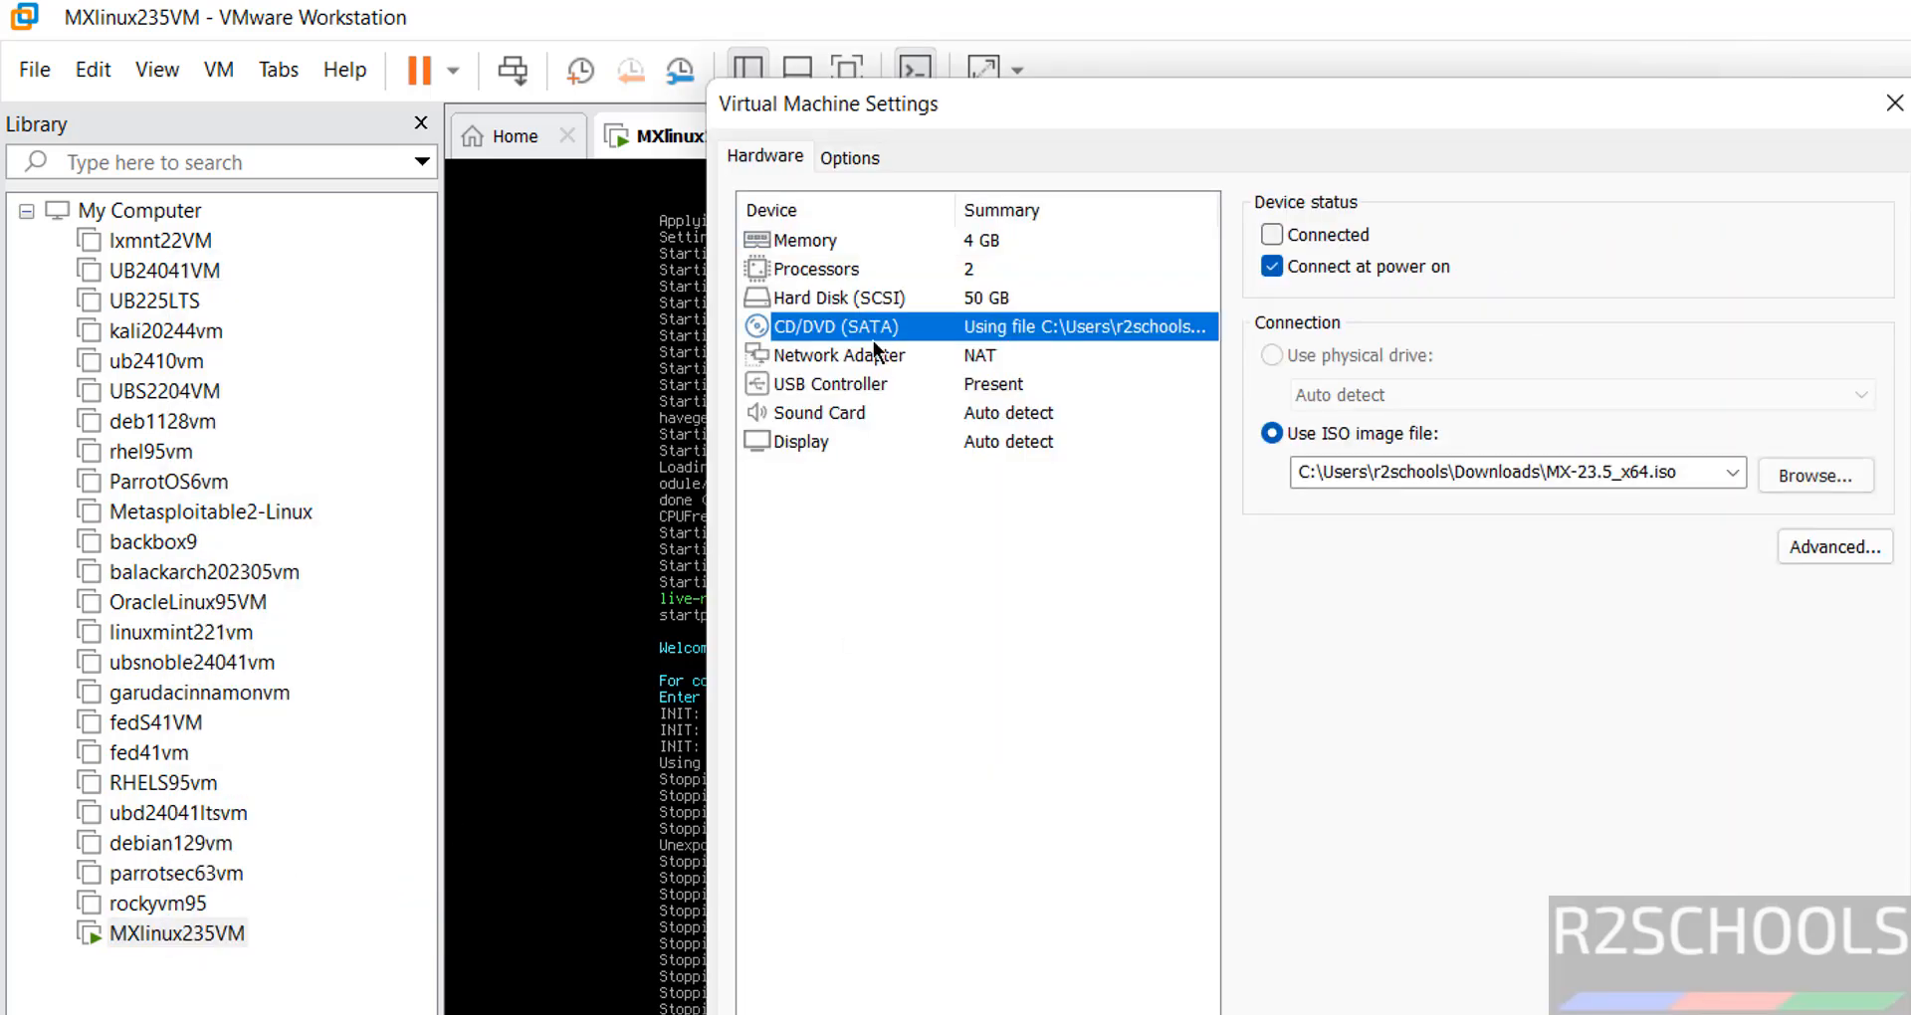
left_click(1270, 265)
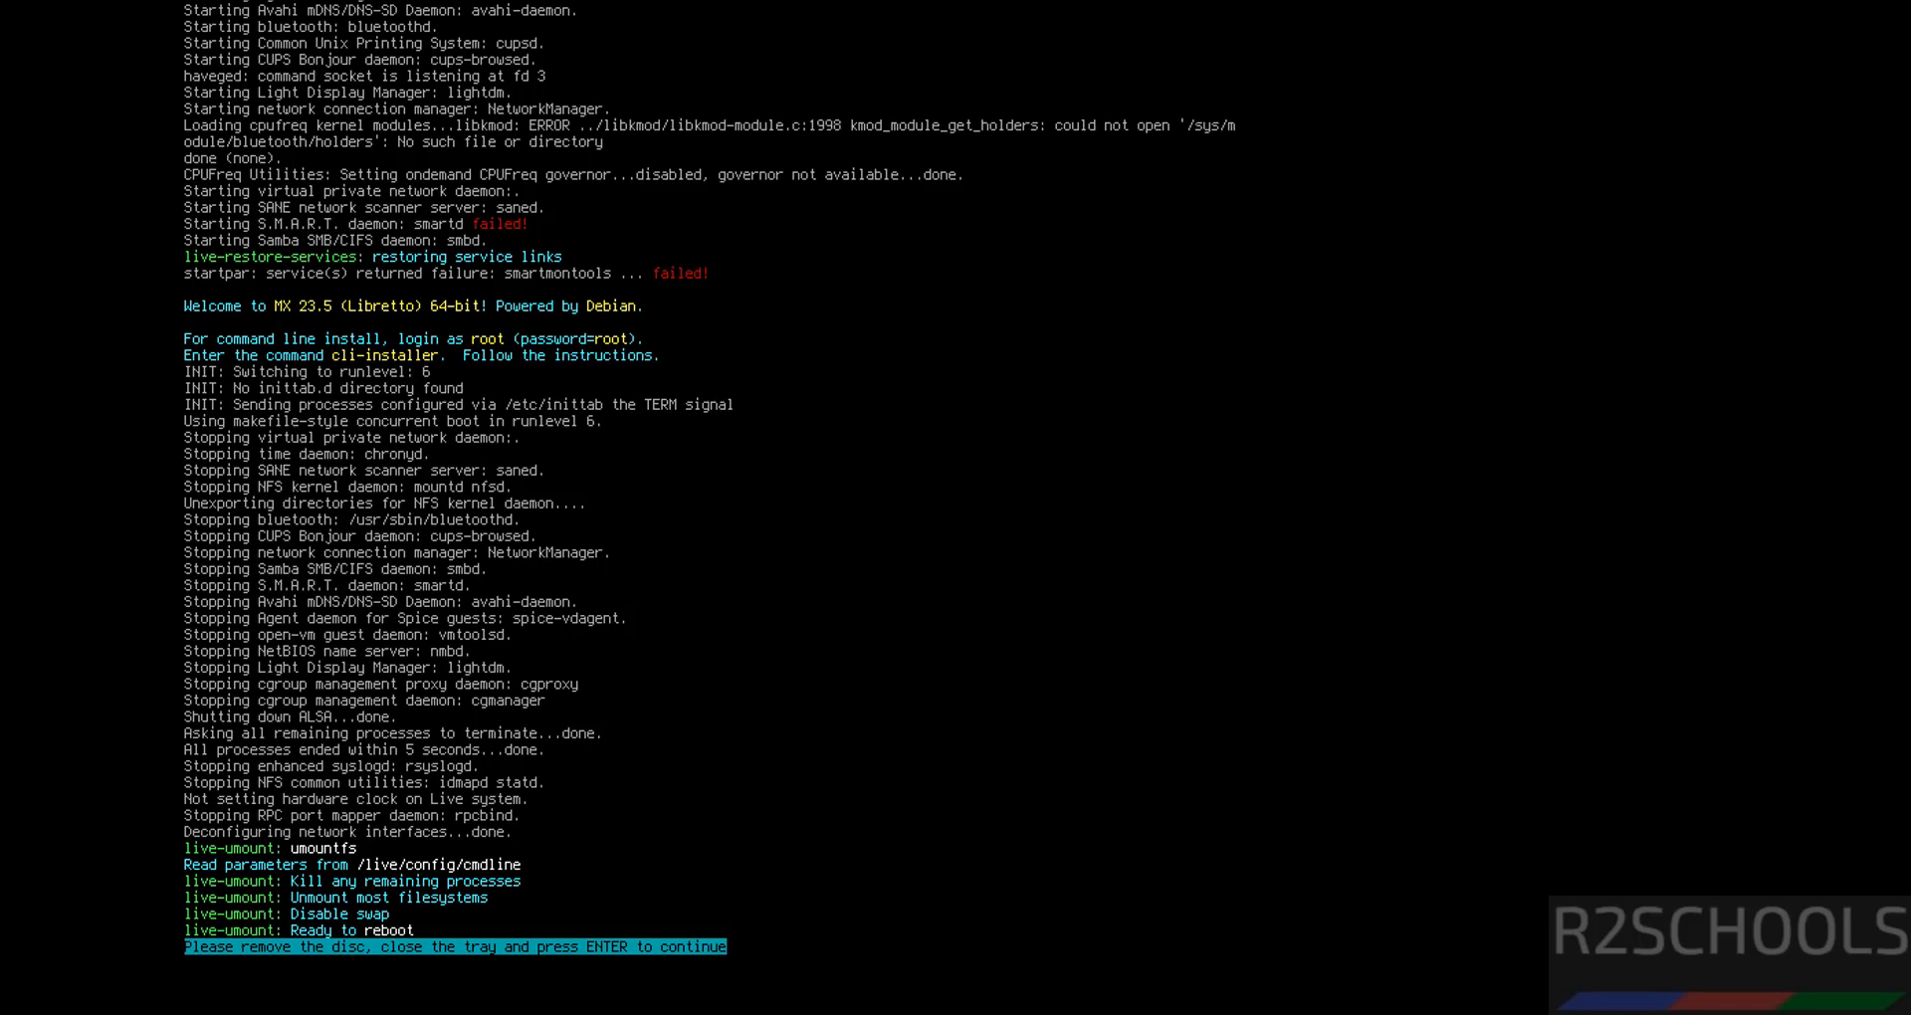
key("Return")
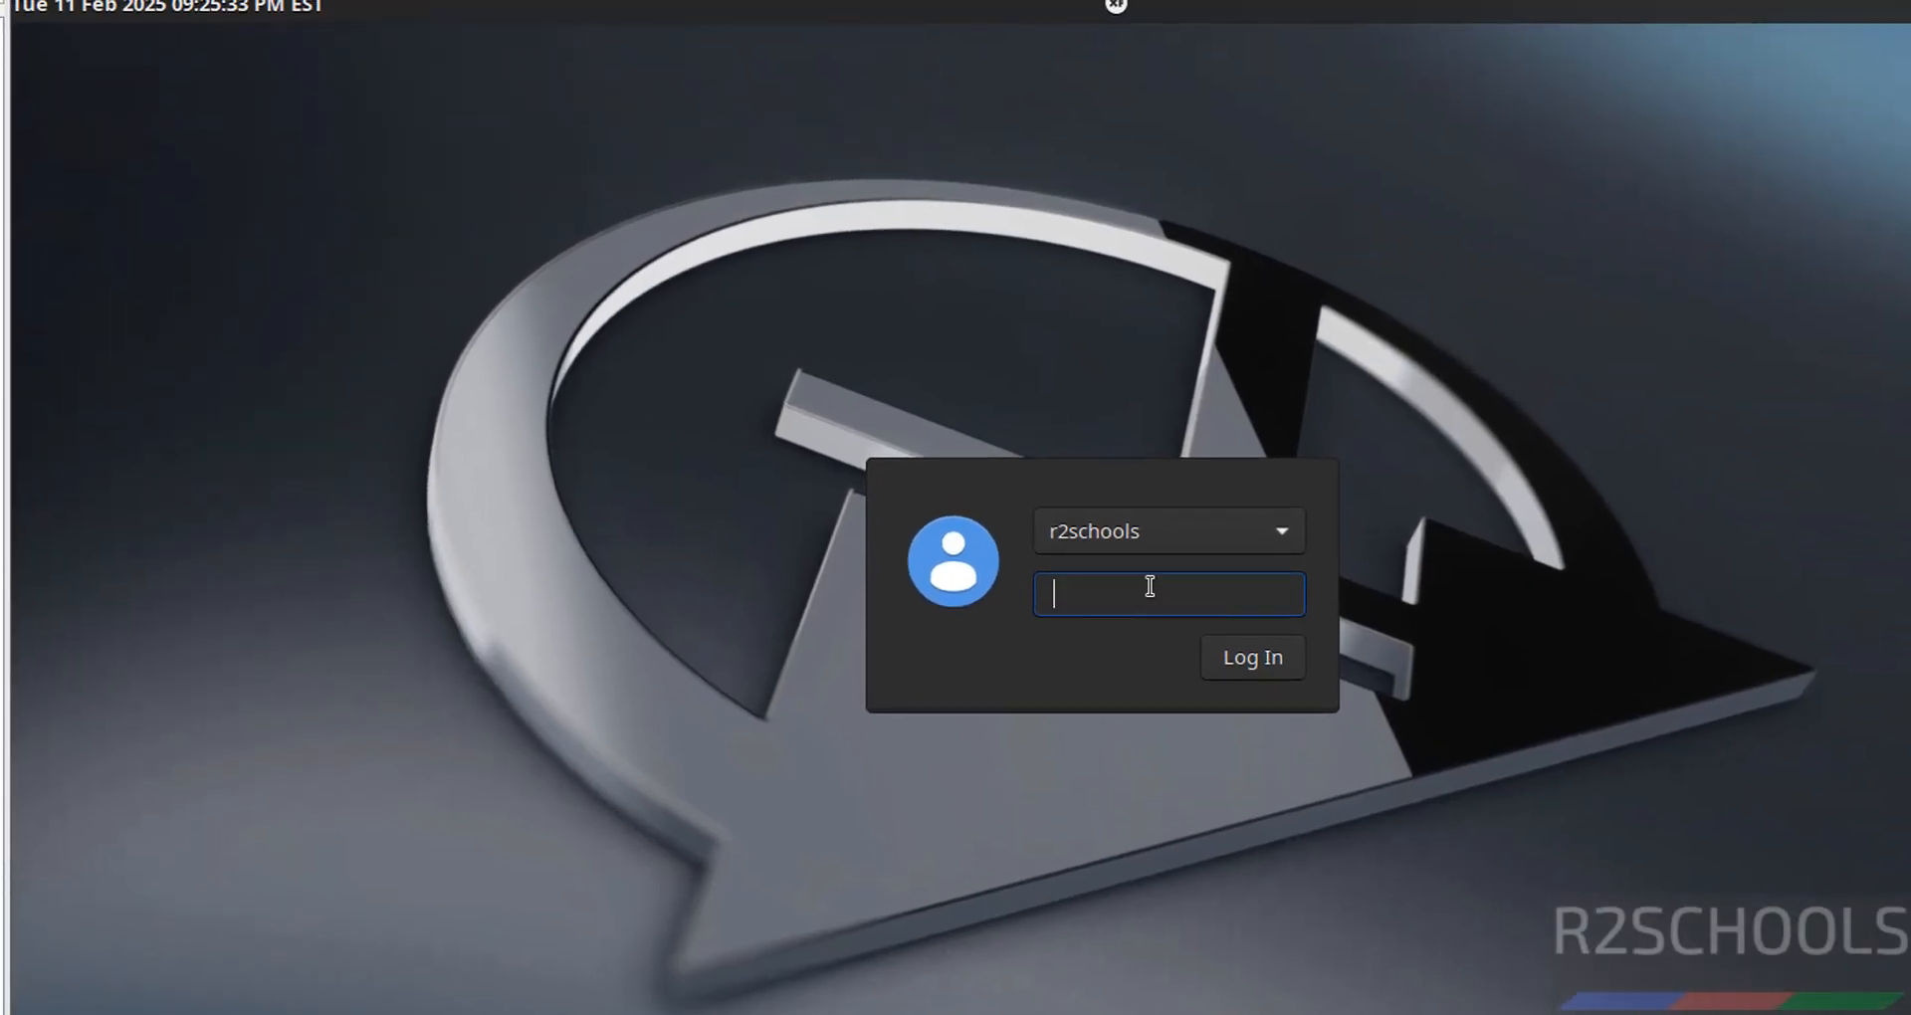
- Log in to the installed MX-23.5 desktop with the user password, then open the applications menu
key("Return")
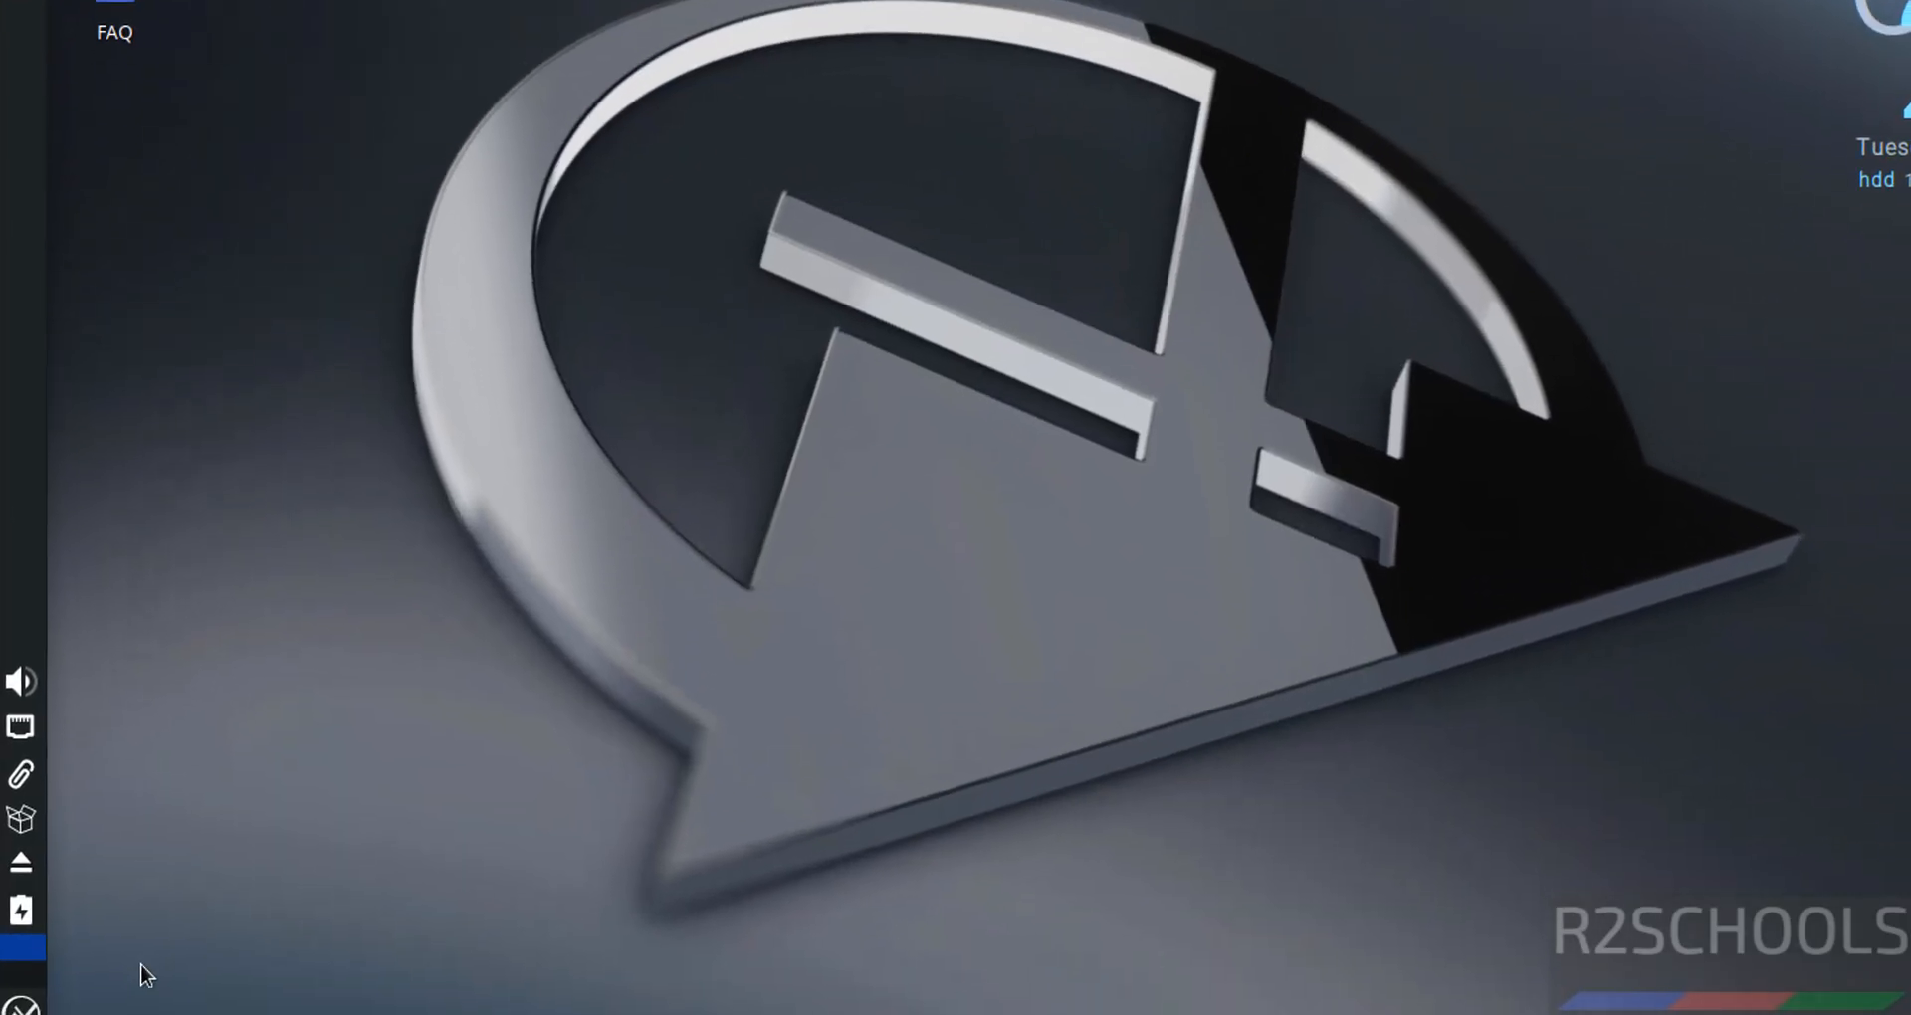
left_click(20, 995)
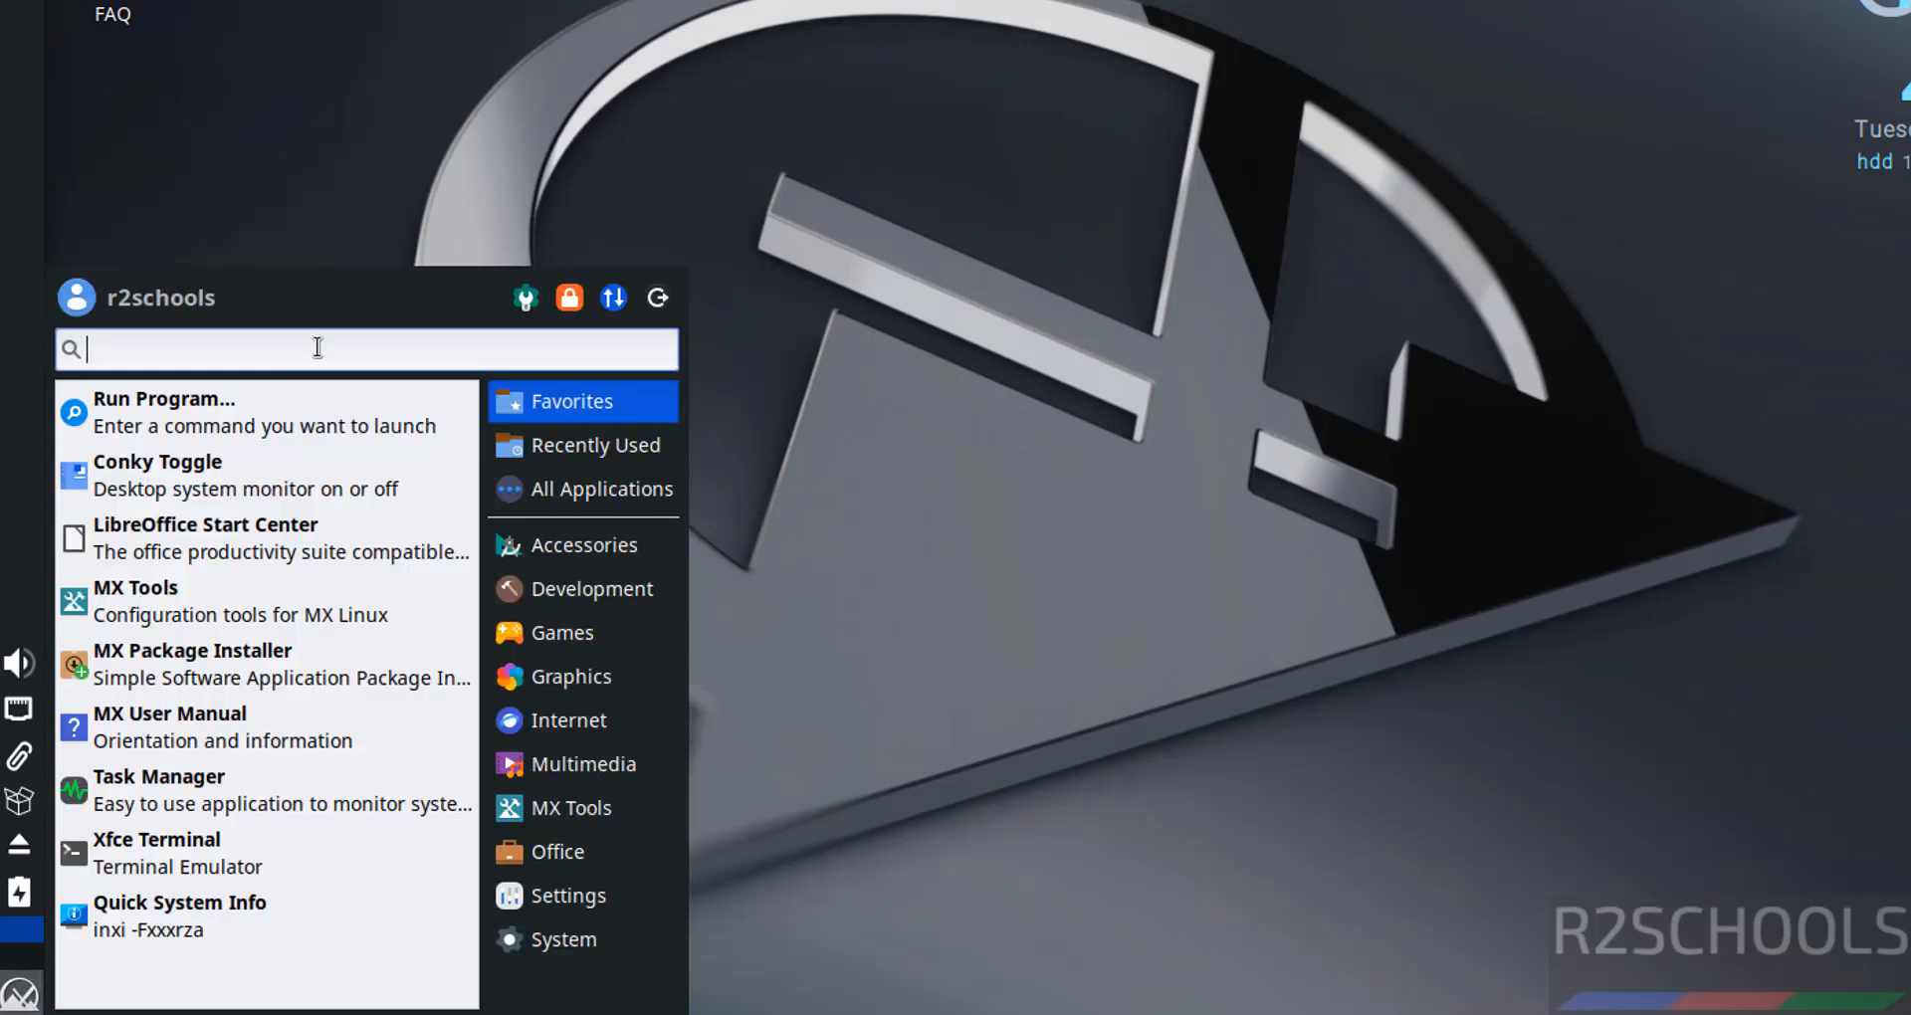
- Launch Terminal Emulator via menu search and set its Liberation Mono Regular font to size 15
type("terminal")
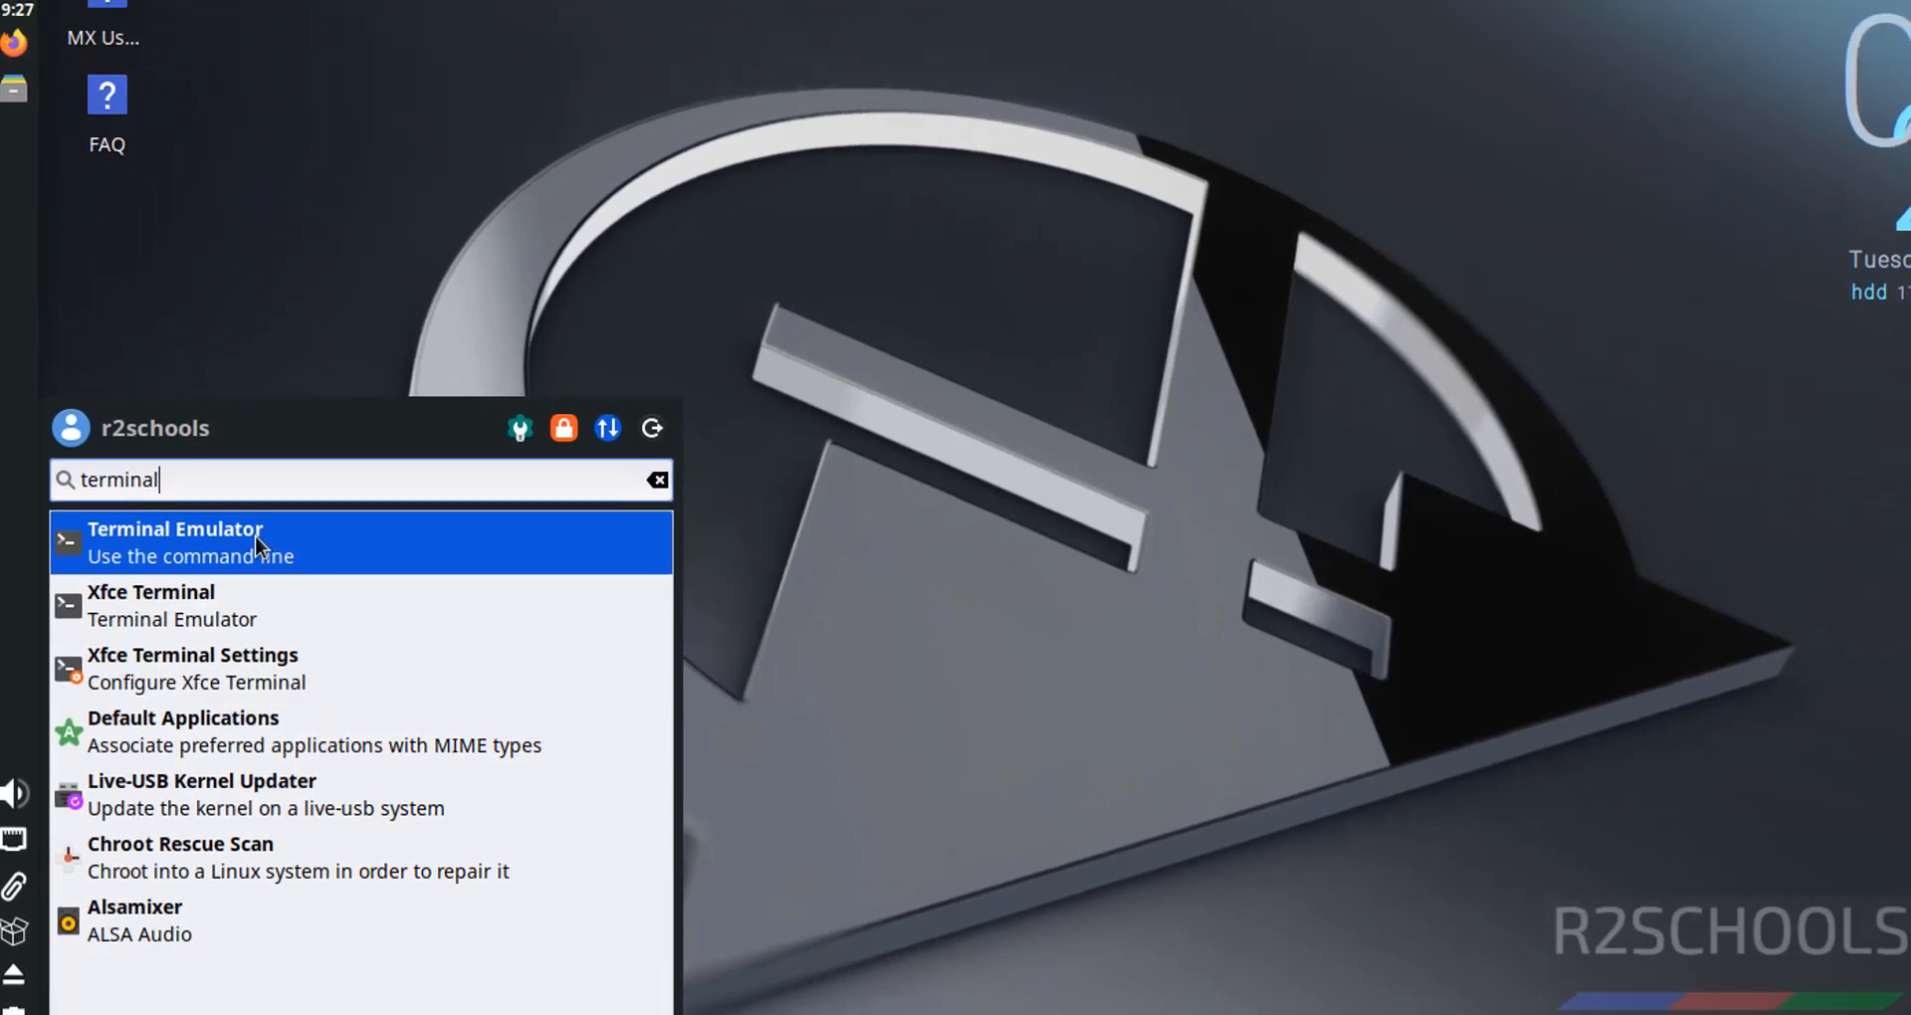
left_click(290, 403)
left_click(121, 66)
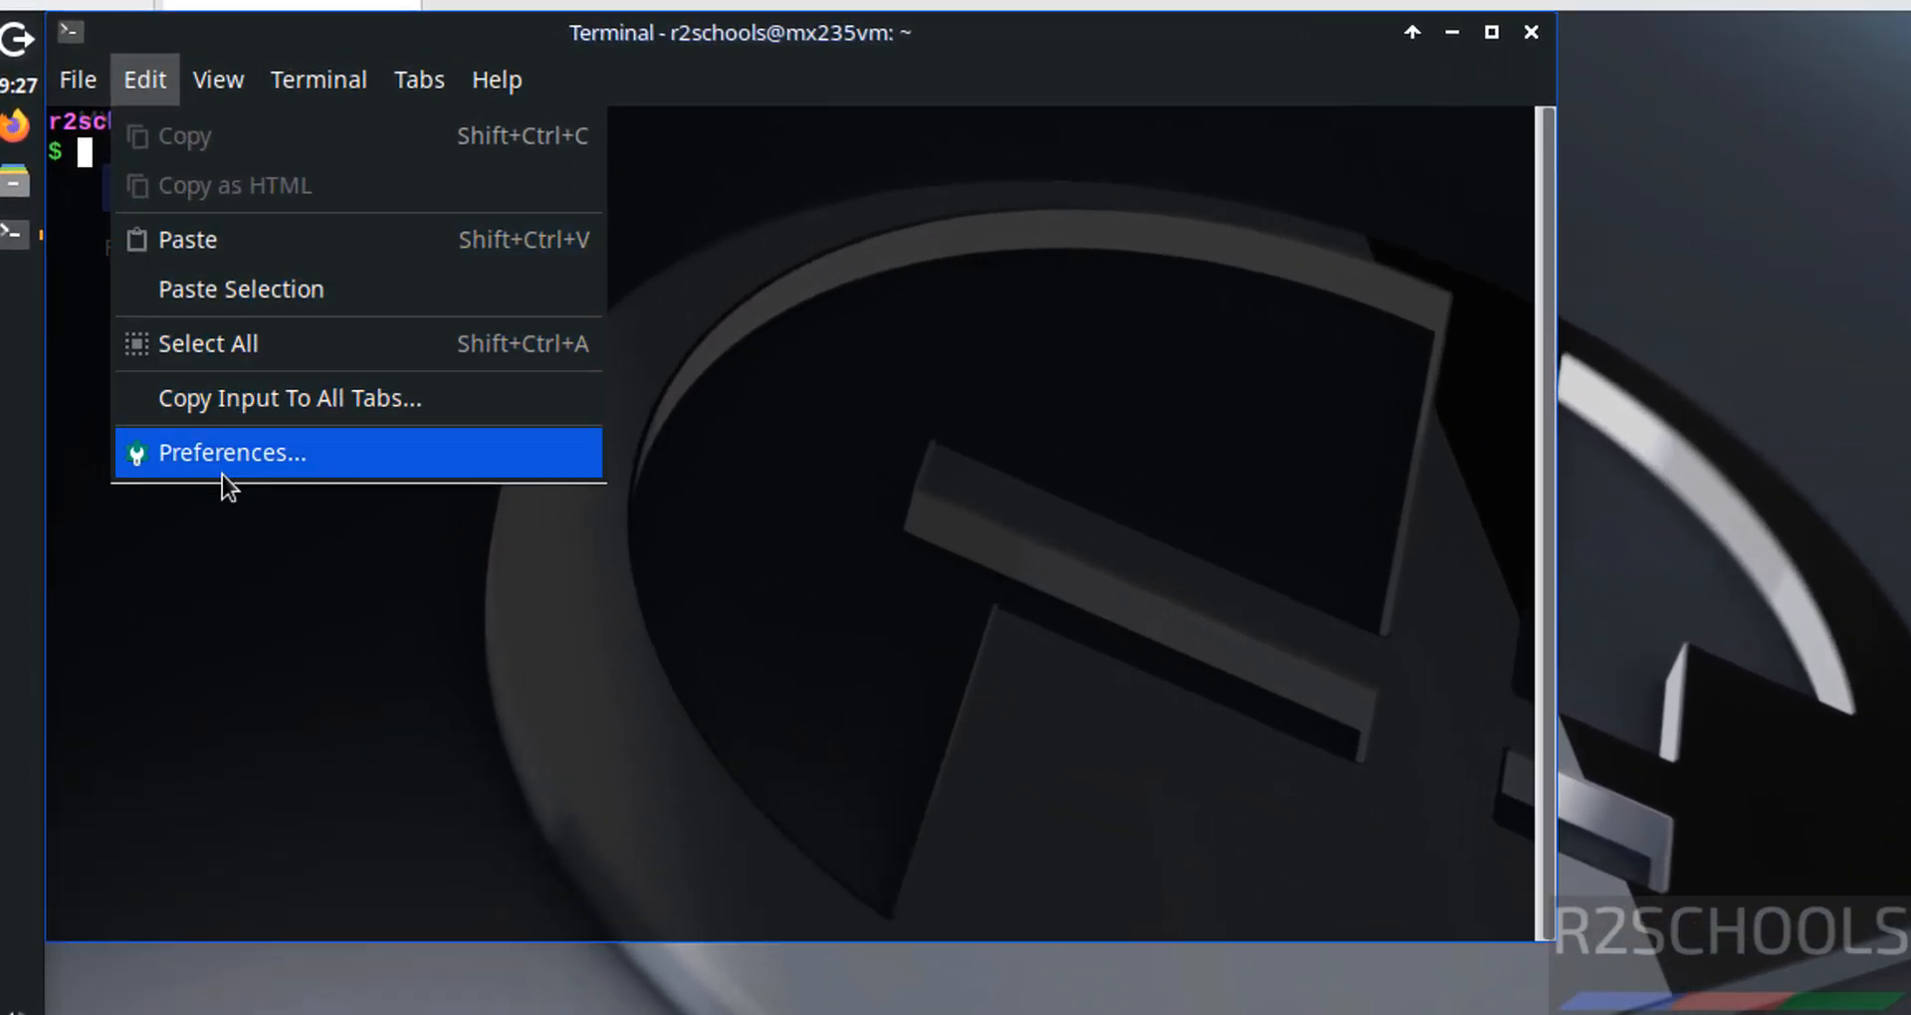
left_click(223, 468)
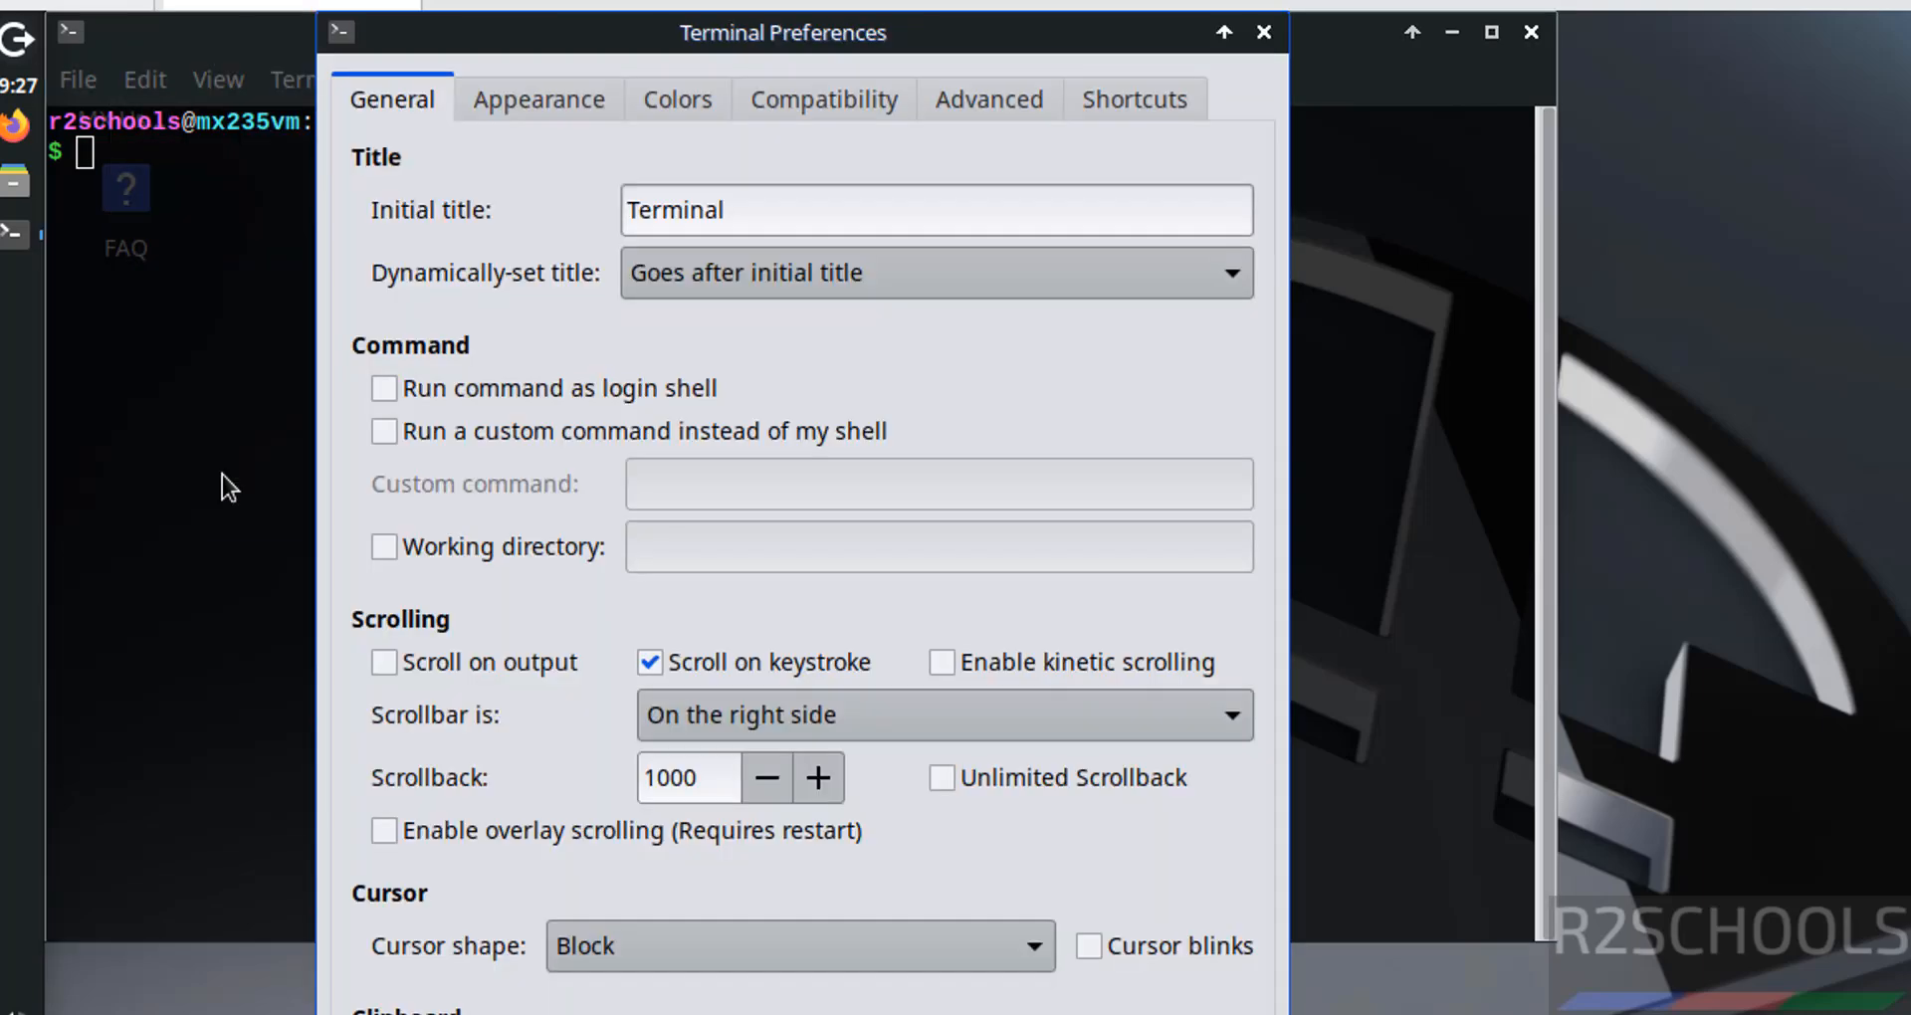
left_click(556, 101)
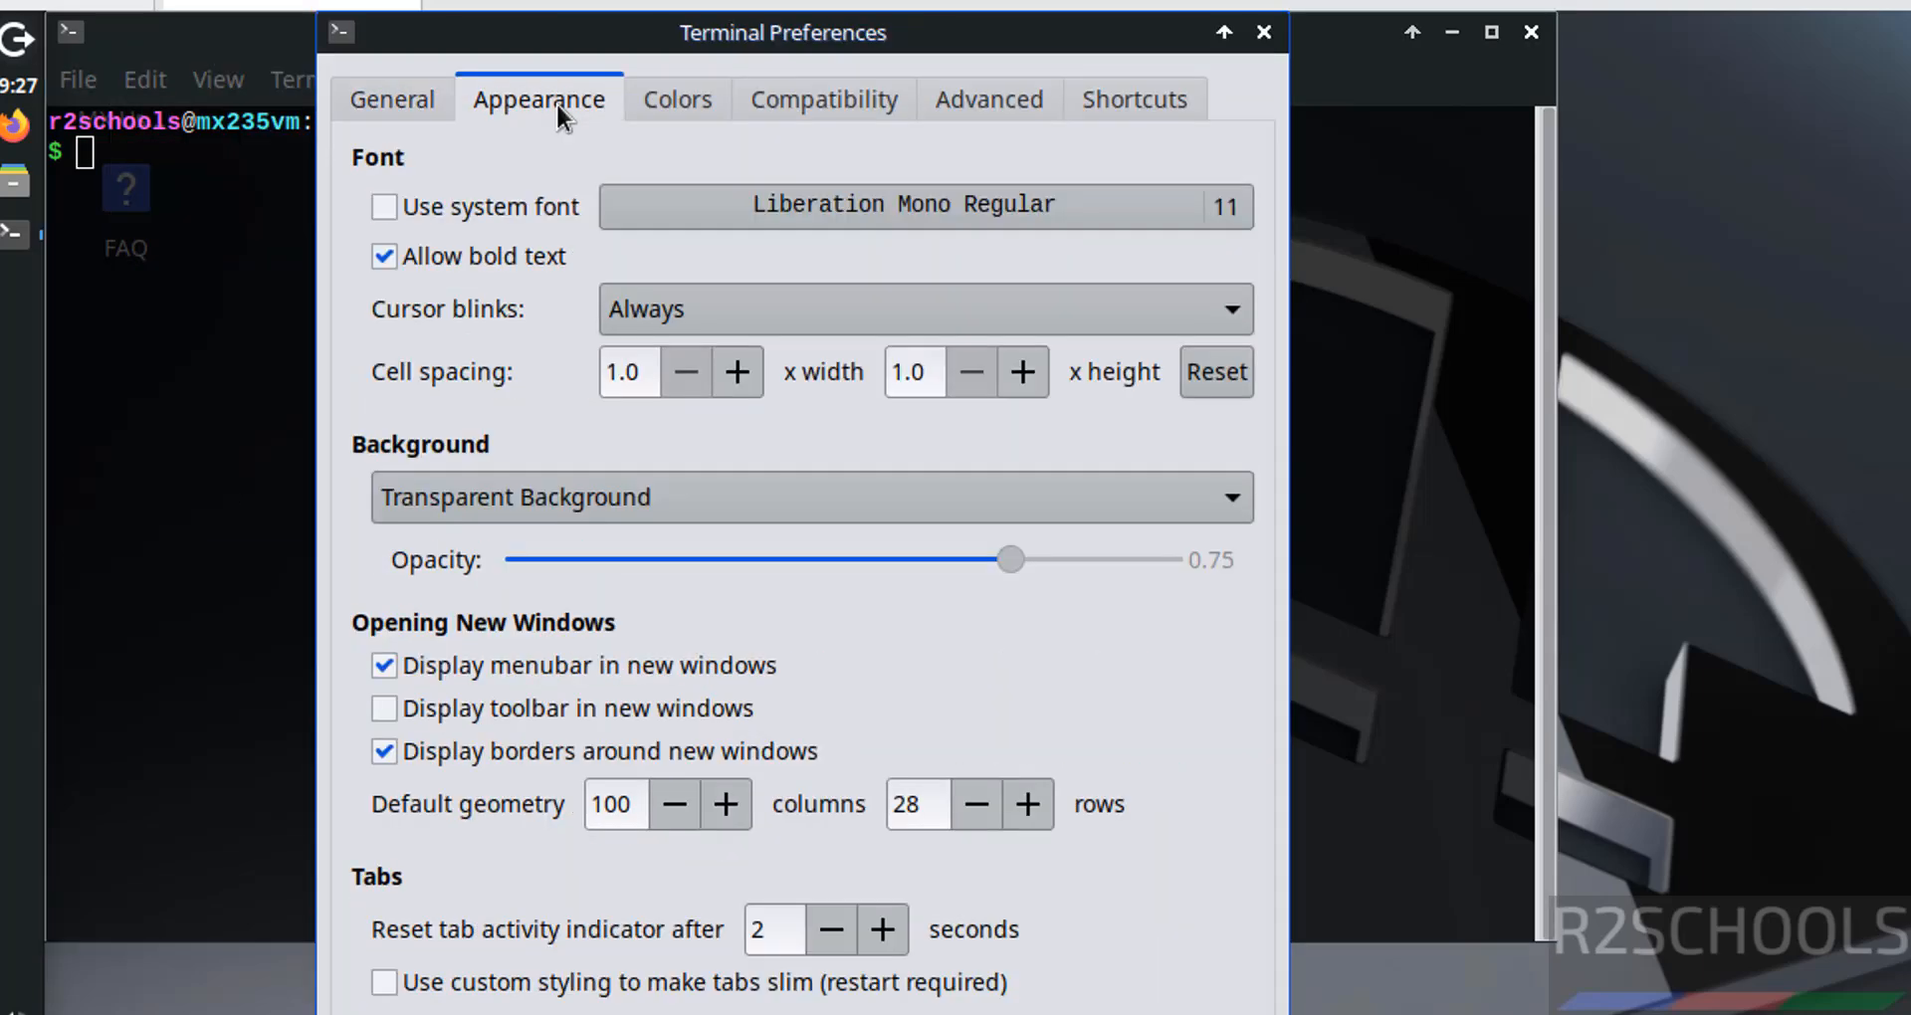
left_click(864, 205)
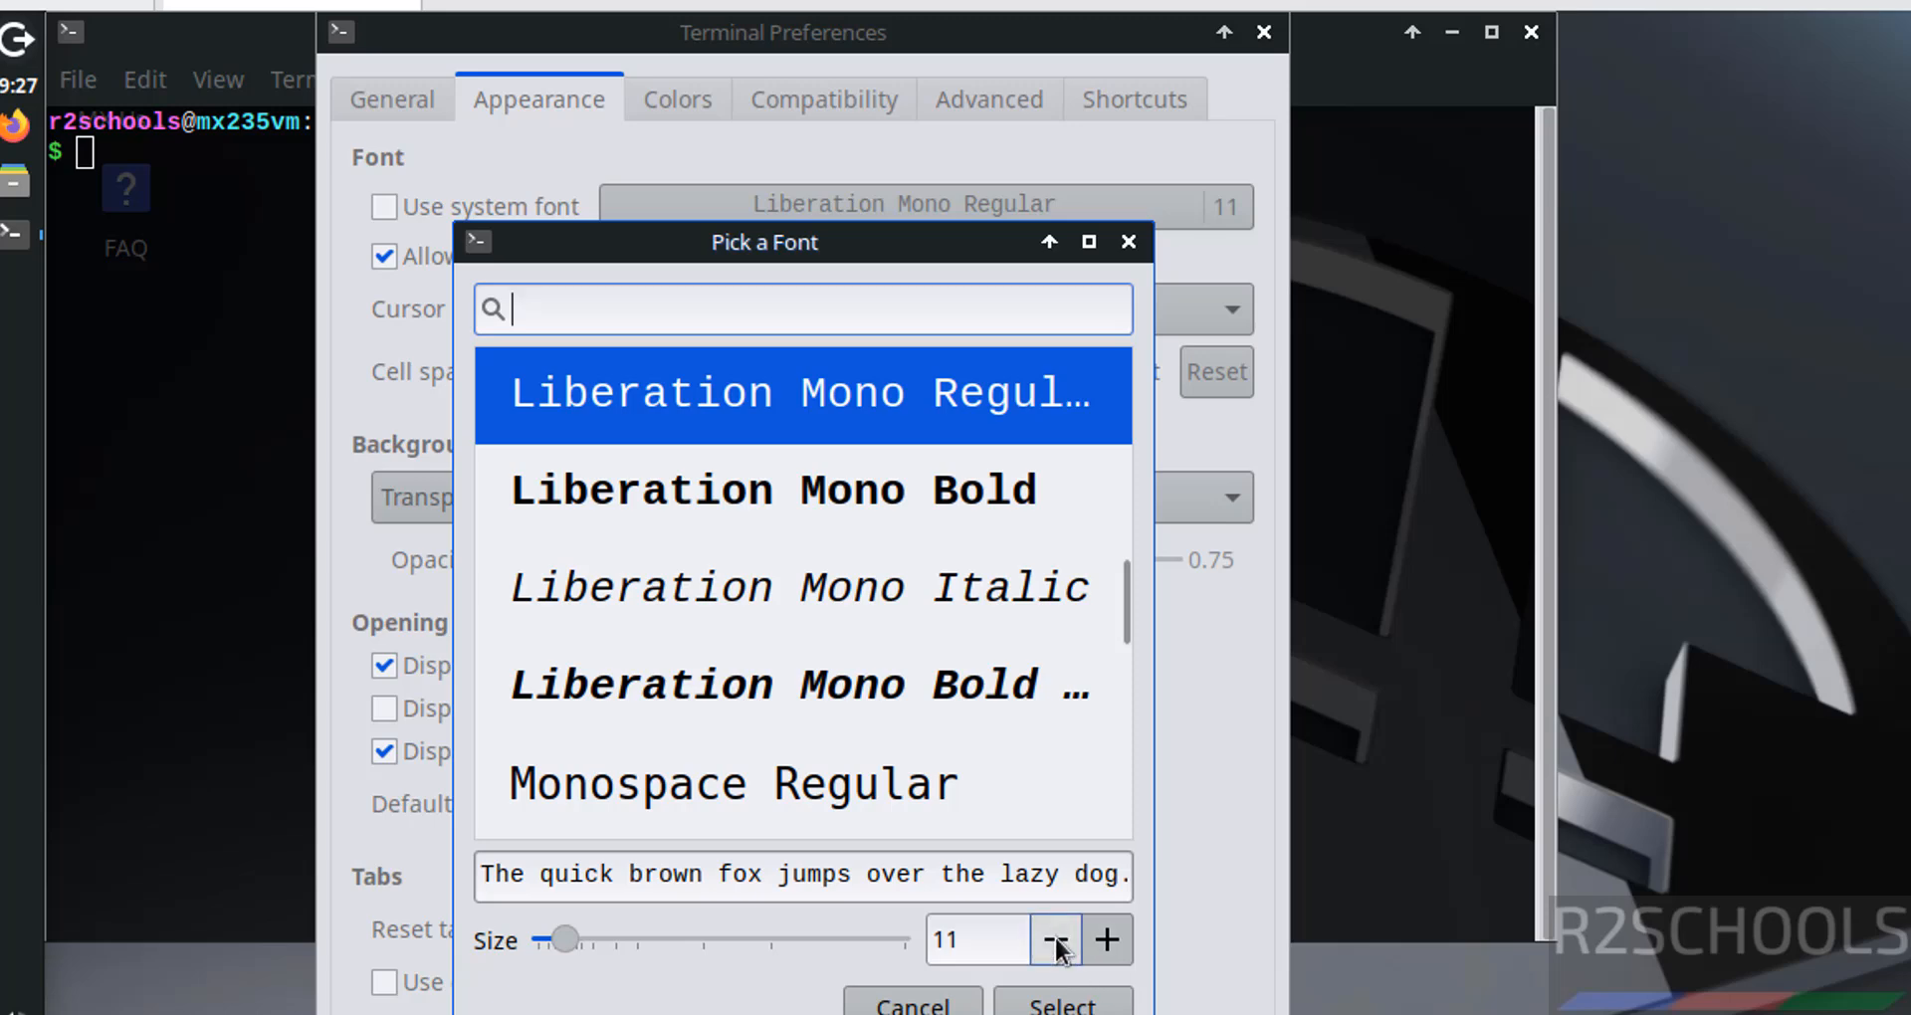
left_click(1106, 940)
left_click(1107, 940)
left_click(1107, 940)
left_click(1107, 939)
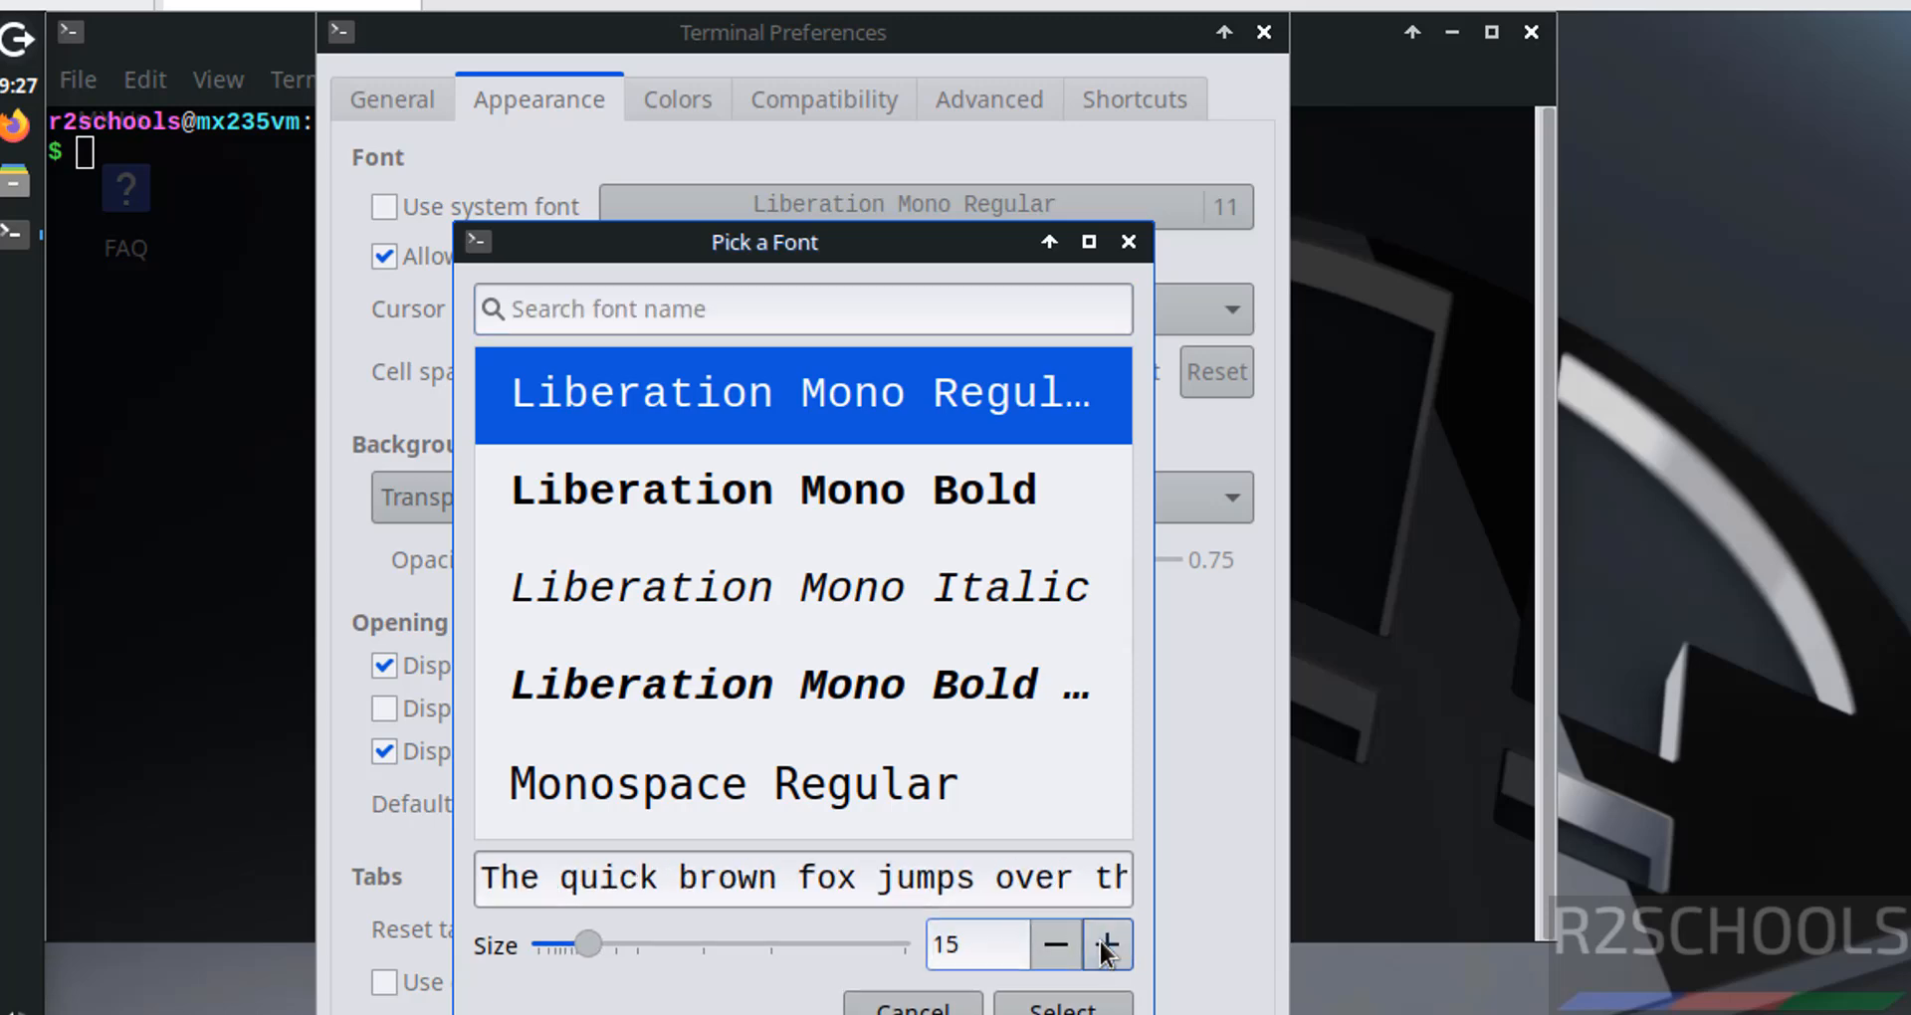
left_click(1053, 1005)
left_click(1216, 1013)
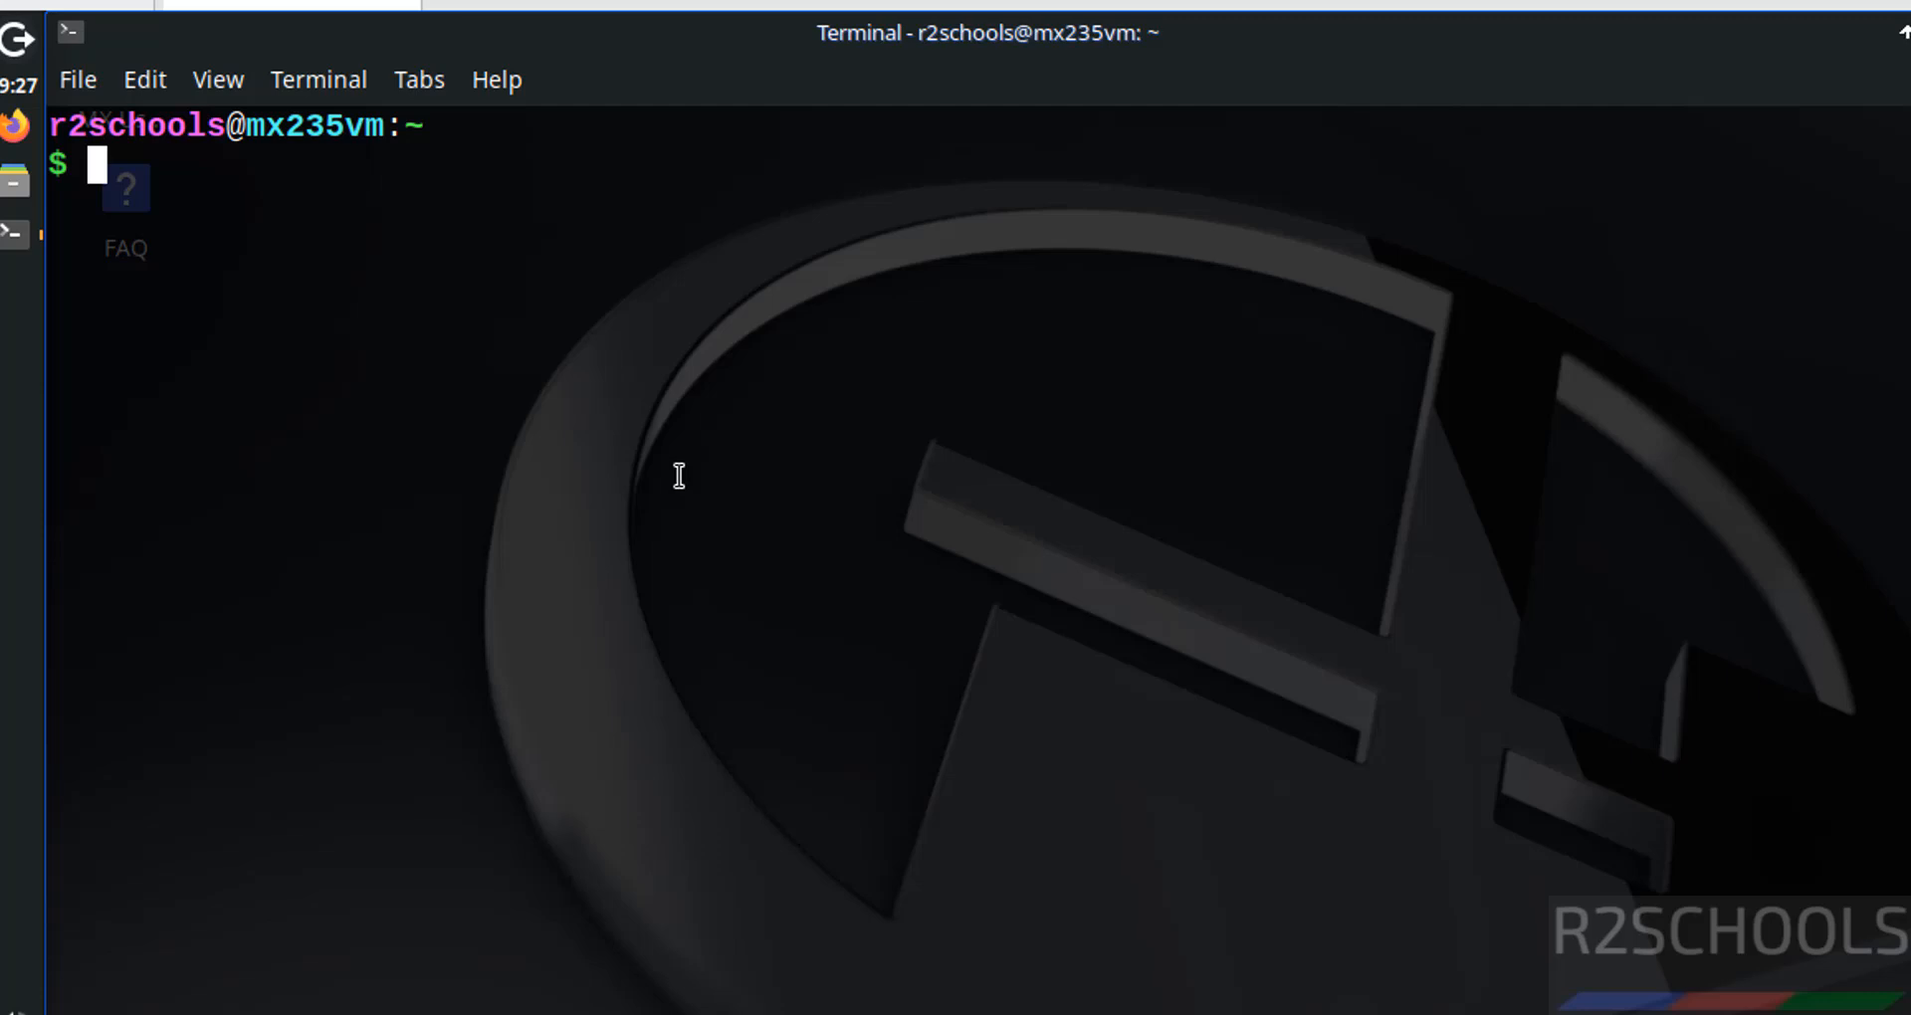
- Run ifconfig and ip addr to list network addresses, then clear the screen
type("ifconfig")
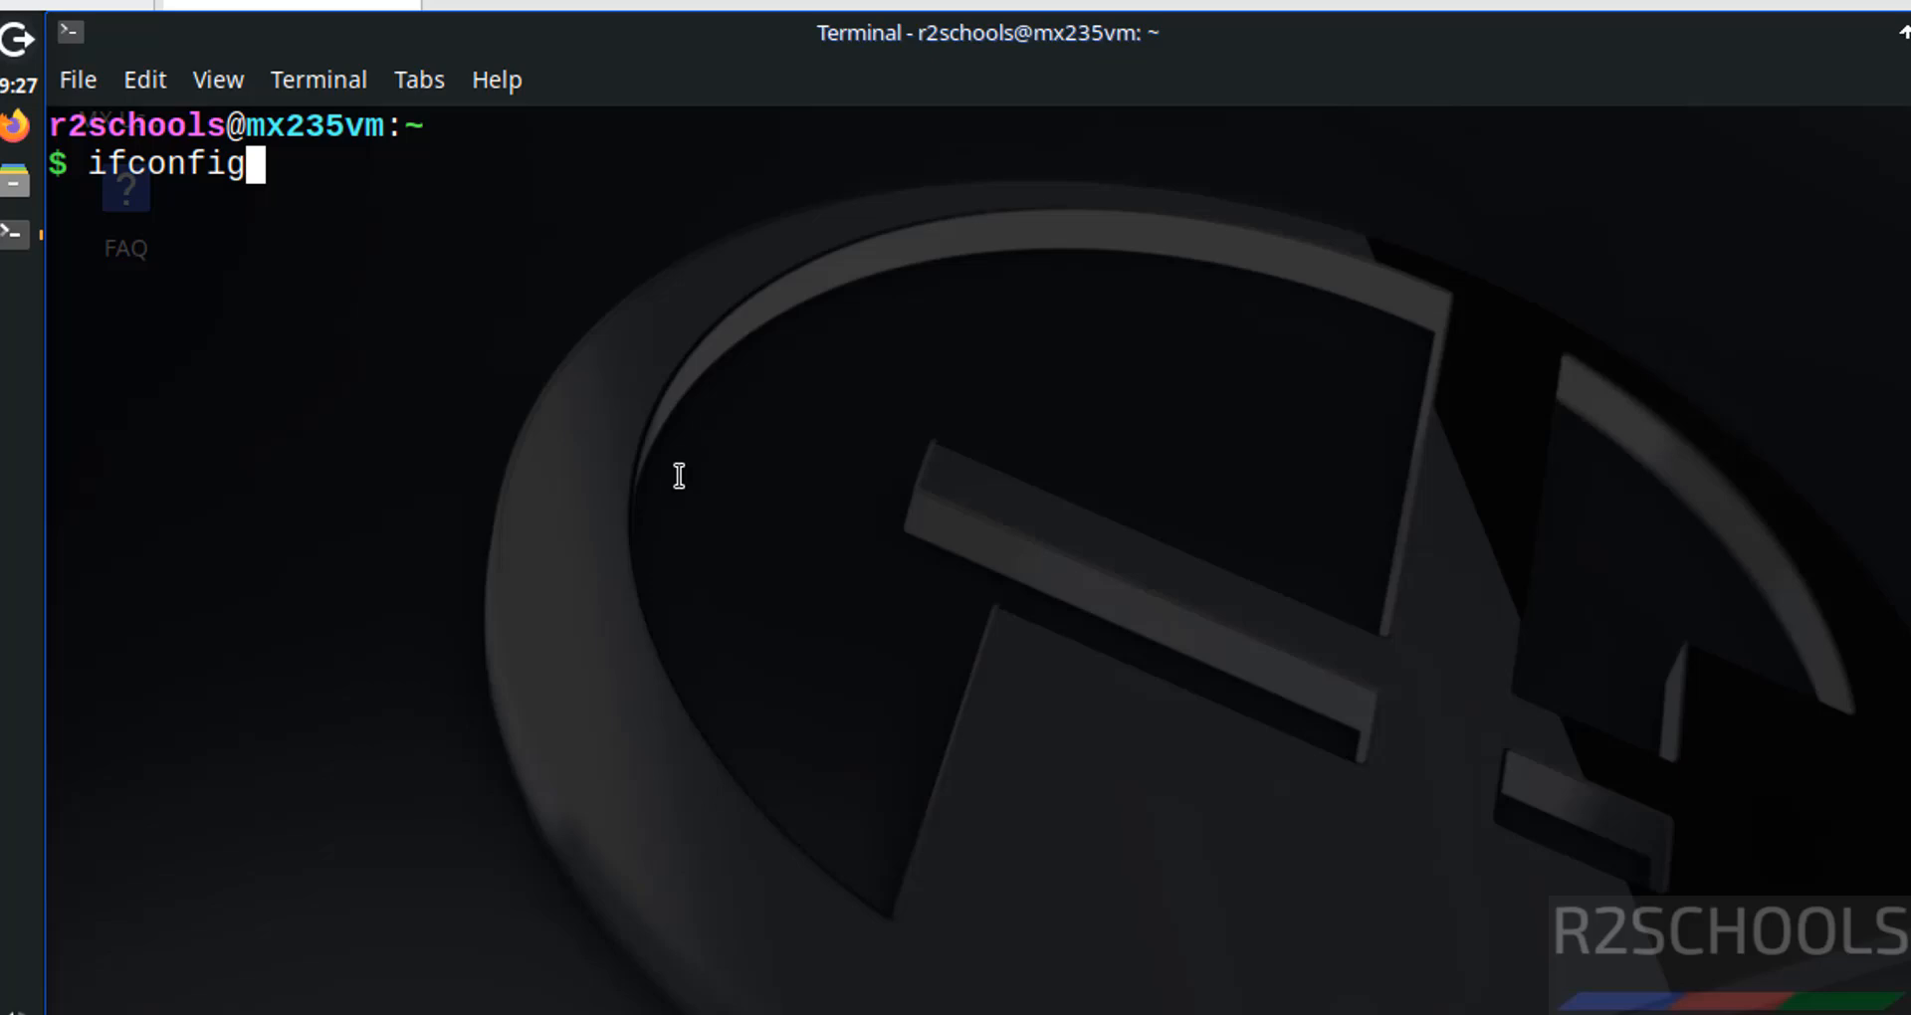
key("Return")
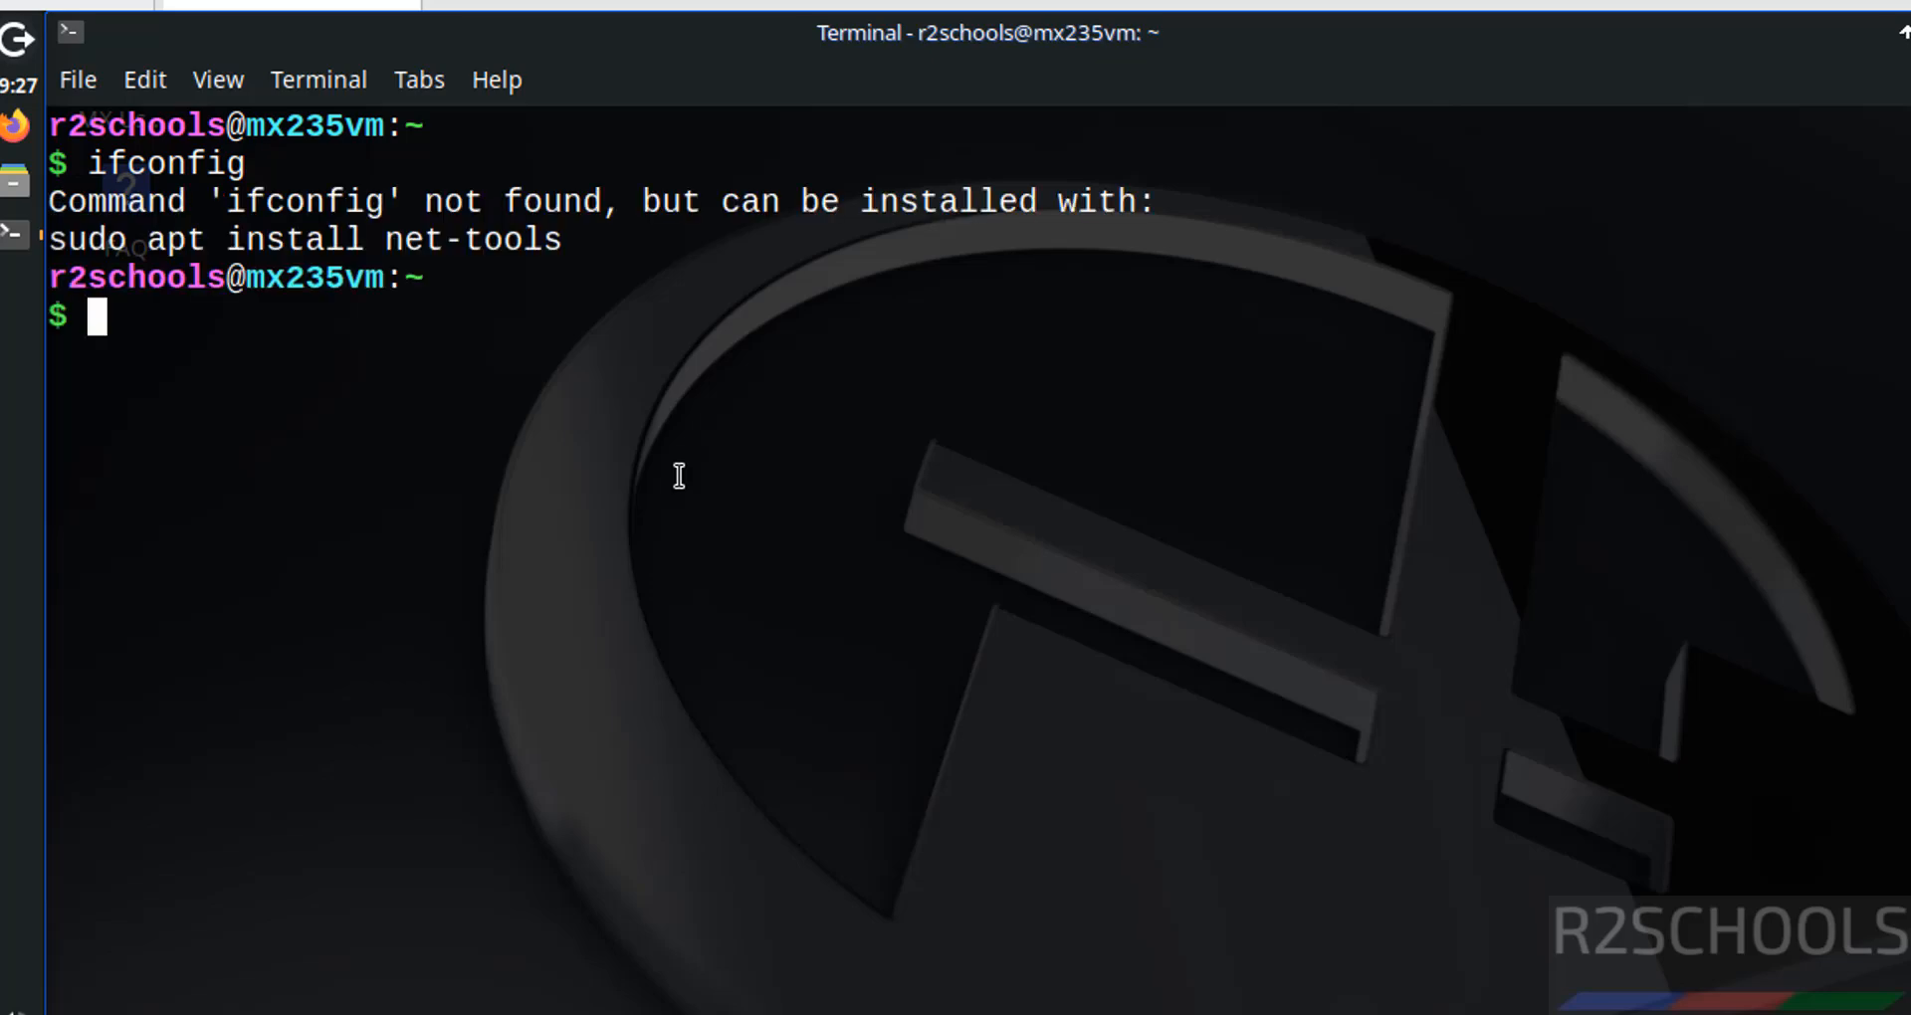
type("ip addr")
key("Return")
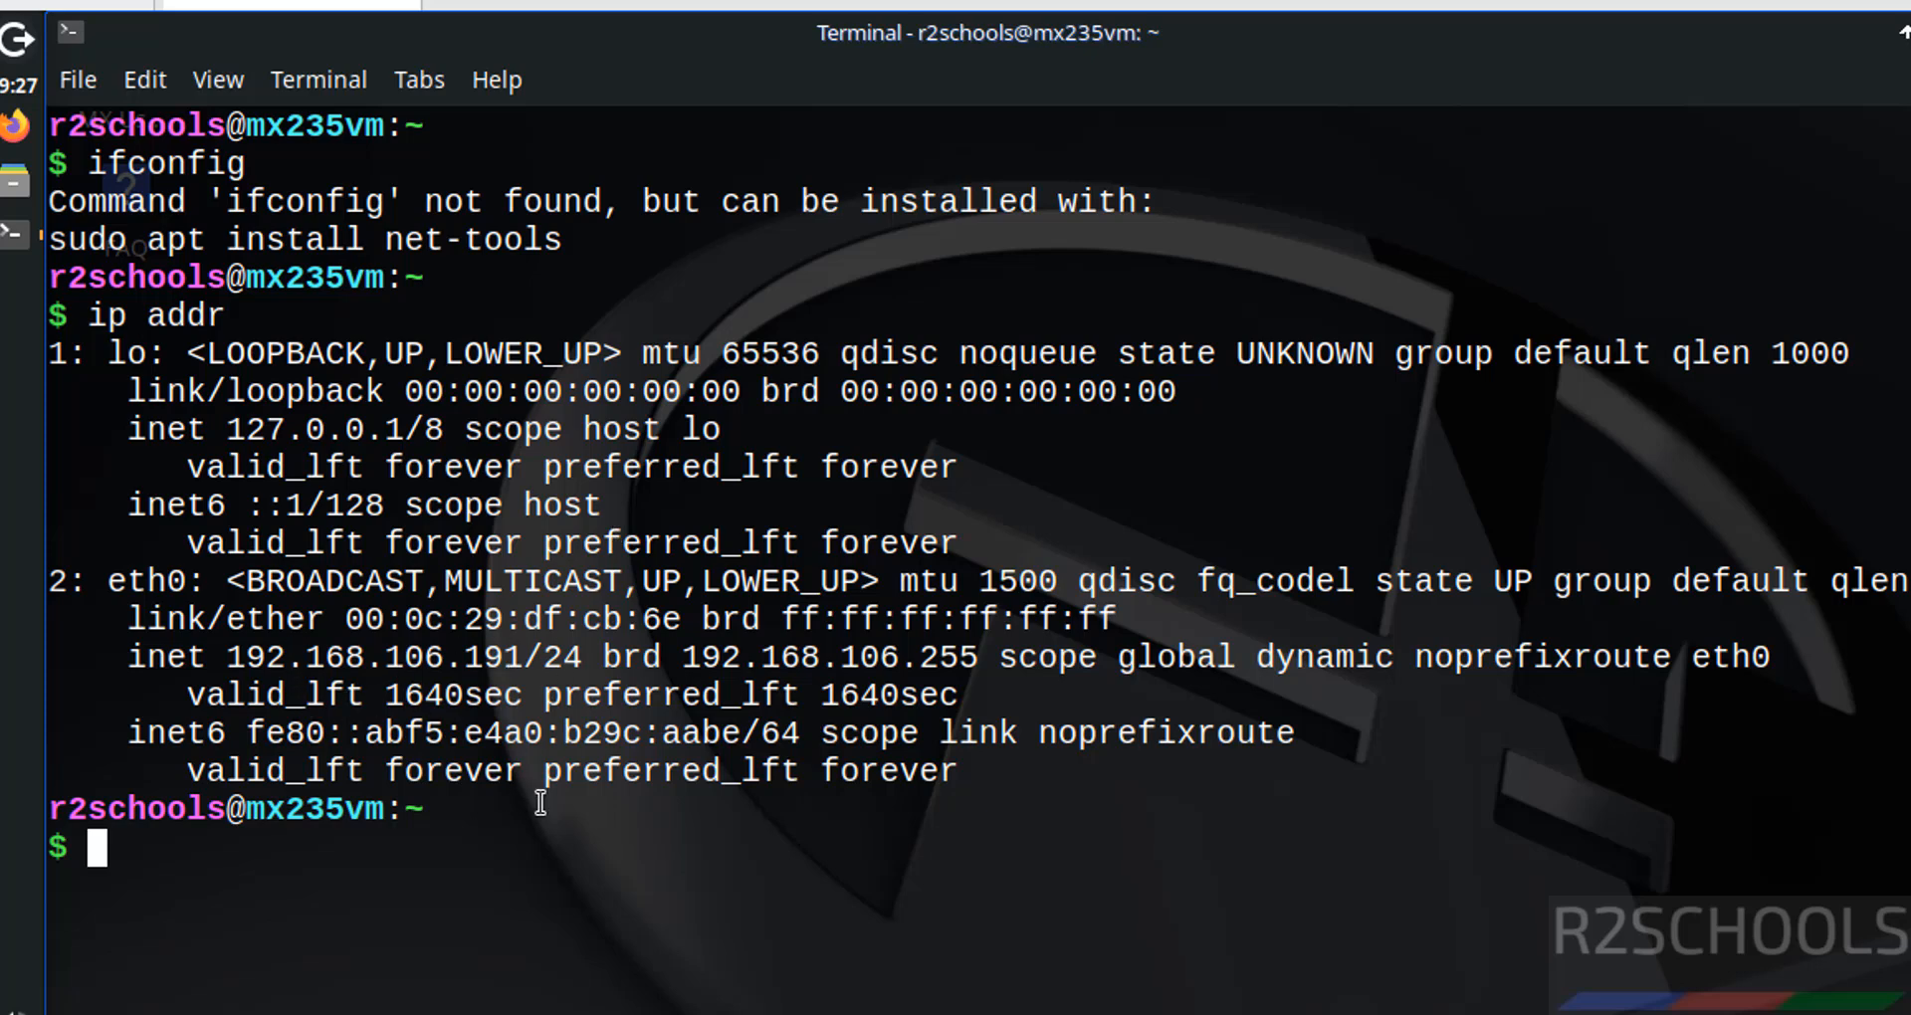
key("ctrl+l")
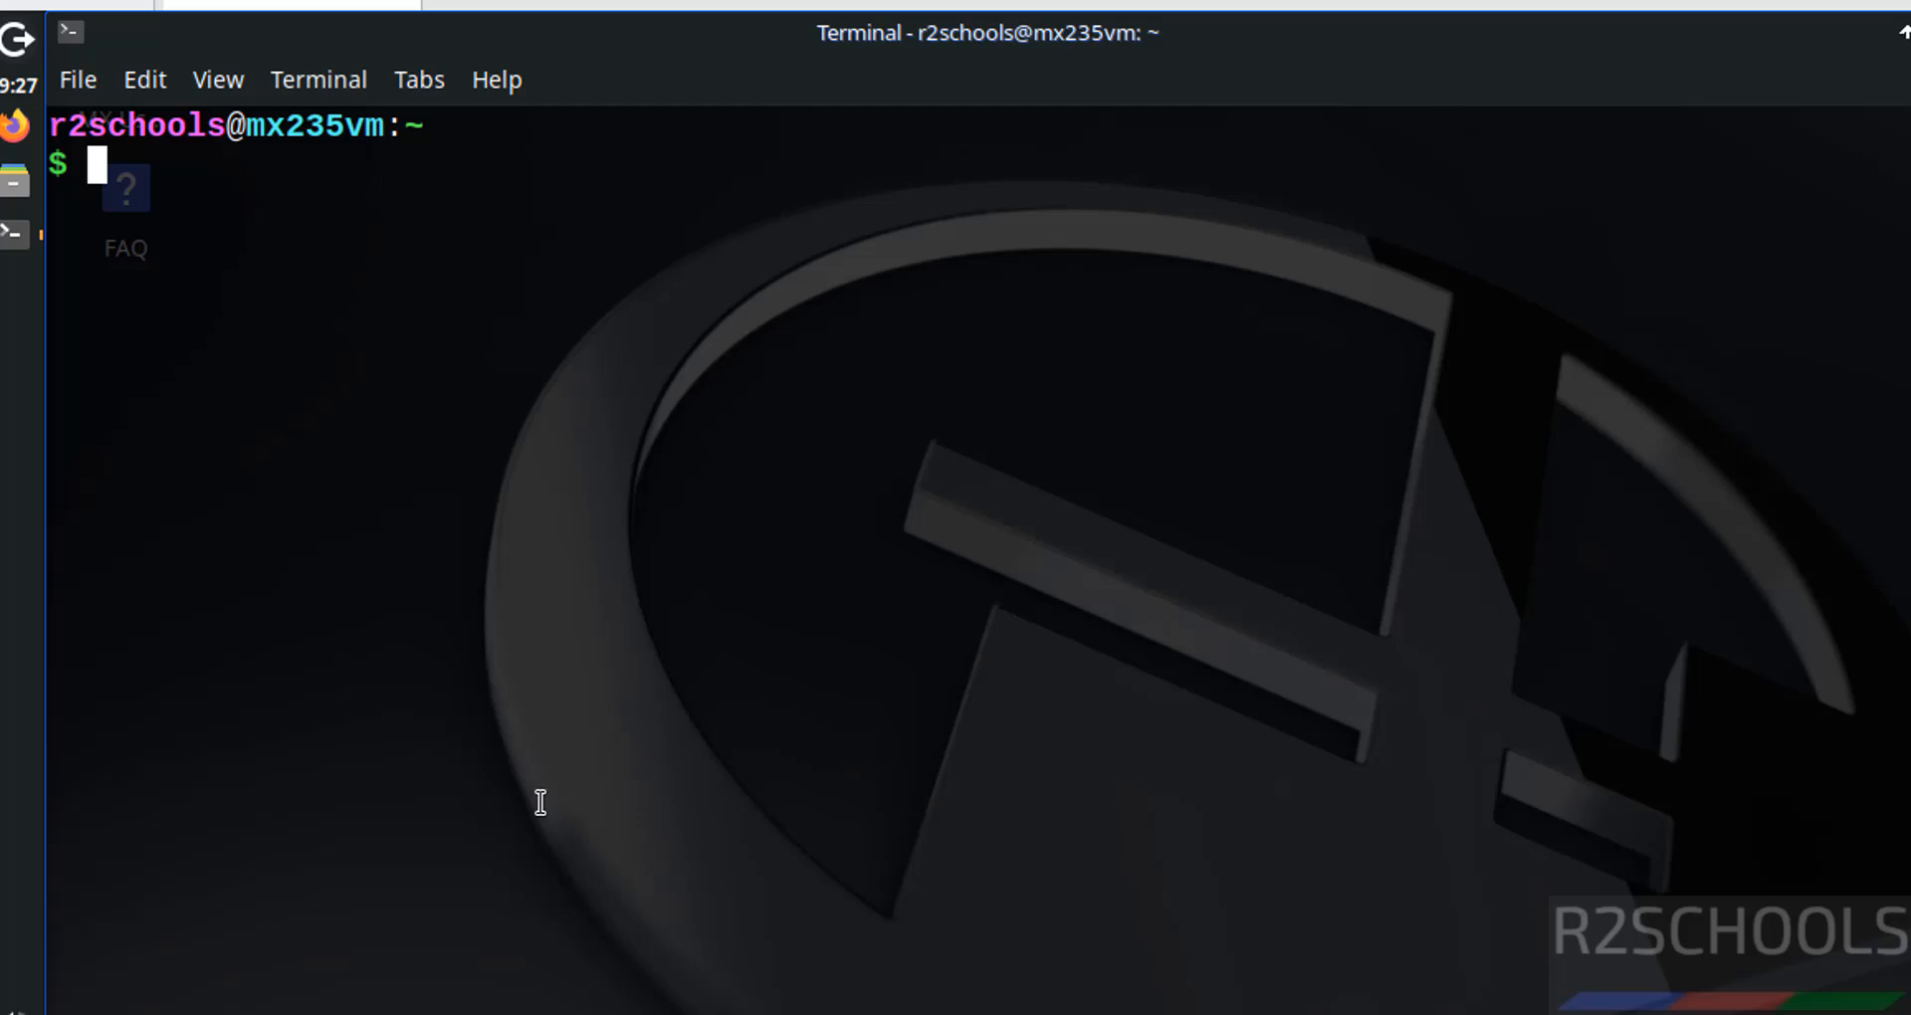
- Run 'sudo apt update && sudo apt upgrade', fixing the typo and entering the sudo password
type("sudo apt upd ")
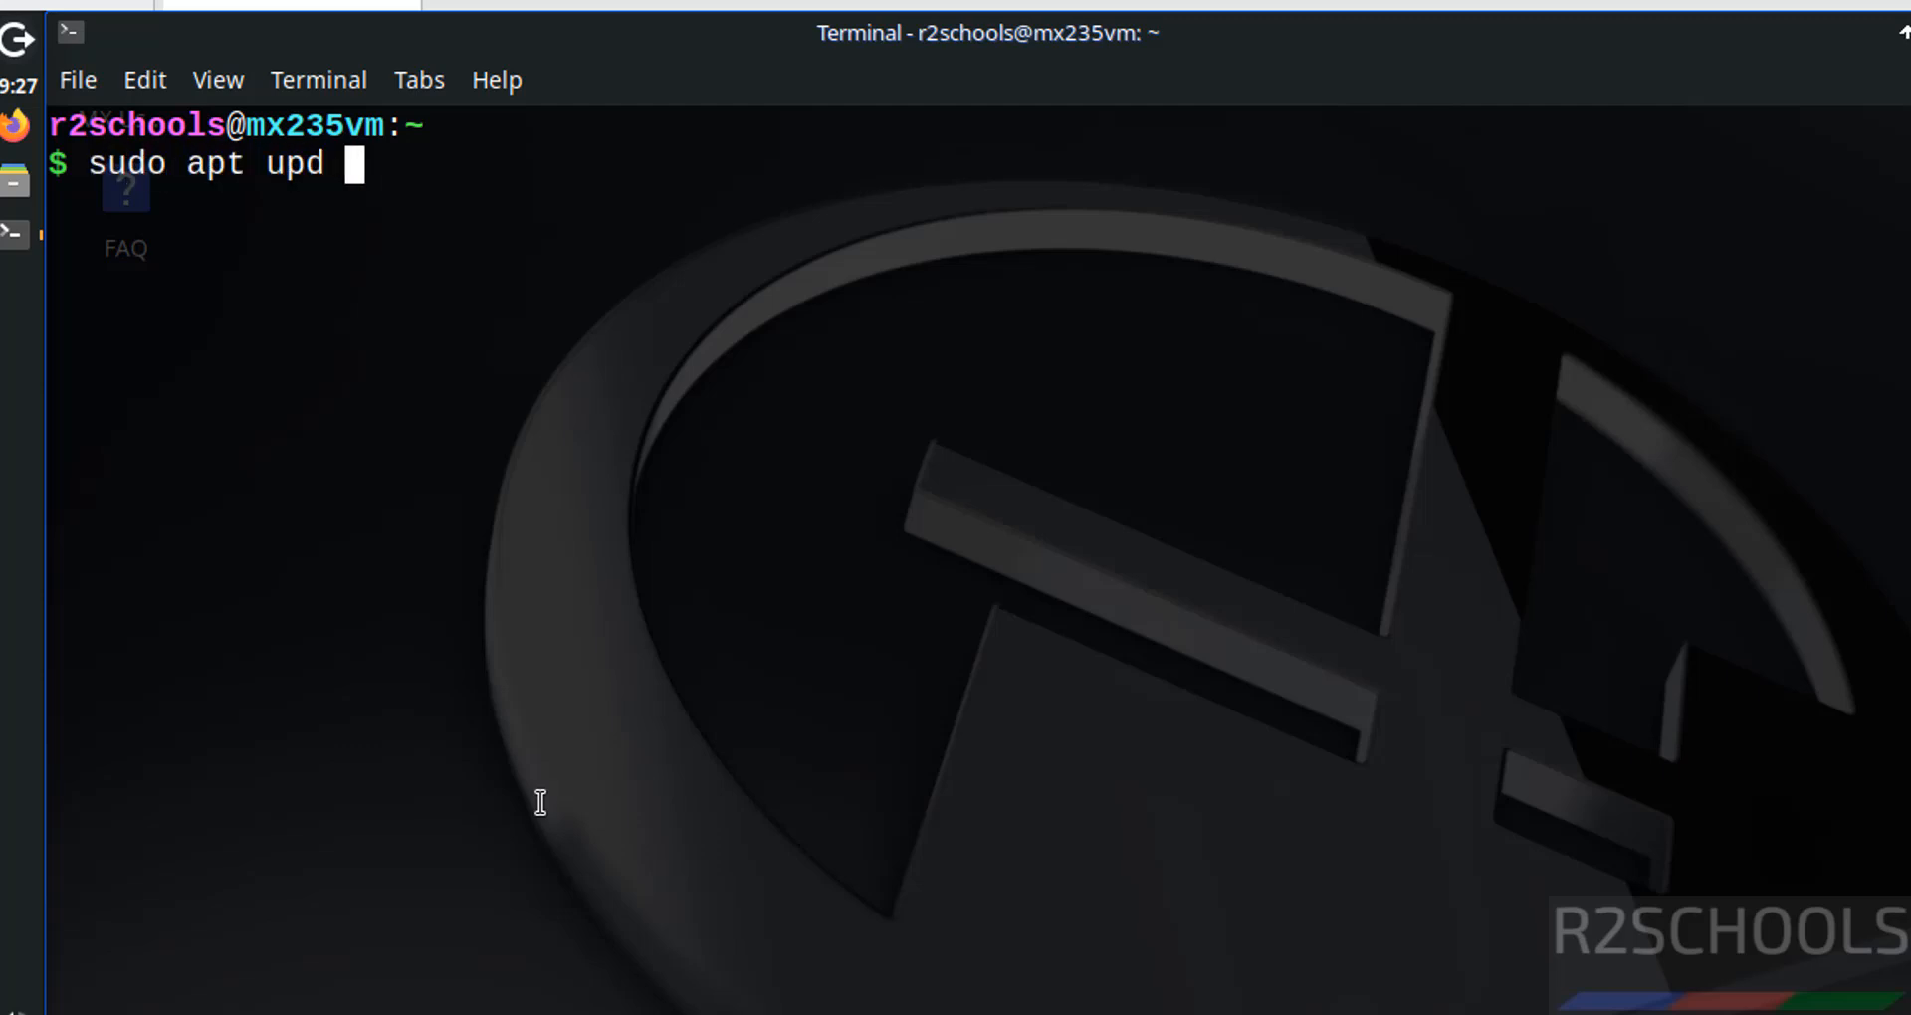
type("at")
key("BackSpace")
key("BackSpace")
key("BackSpace")
type("ate ")
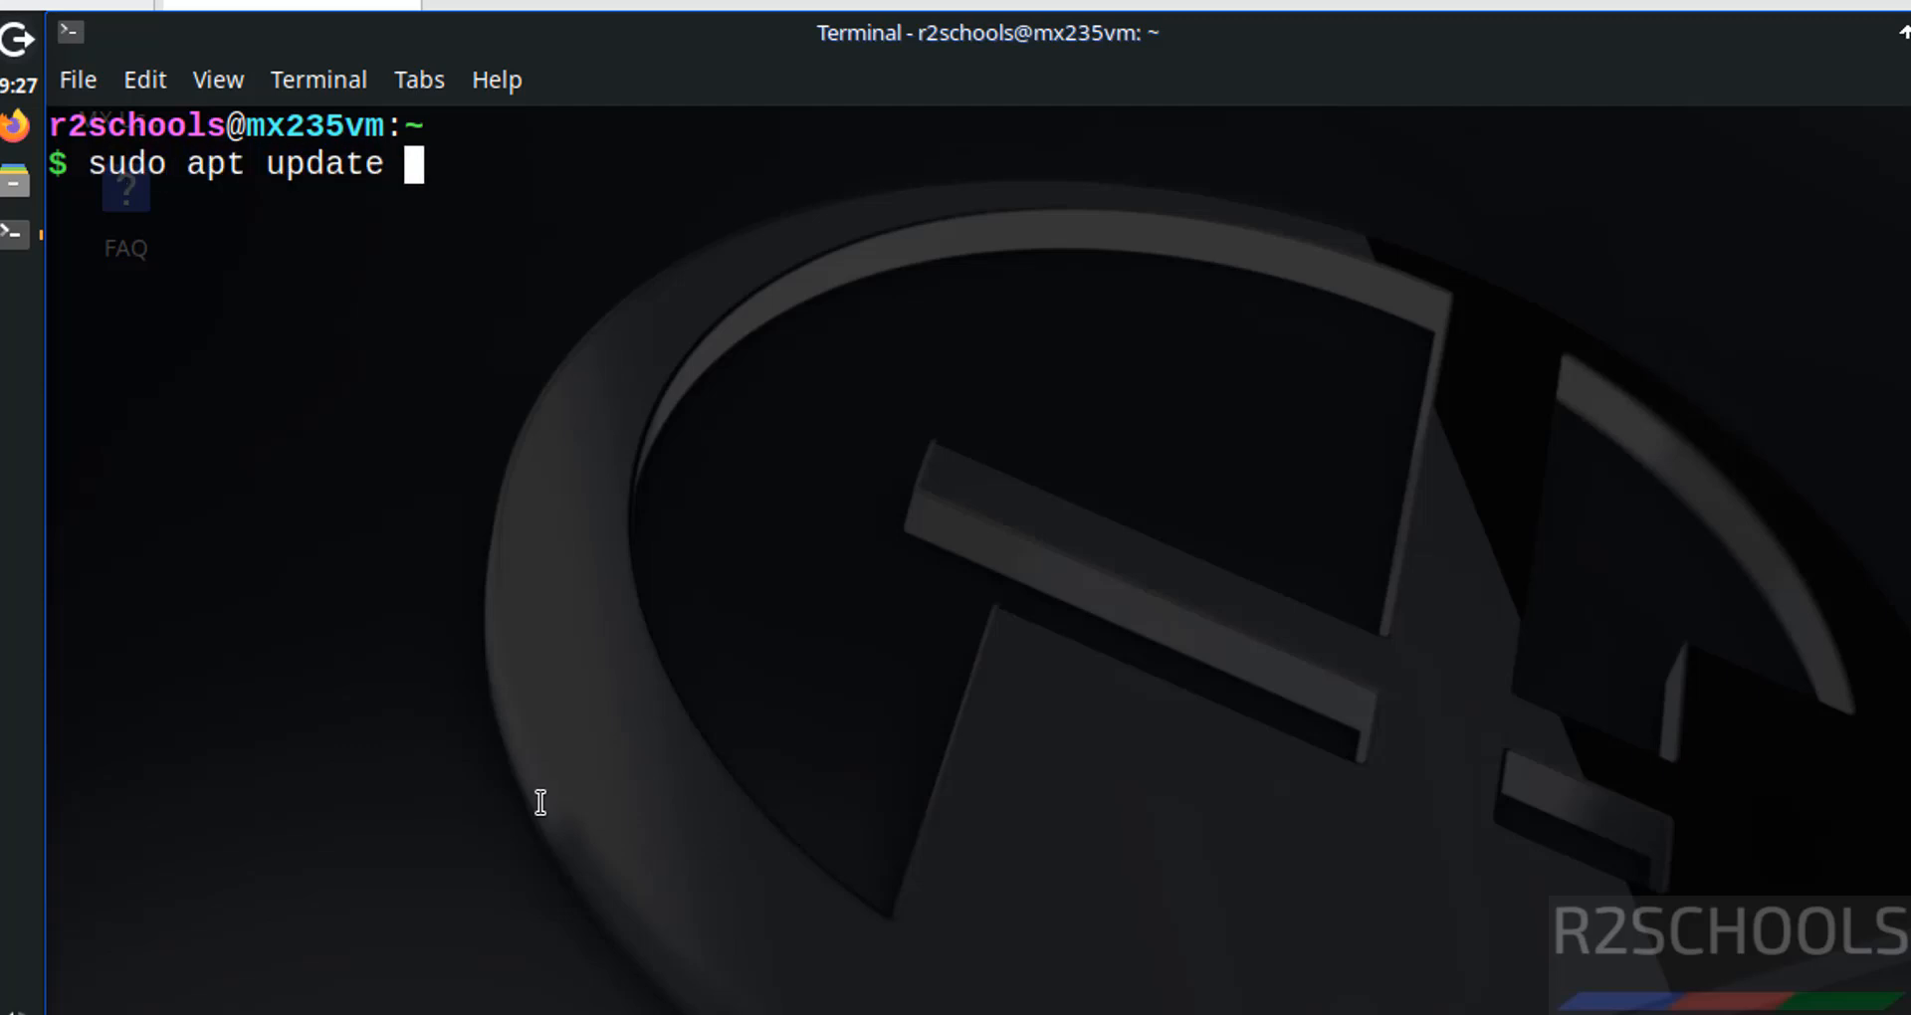
type("&7 sudo ")
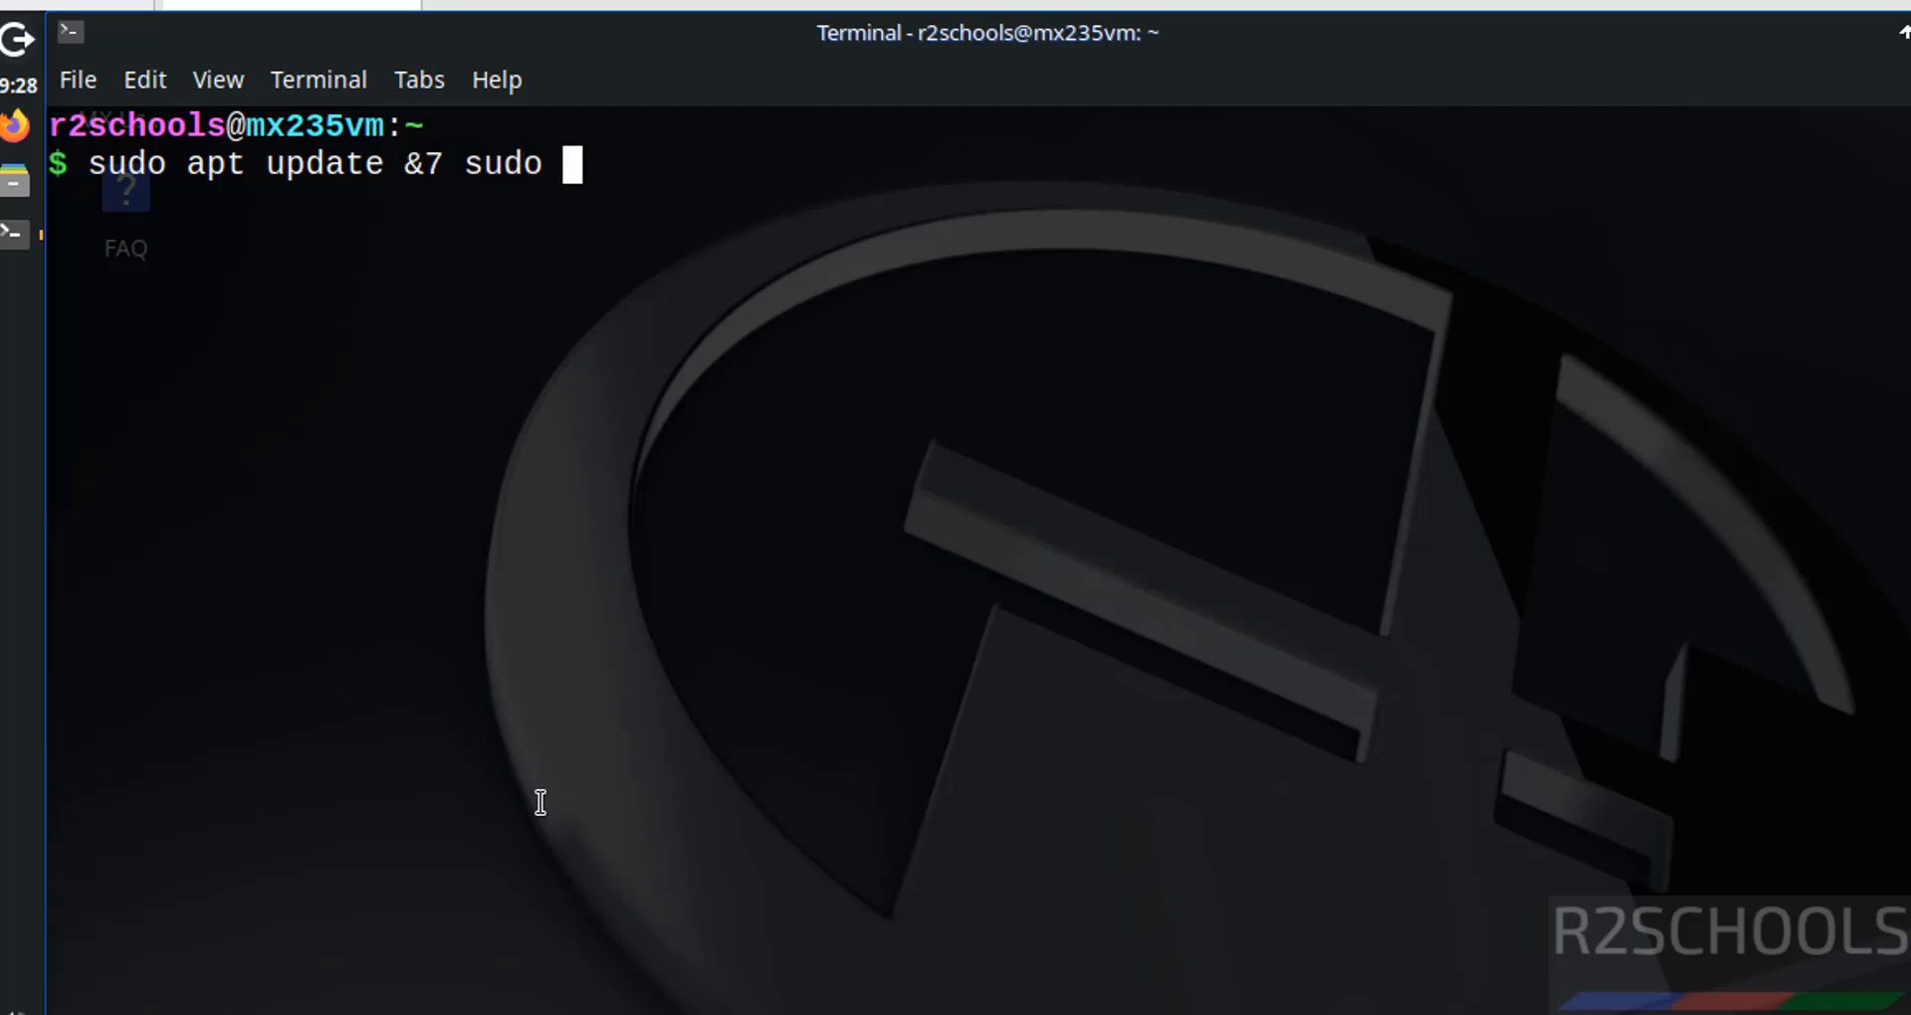
type("apt upgrade")
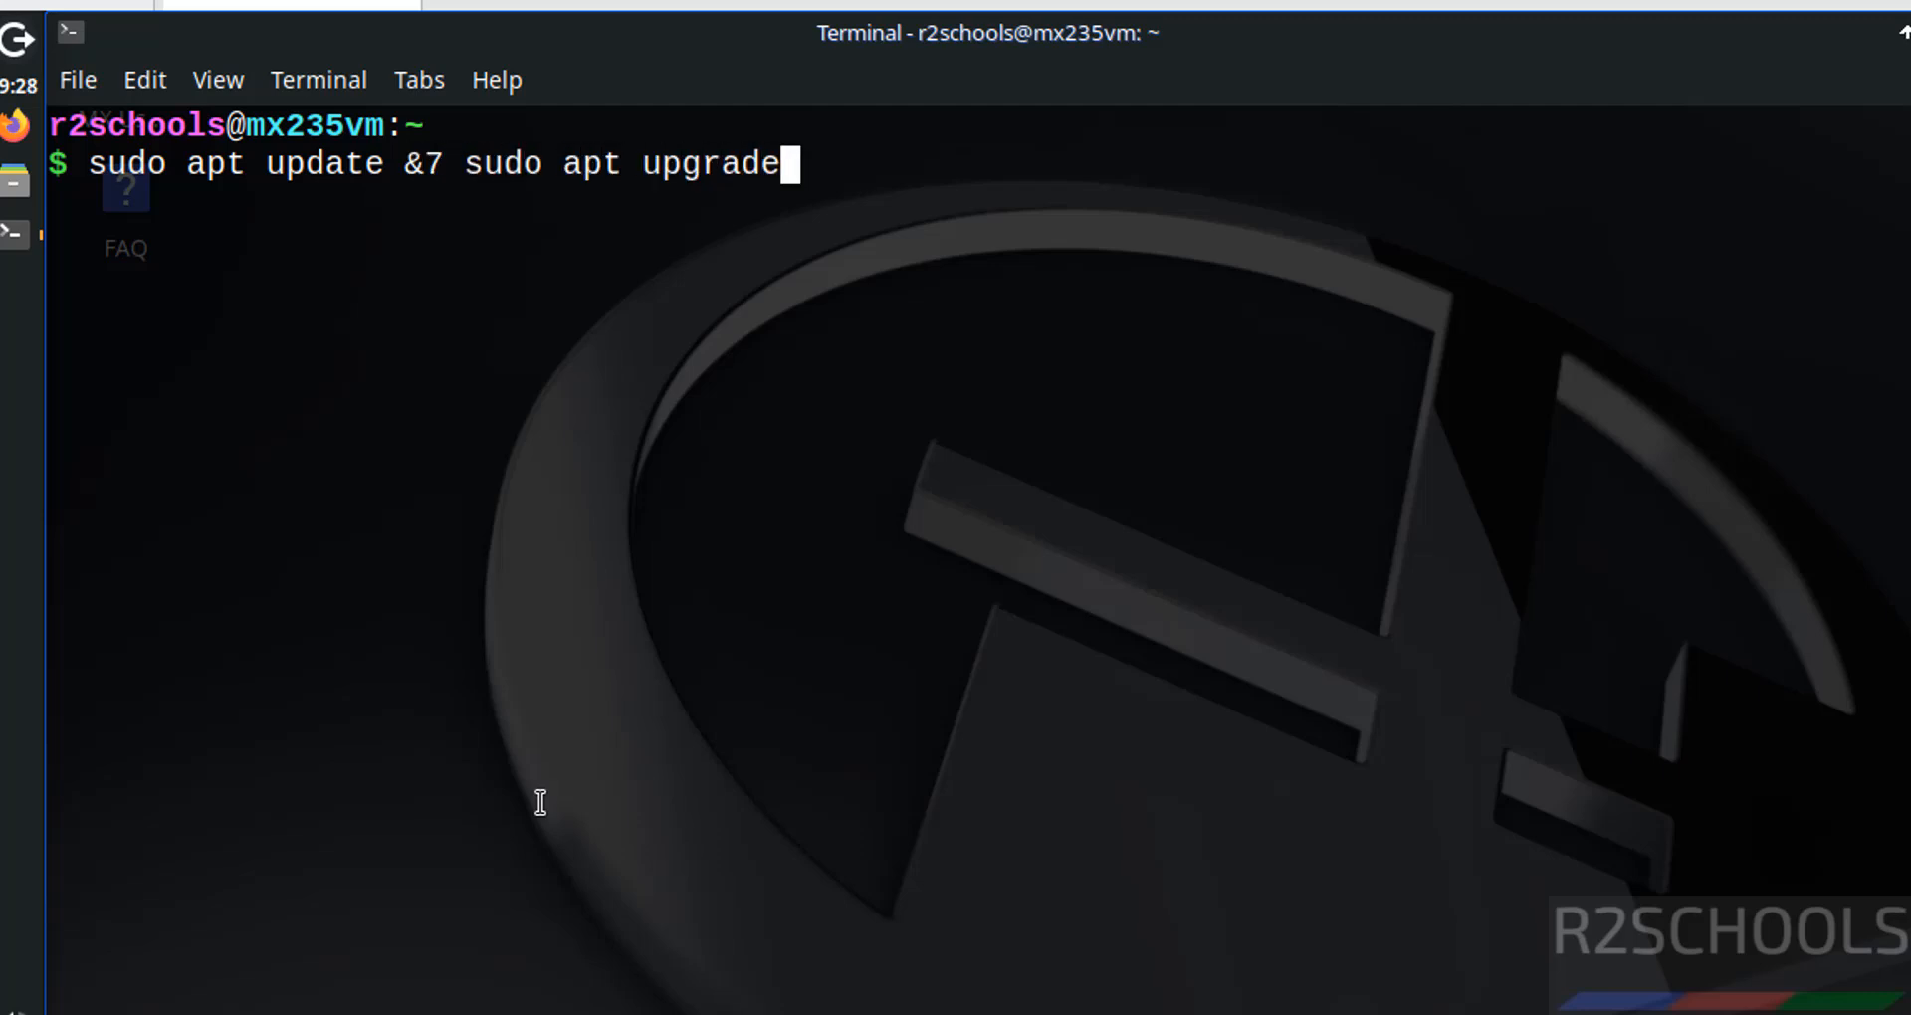
key("Return")
key("Up")
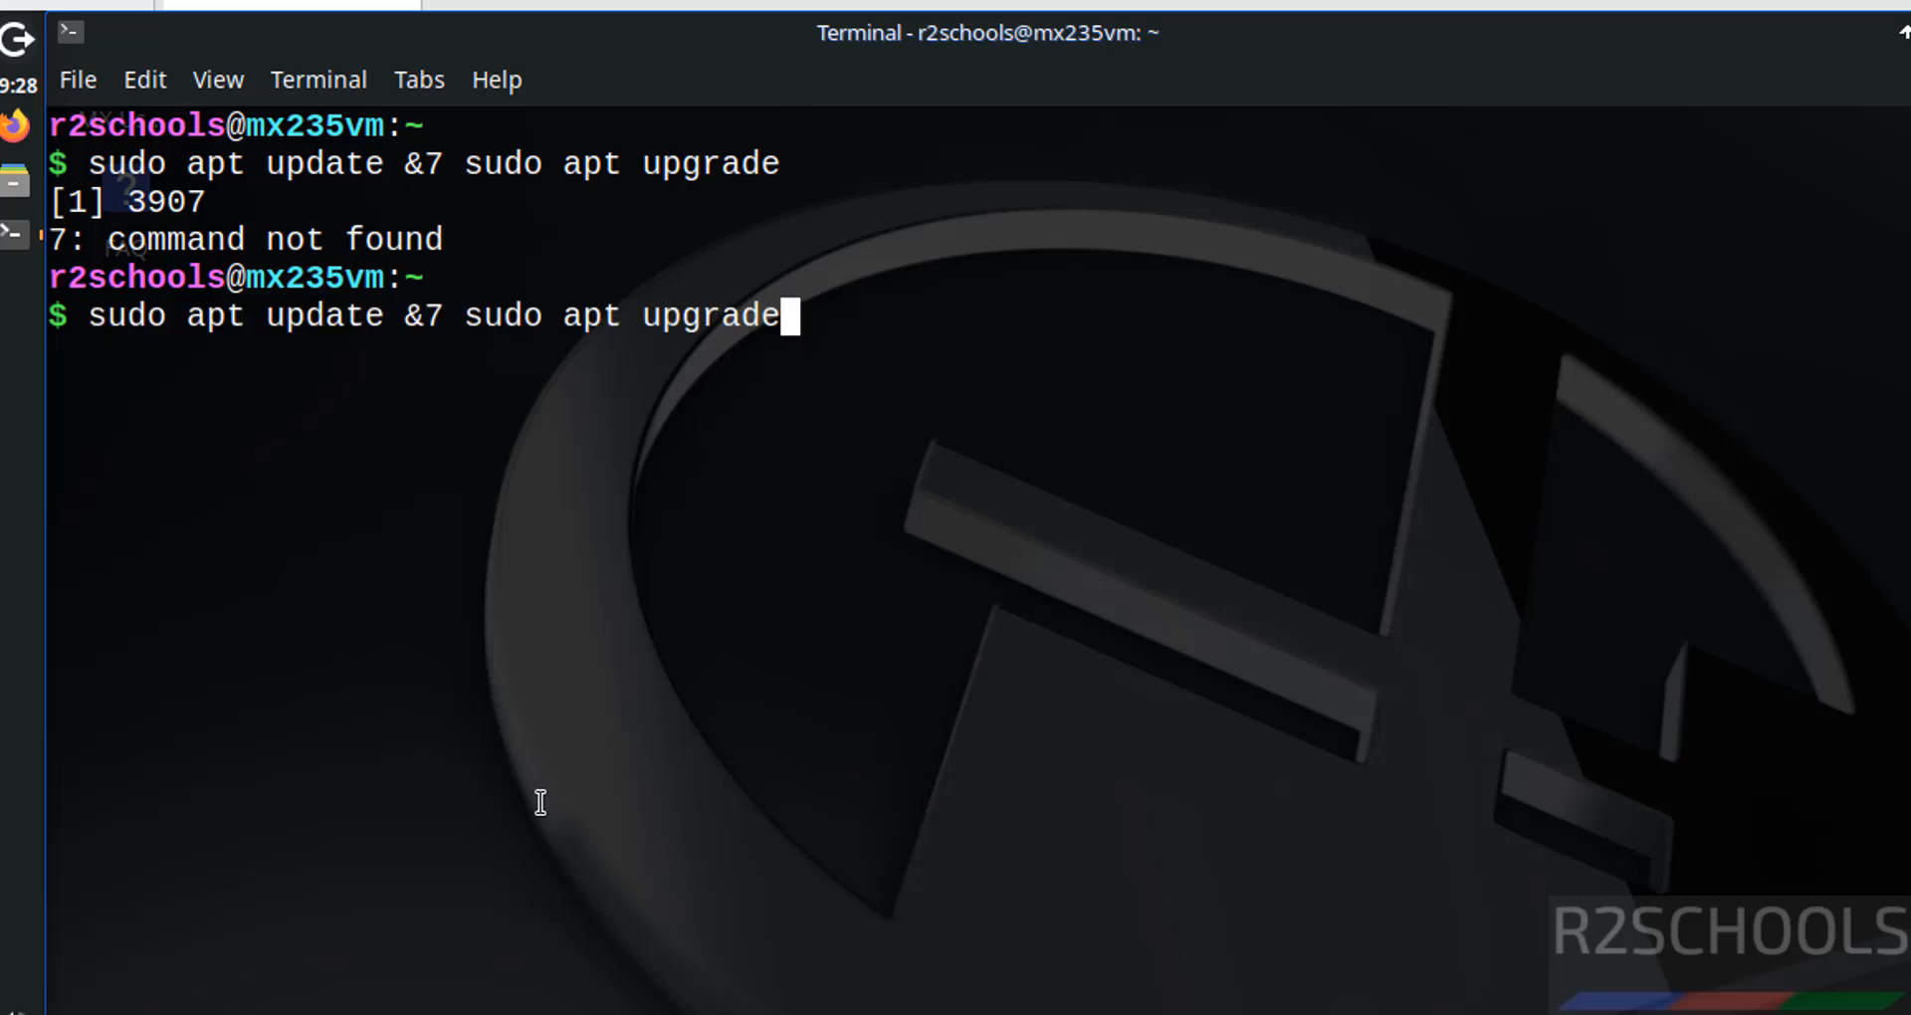
key("Left")
key("Left")
key("Left")
key("Left")
key("Left")
key("Left")
key("Left")
key("Left")
key("Left")
key("Left")
key("Left")
key("Left")
key("Left")
key("Left")
key("Left")
key("Left")
key("Left")
key("BackSpace")
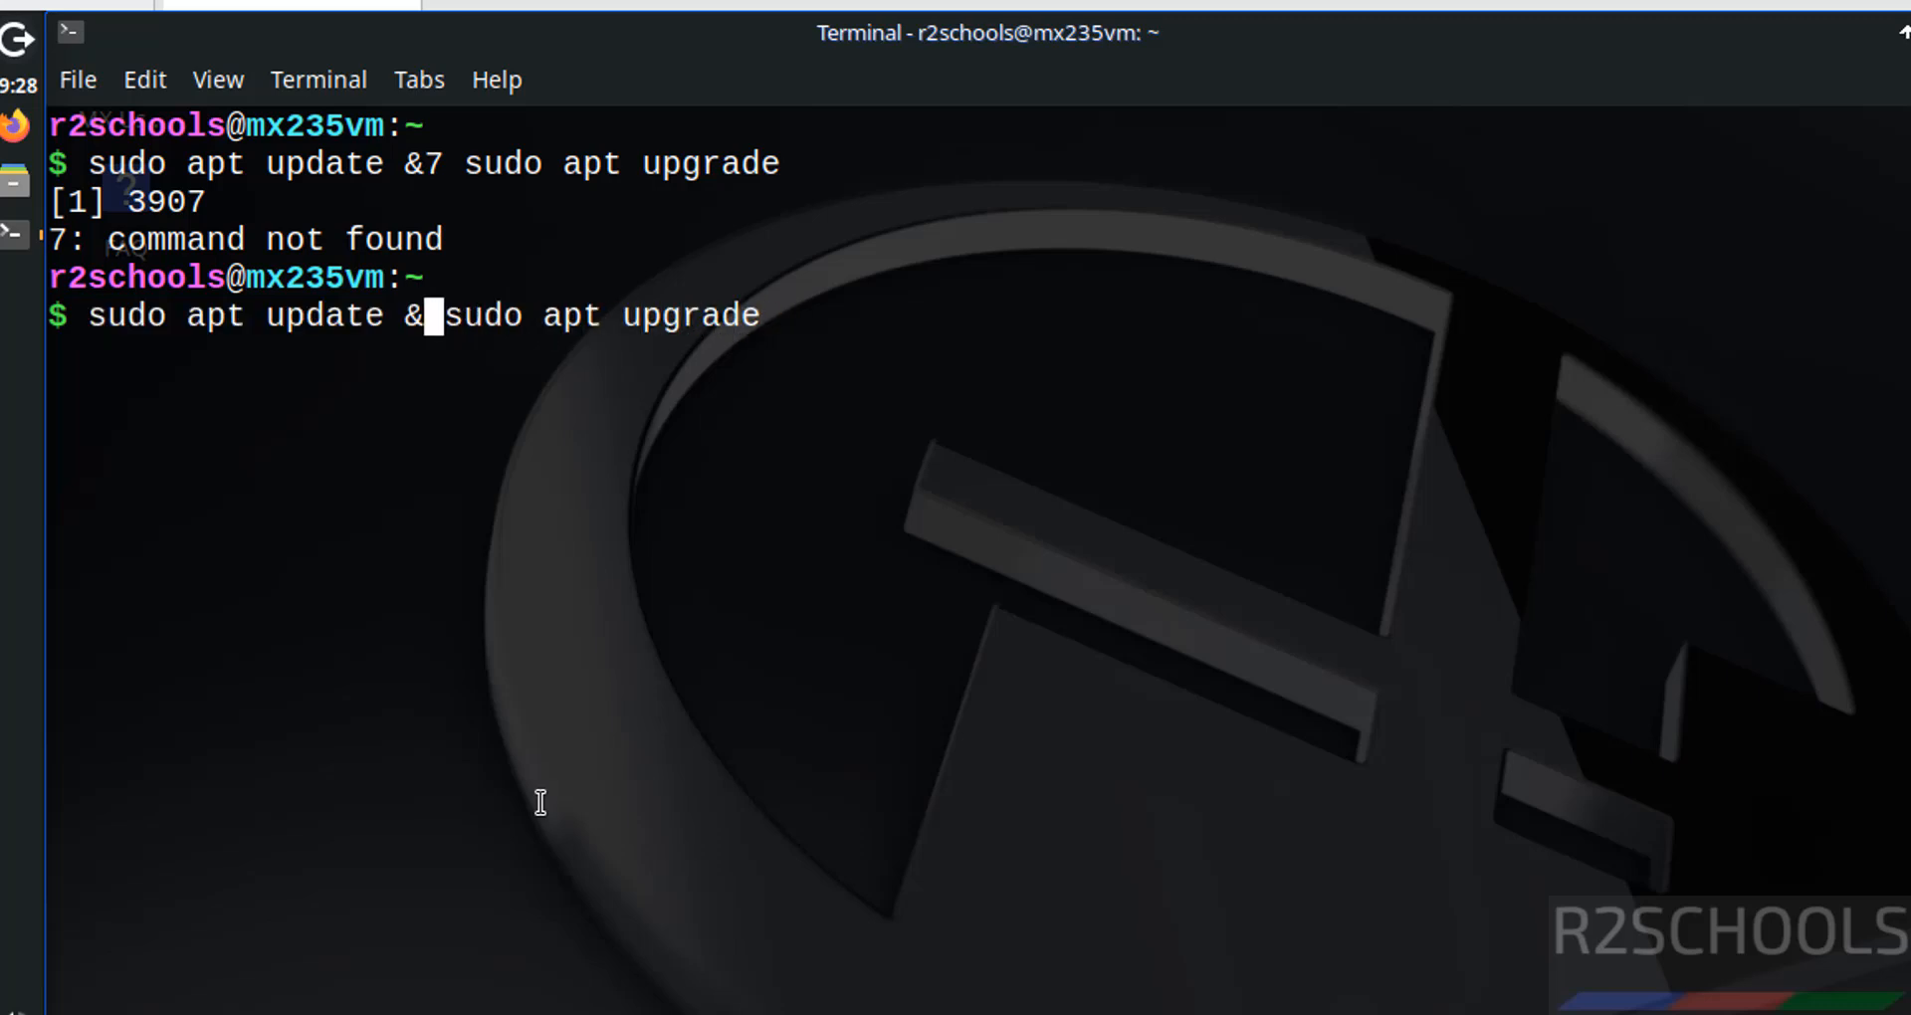
type("&")
key("Return")
type("********")
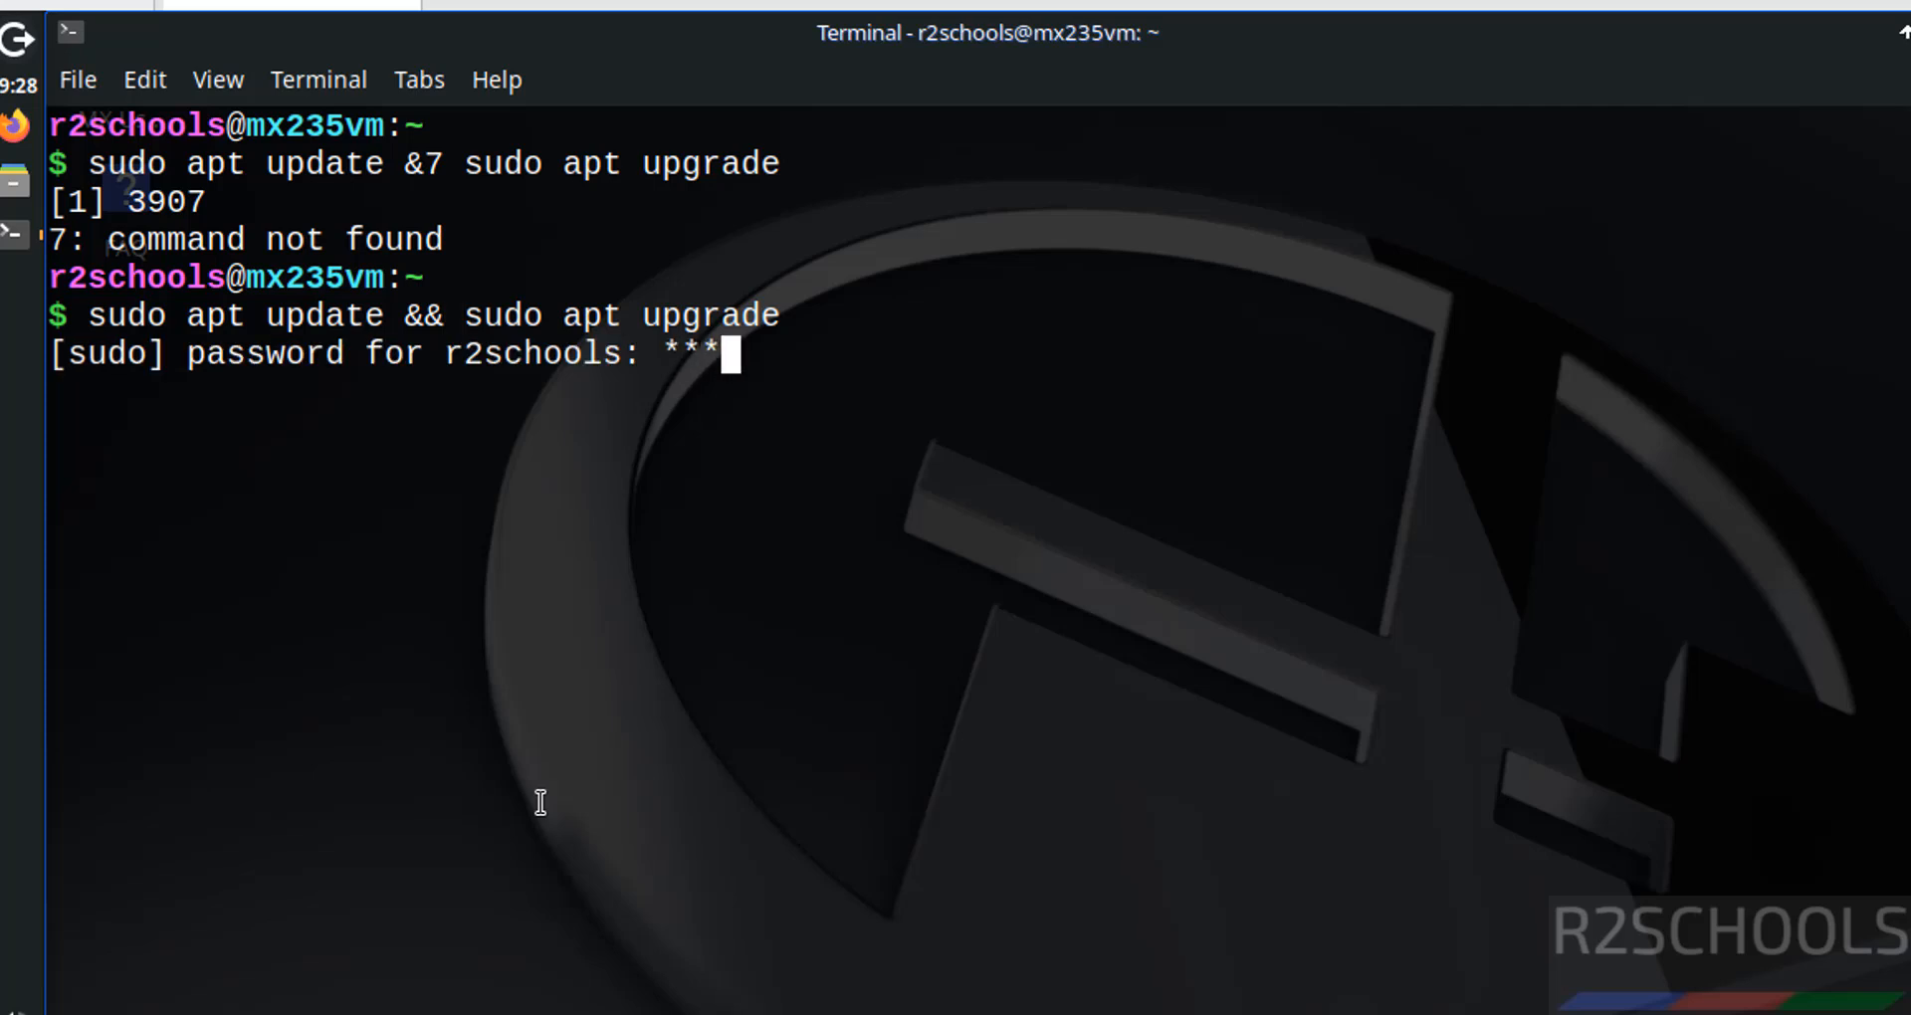
key("Return")
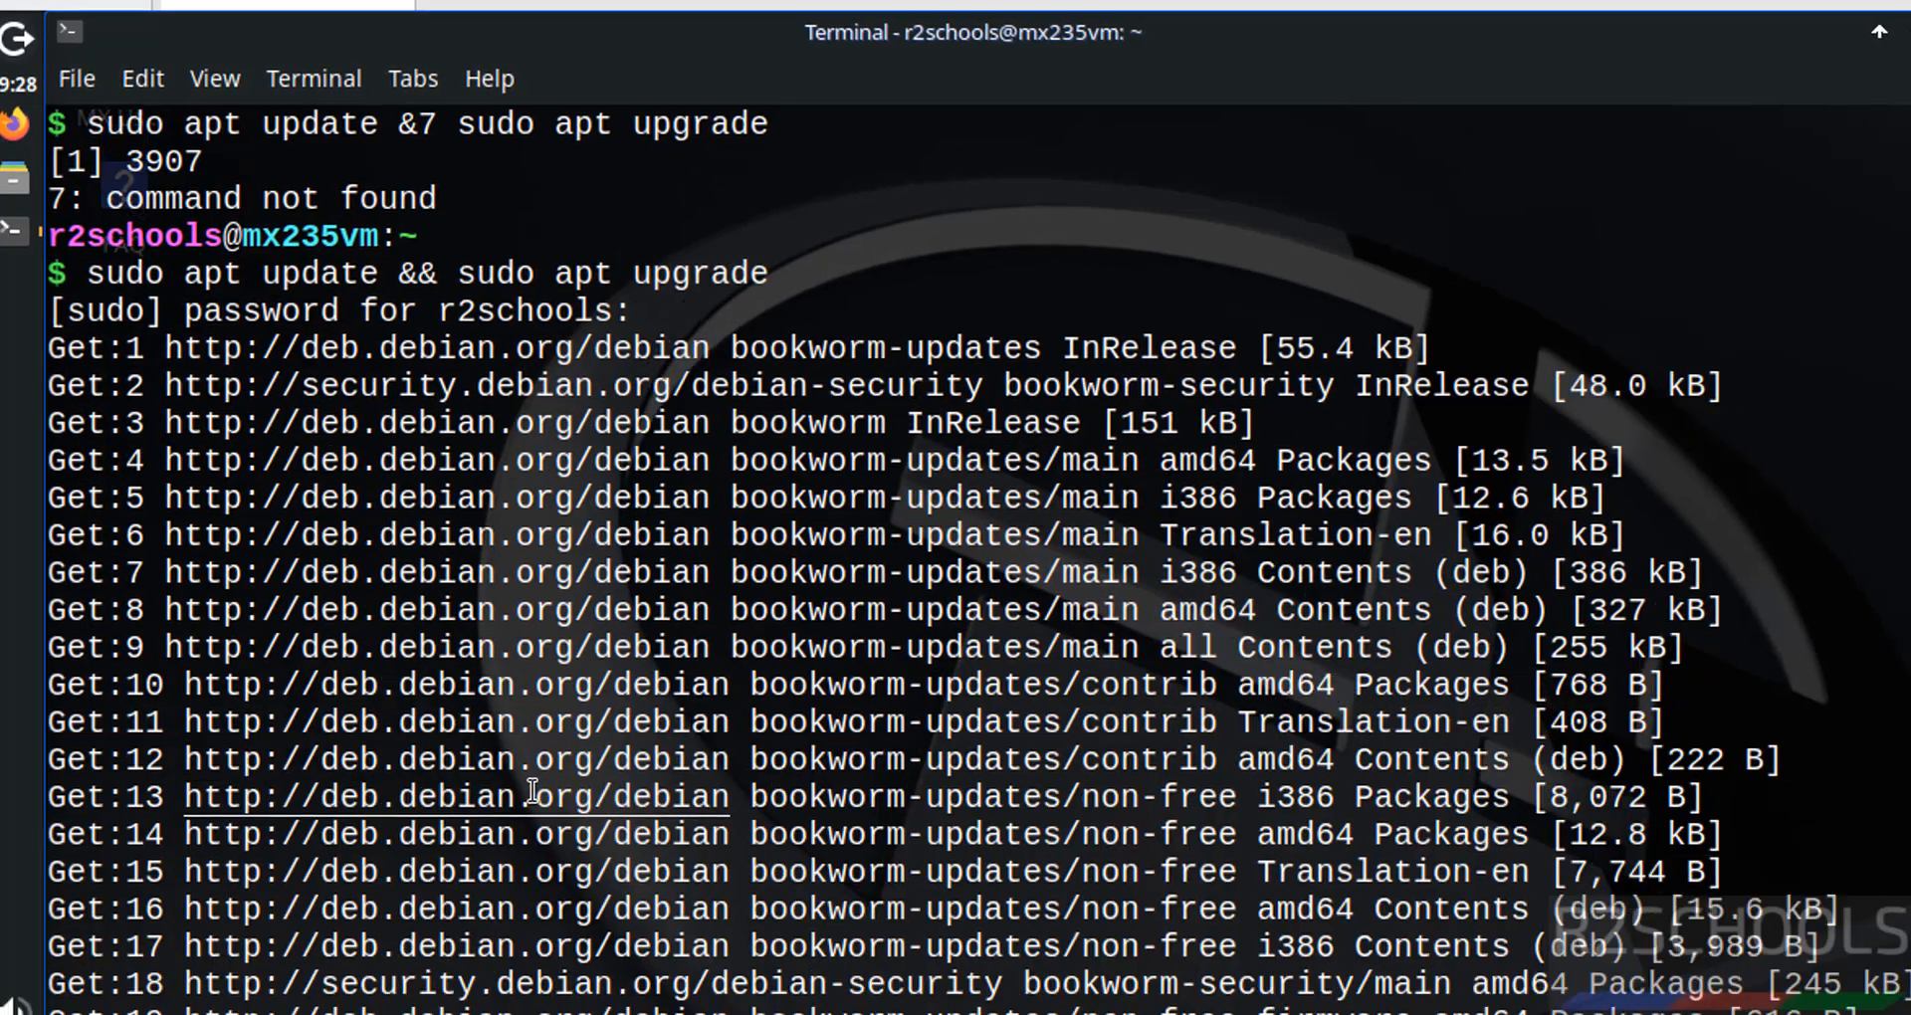